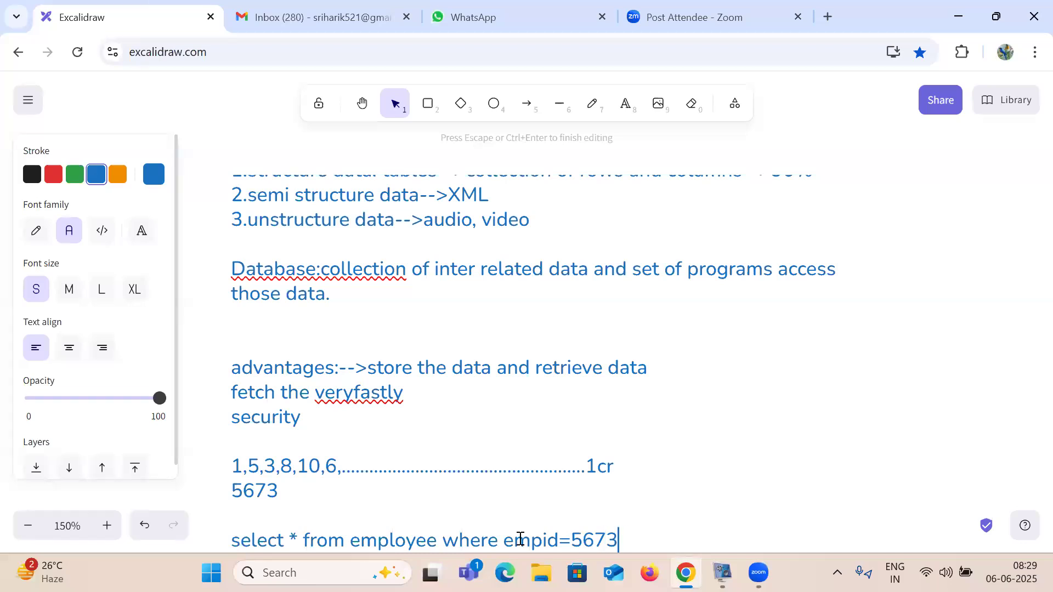
End the employee select query with a semicolon, finish editing the notes text and deselect it
{"action": "type", "text": ";"}
{"action": "left_click_drag", "start_coordinate": [304, 543], "coordinate": [234, 545]}
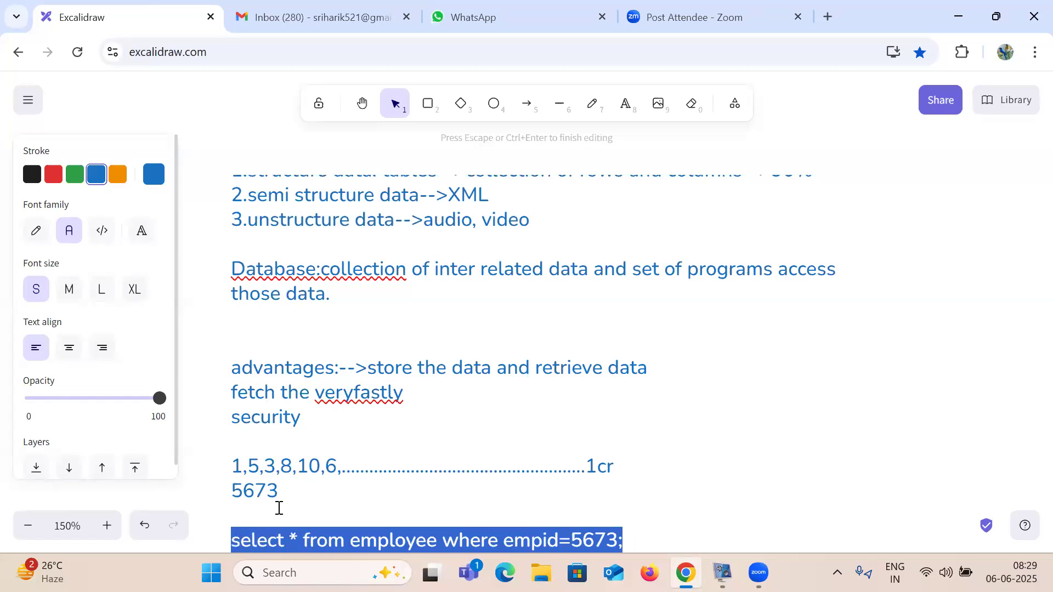
{"action": "left_click", "coordinate": [281, 491]}
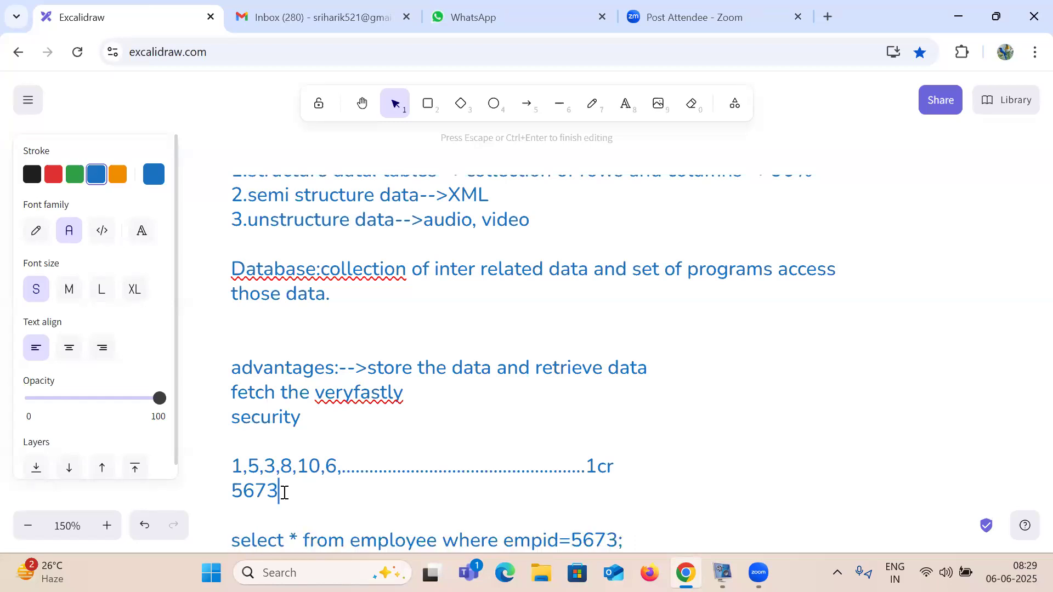
{"action": "mouse_move", "coordinate": [284, 492]}
{"action": "left_mouse_down"}
{"action": "mouse_move", "coordinate": [229, 488]}
{"action": "mouse_move", "coordinate": [301, 489]}
{"action": "left_mouse_up"}
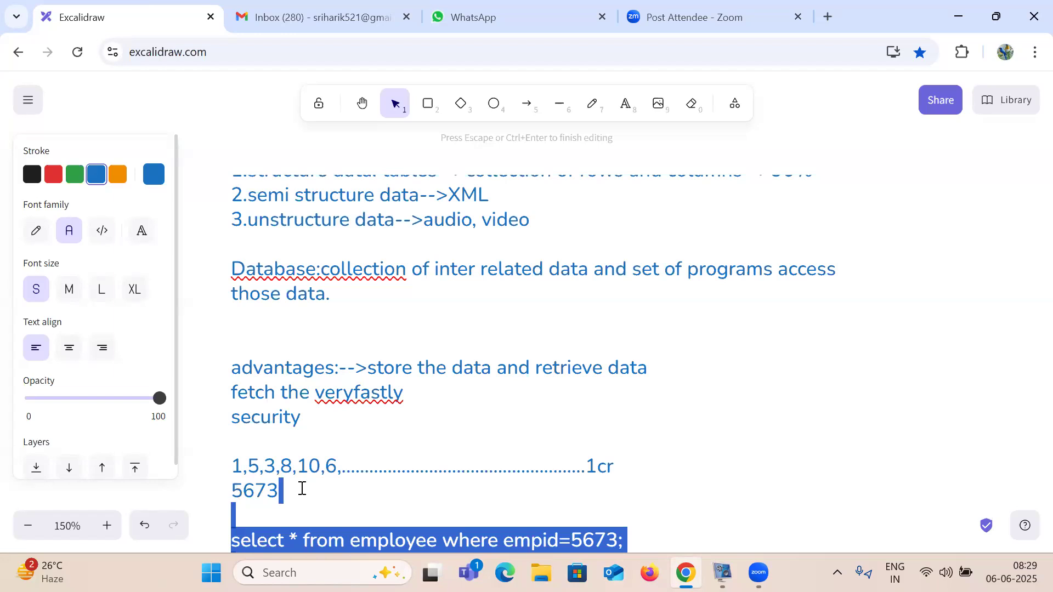
{"action": "left_click", "coordinate": [301, 488]}
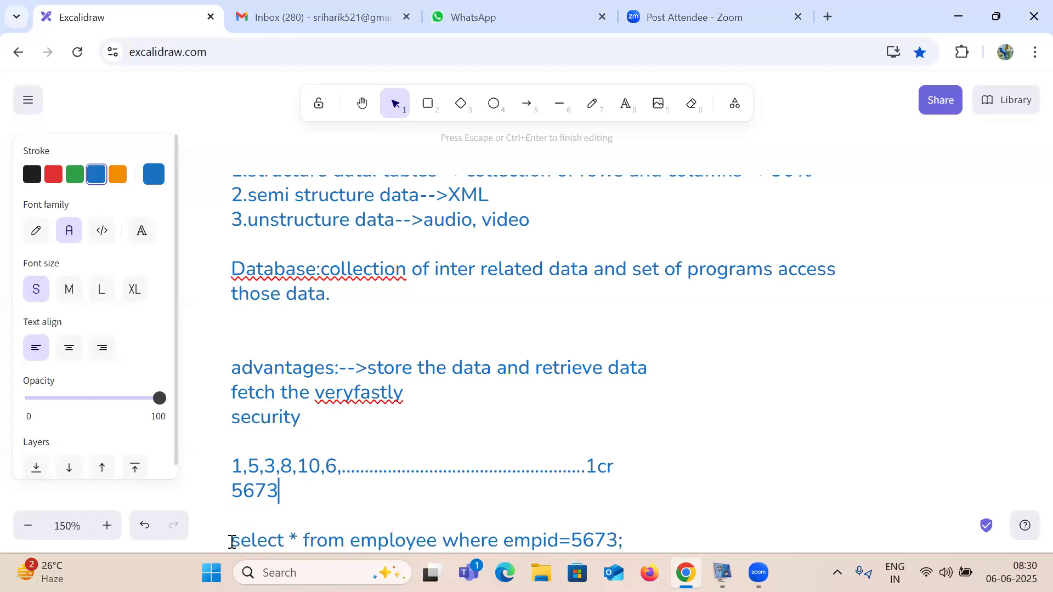
{"action": "key", "text": "Escape"}
{"action": "scroll", "coordinate": [286, 491], "scroll_direction": "up", "scroll_amount": 6}
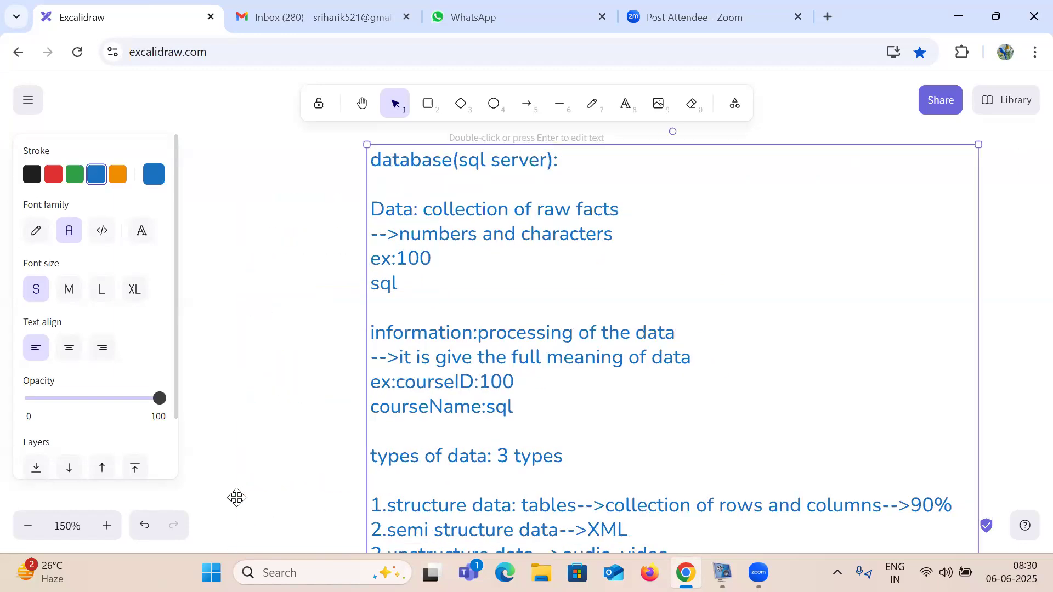
{"action": "scroll", "coordinate": [192, 497], "scroll_direction": "right", "scroll_amount": 2}
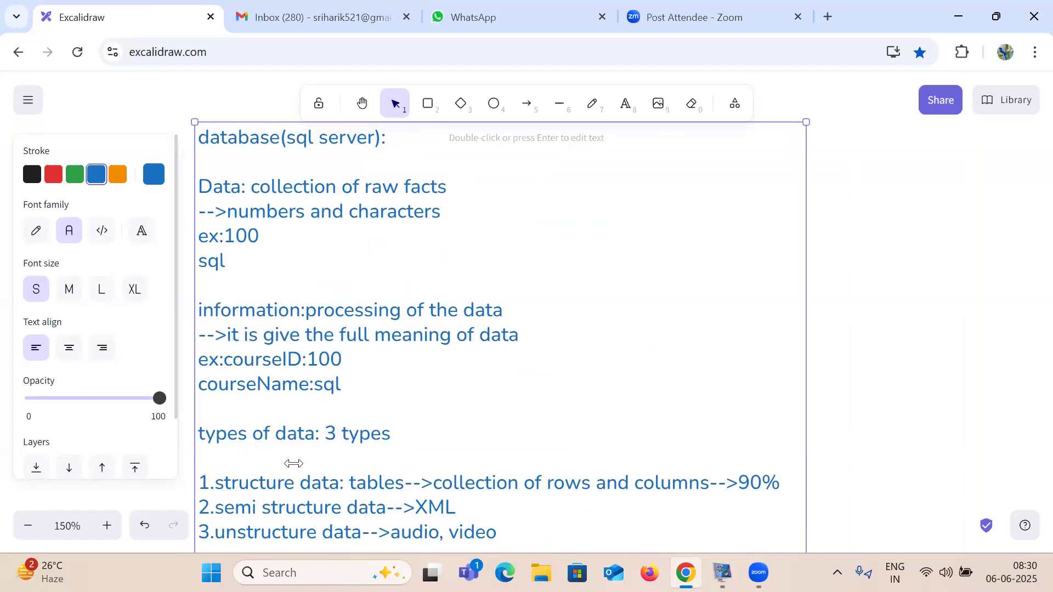
{"action": "left_click", "coordinate": [827, 472]}
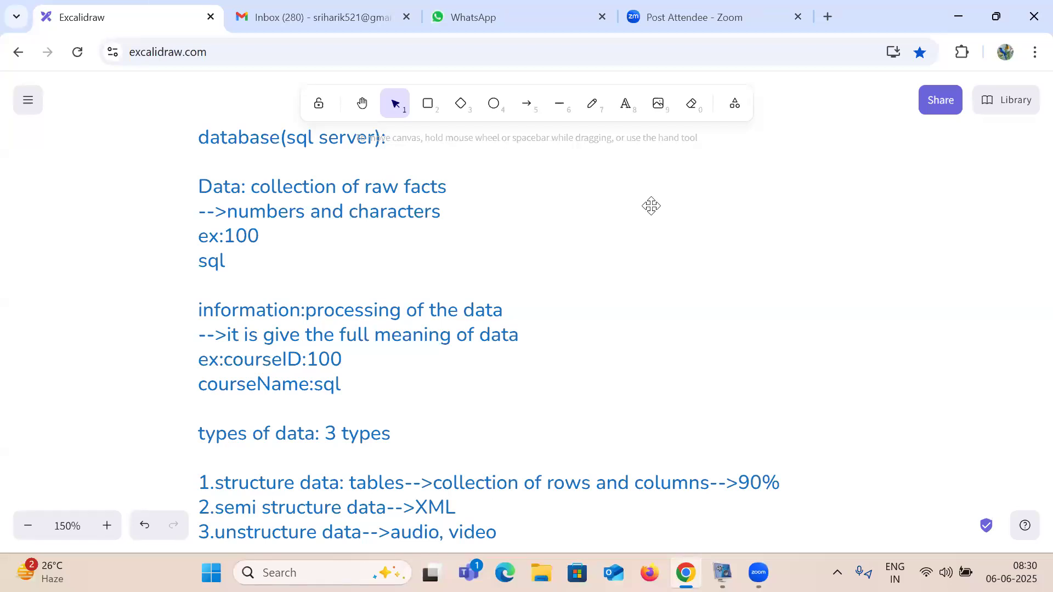
{"action": "left_click", "coordinate": [626, 111]}
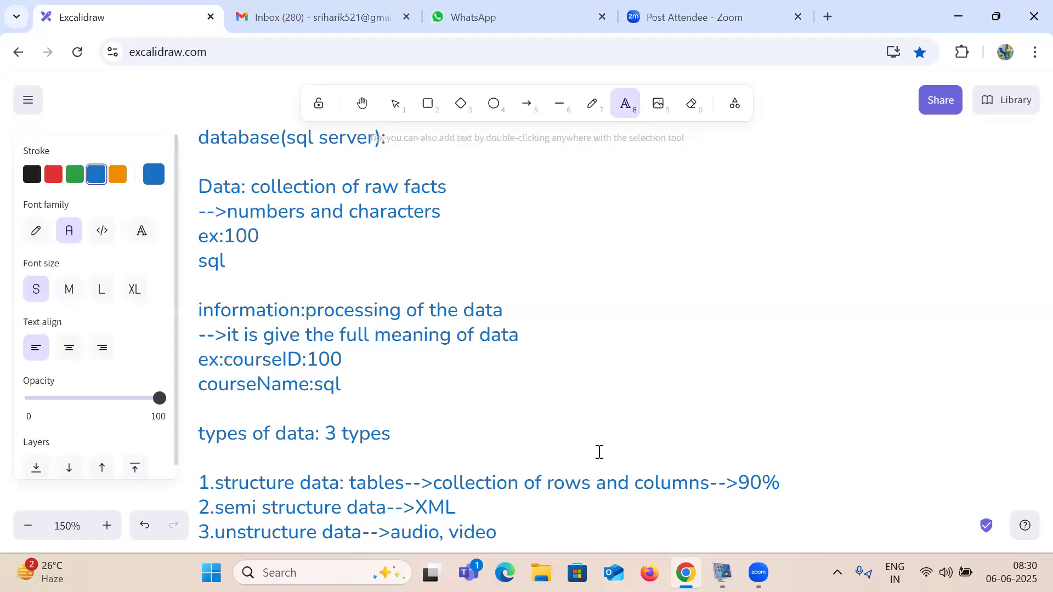
{"action": "left_click", "coordinate": [511, 535]}
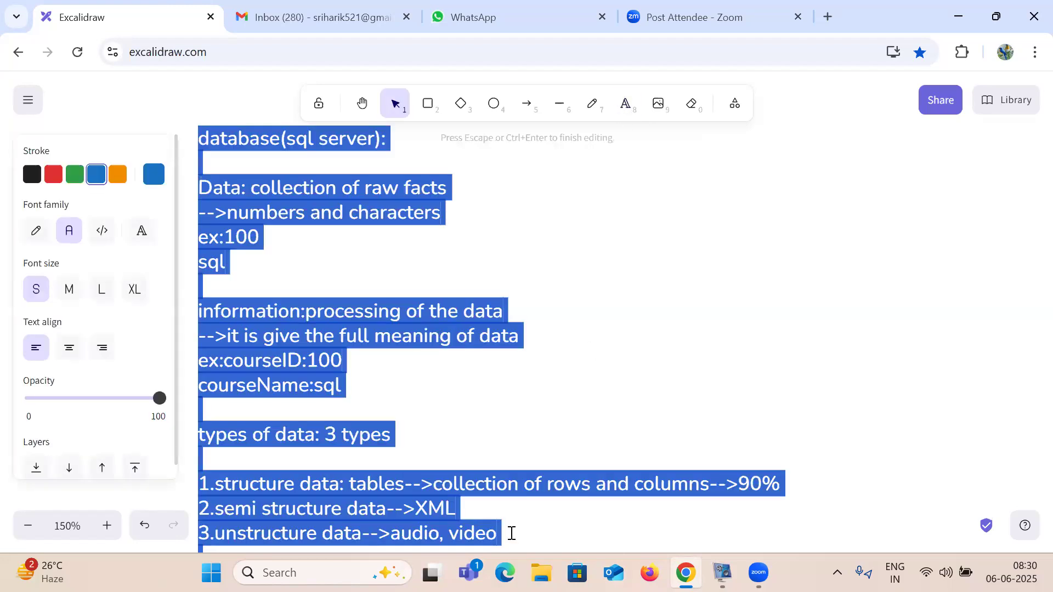
{"action": "left_click", "coordinate": [511, 533]}
{"action": "key", "text": "Return"}
{"action": "key", "text": "Return"}
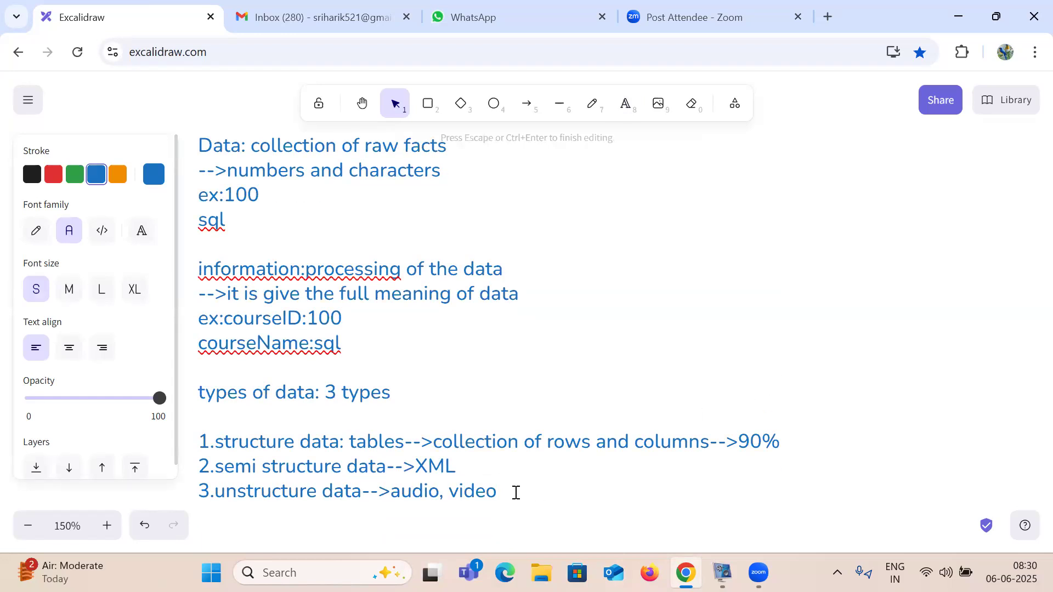
{"action": "key", "text": "Return"}
{"action": "key", "text": "Return"}
{"action": "key", "text": "Return"}
{"action": "key", "text": "Return"}
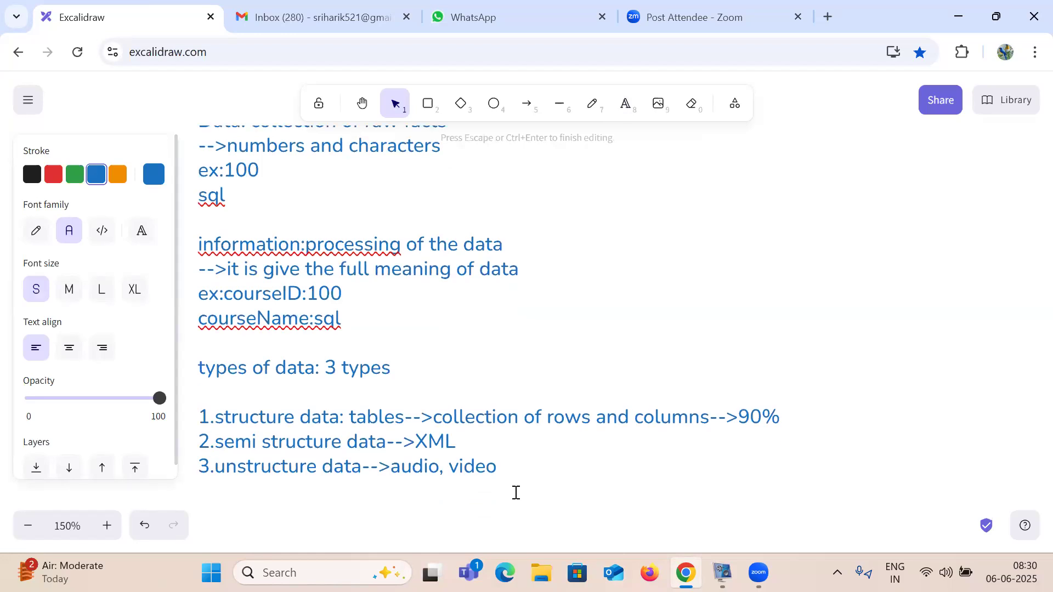
{"action": "key", "text": "Return"}
{"action": "key", "text": "BackSpace"}
{"action": "key", "text": "BackSpace"}
{"action": "key", "text": "BackSpace"}
{"action": "key", "text": "BackSpace"}
{"action": "key", "text": "BackSpace"}
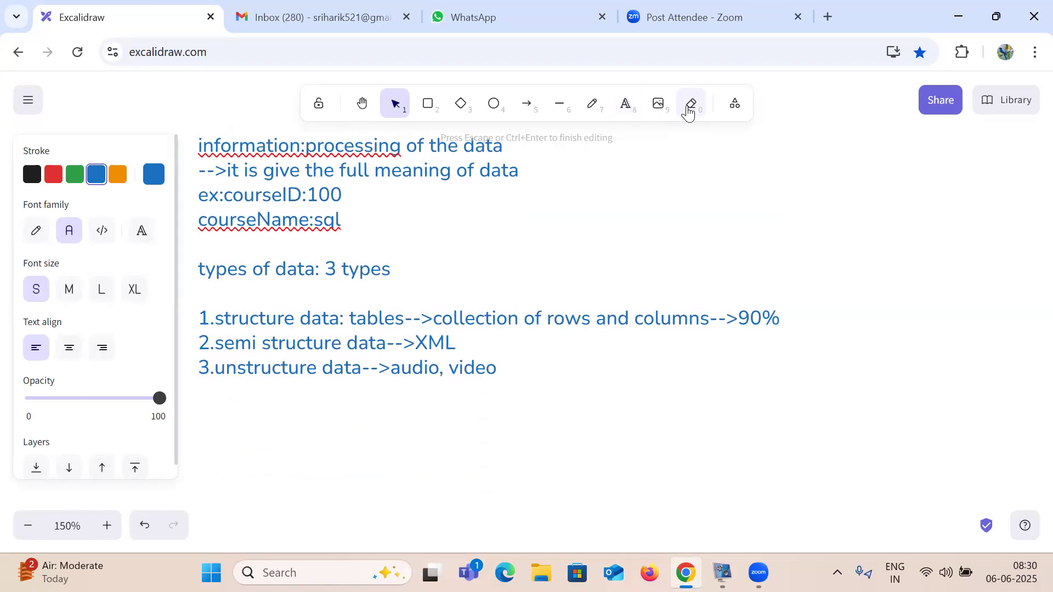
Erase the whole database notes text from the canvas
{"action": "left_click", "coordinate": [691, 104]}
{"action": "scroll", "coordinate": [329, 212], "scroll_direction": "up", "scroll_amount": 3}
{"action": "left_click_drag", "start_coordinate": [319, 189], "coordinate": [330, 321]}
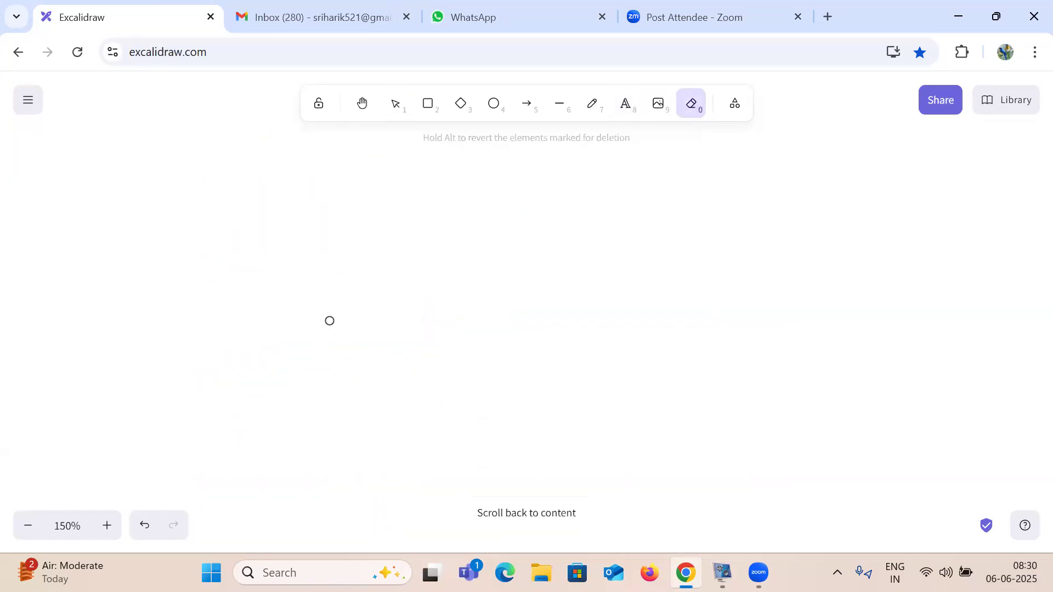
Add a text label reading "security:" near the top of the empty canvas
{"action": "left_click", "coordinate": [623, 117]}
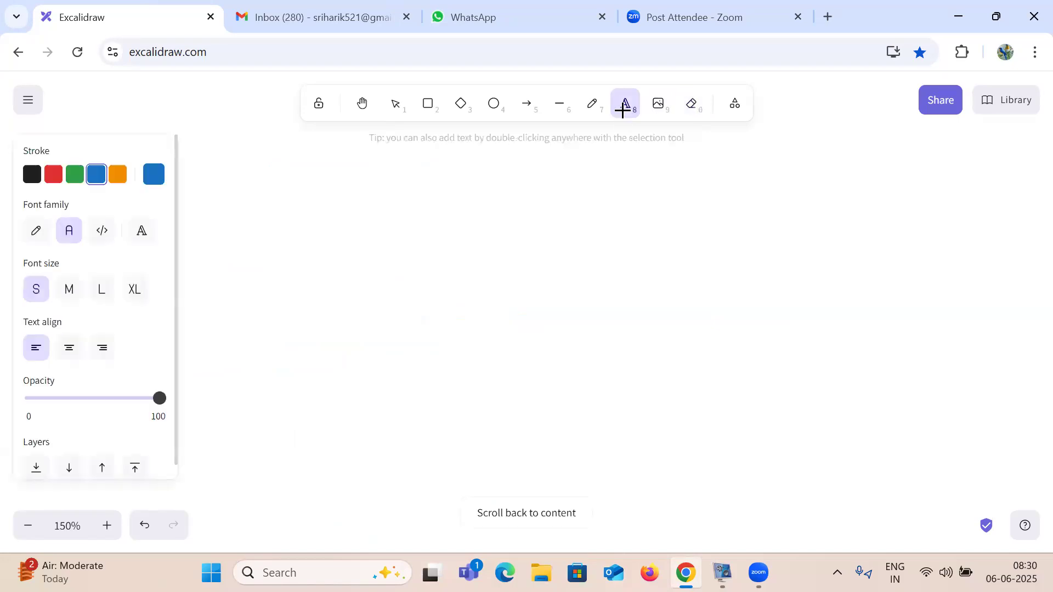
{"action": "left_click", "coordinate": [245, 171]}
{"action": "type", "text": "security"}
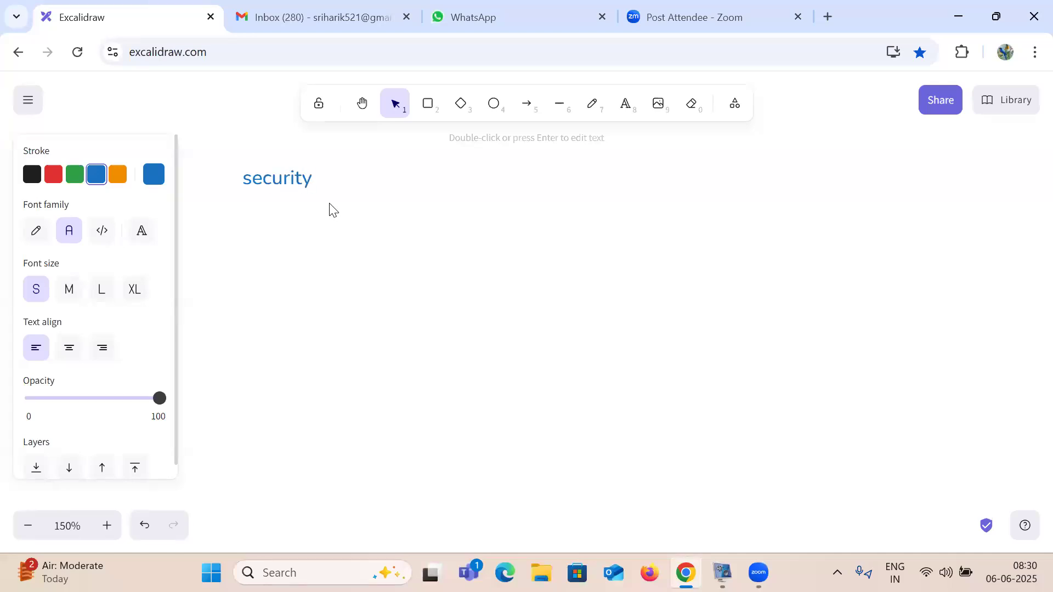
{"action": "type", "text": ":"}
Enter a run of random sample letters after the "security:" label and delete them again
{"action": "type", "text": "ksdfhnadjnas,cnscnjkfh"}
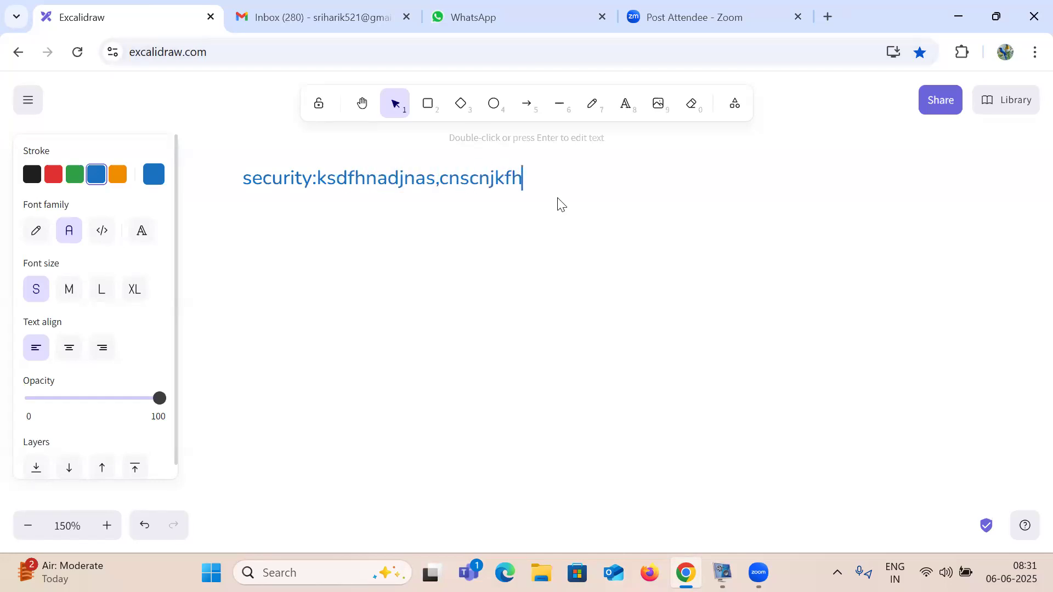
{"action": "key", "text": "BackSpace"}
{"action": "key", "text": "BackSpace"}
{"action": "key", "text": "BackSpace"}
{"action": "key", "text": "BackSpace"}
{"action": "key", "text": "BackSpace"}
{"action": "key", "text": "BackSpace"}
{"action": "key", "text": "BackSpace"}
{"action": "key", "text": "BackSpace"}
{"action": "key", "text": "BackSpace"}
{"action": "key", "text": "BackSpace"}
{"action": "key", "text": "BackSpace"}
{"action": "key", "text": "BackSpace"}
{"action": "key", "text": "BackSpace"}
{"action": "key", "text": "BackSpace"}
{"action": "key", "text": "BackSpace"}
{"action": "key", "text": "BackSpace"}
{"action": "key", "text": "BackSpace"}
{"action": "key", "text": "BackSpace"}
{"action": "key", "text": "BackSpace"}
{"action": "key", "text": "BackSpace"}
{"action": "key", "text": "BackSpace"}
{"action": "key", "text": "BackSpace"}
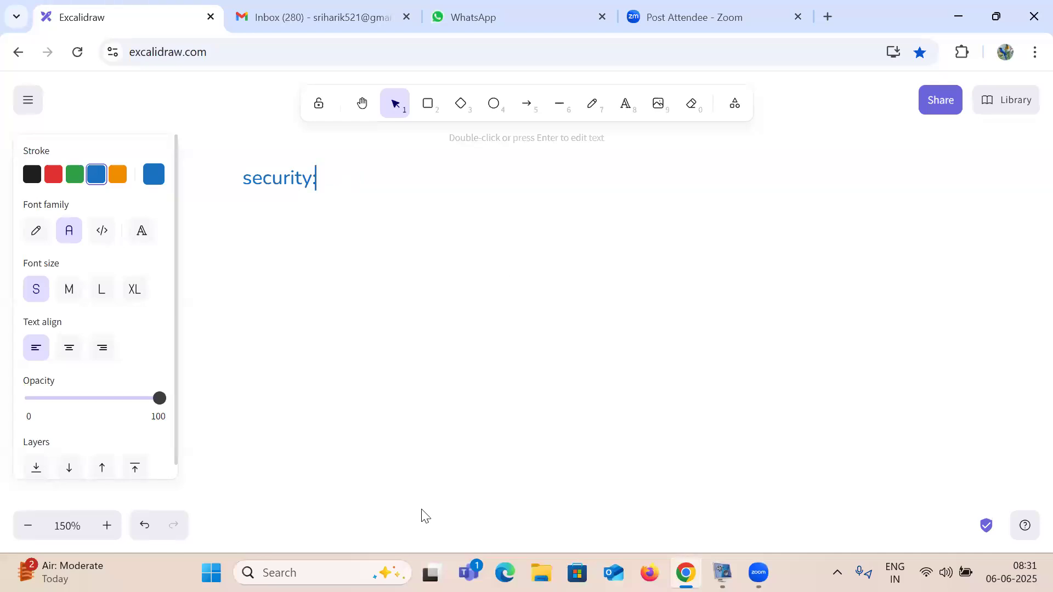
Switch to Notepad, maximise its window and enter a line of random letters in the untitled file
{"action": "left_click", "coordinate": [338, 571]}
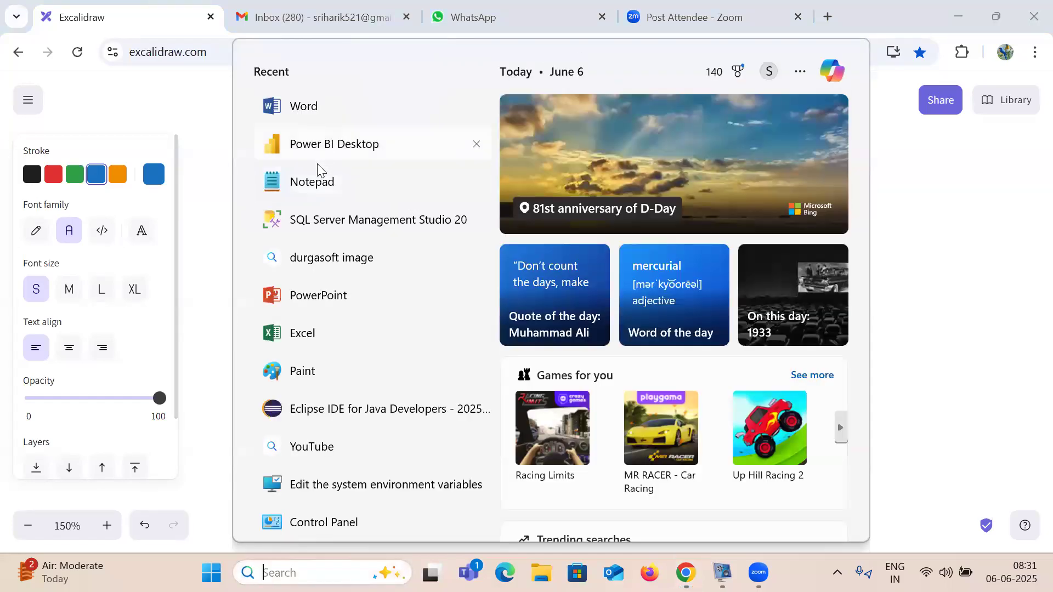
{"action": "left_click", "coordinate": [317, 181]}
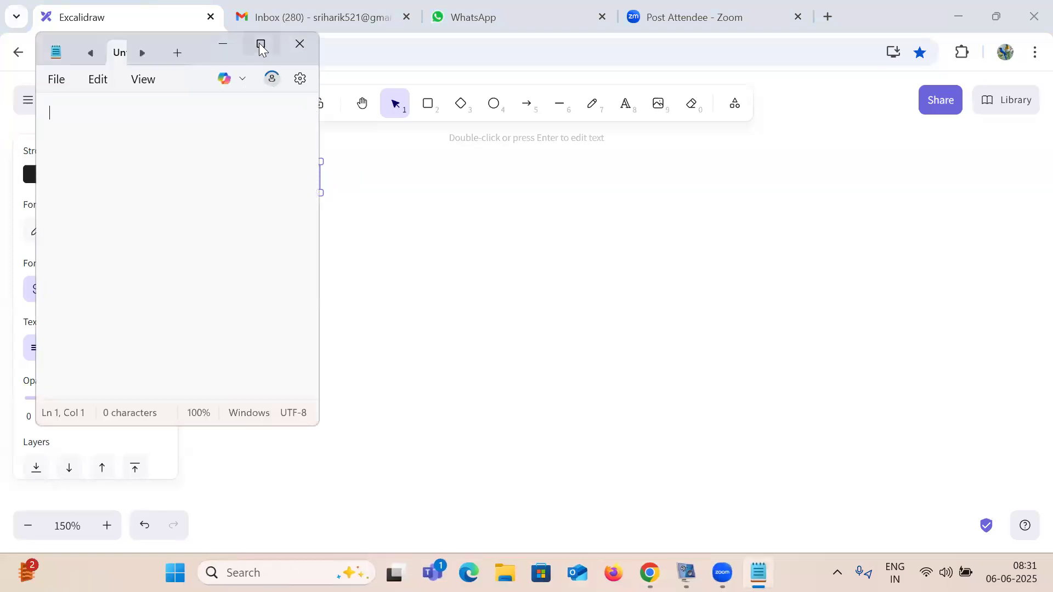
{"action": "left_click", "coordinate": [260, 46]}
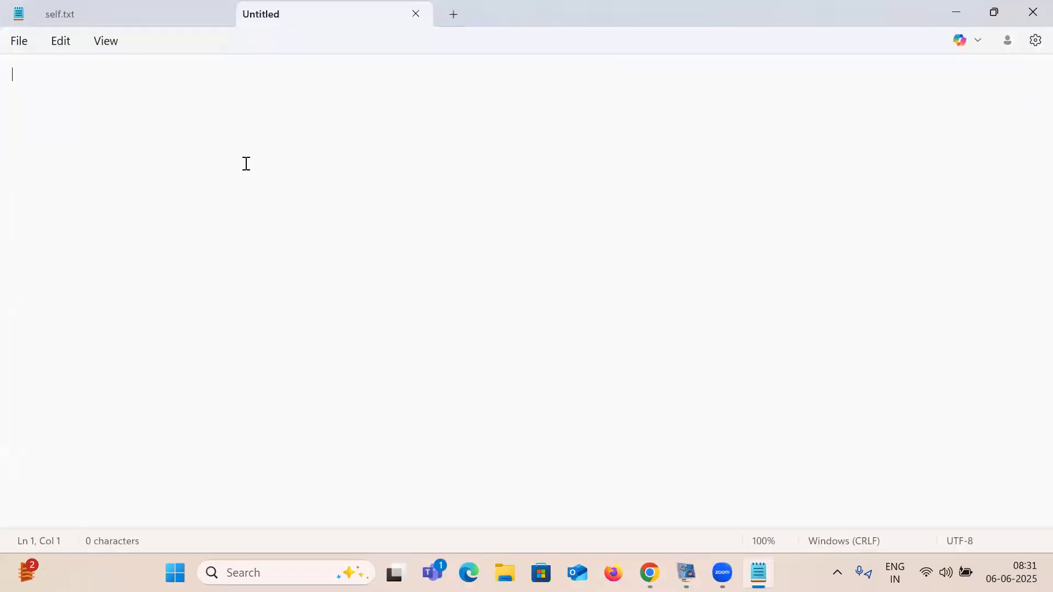
{"action": "type", "text": "askdjasjcasnkcnwekdfjacnsjkd"}
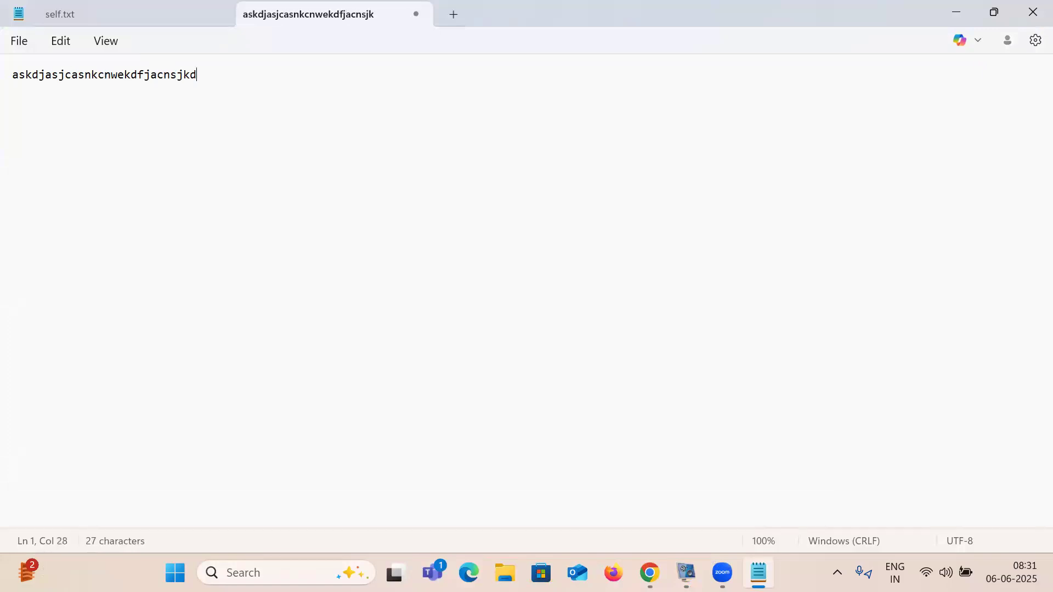
{"action": "type", "text": "fcnjkfhjkcnsdjkfscn"}
Clear the random letters from the untitled file and close Notepad
{"action": "key", "text": "BackSpace"}
{"action": "key", "text": "BackSpace"}
{"action": "key", "text": "BackSpace"}
{"action": "key", "text": "BackSpace"}
{"action": "key", "text": "BackSpace"}
{"action": "key", "text": "BackSpace"}
{"action": "key", "text": "BackSpace"}
{"action": "key", "text": "BackSpace"}
{"action": "key", "text": "BackSpace"}
{"action": "key", "text": "BackSpace"}
{"action": "key", "text": "BackSpace"}
{"action": "key", "text": "BackSpace"}
{"action": "key", "text": "BackSpace"}
{"action": "key", "text": "BackSpace"}
{"action": "key", "text": "BackSpace"}
{"action": "key", "text": "BackSpace"}
{"action": "key", "text": "BackSpace"}
{"action": "key", "text": "BackSpace"}
{"action": "key", "text": "BackSpace"}
{"action": "key", "text": "BackSpace"}
{"action": "key", "text": "BackSpace"}
{"action": "key", "text": "BackSpace"}
{"action": "key", "text": "BackSpace"}
{"action": "key", "text": "BackSpace"}
{"action": "key", "text": "BackSpace"}
{"action": "key", "text": "BackSpace"}
{"action": "key", "text": "BackSpace"}
{"action": "key", "text": "BackSpace"}
{"action": "left_click", "coordinate": [1031, 9]}
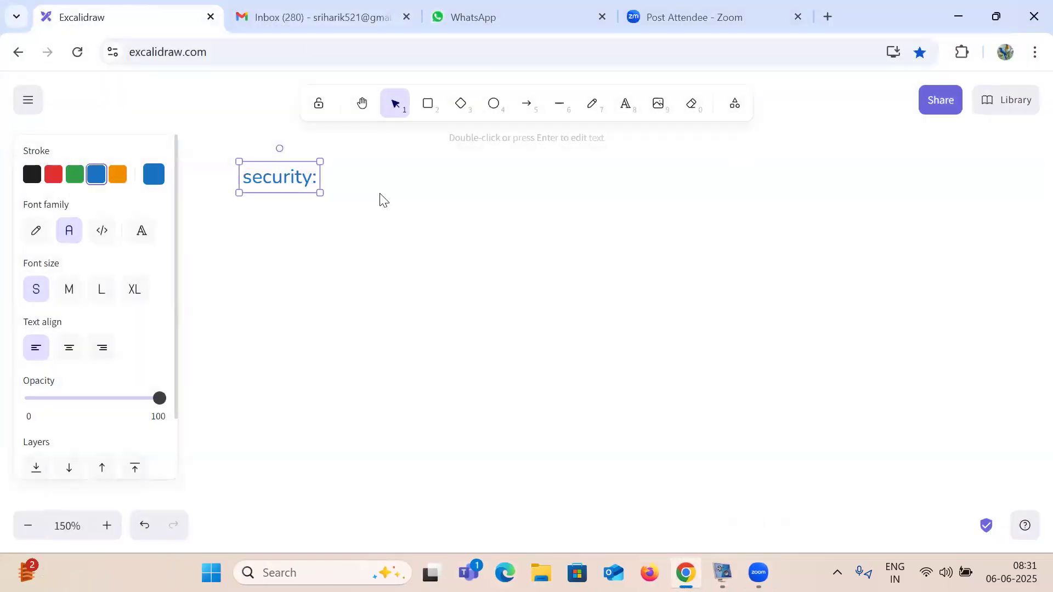
Deselect the "security:" label and switch to SQL Server Management Studio 20
{"action": "left_click", "coordinate": [344, 199]}
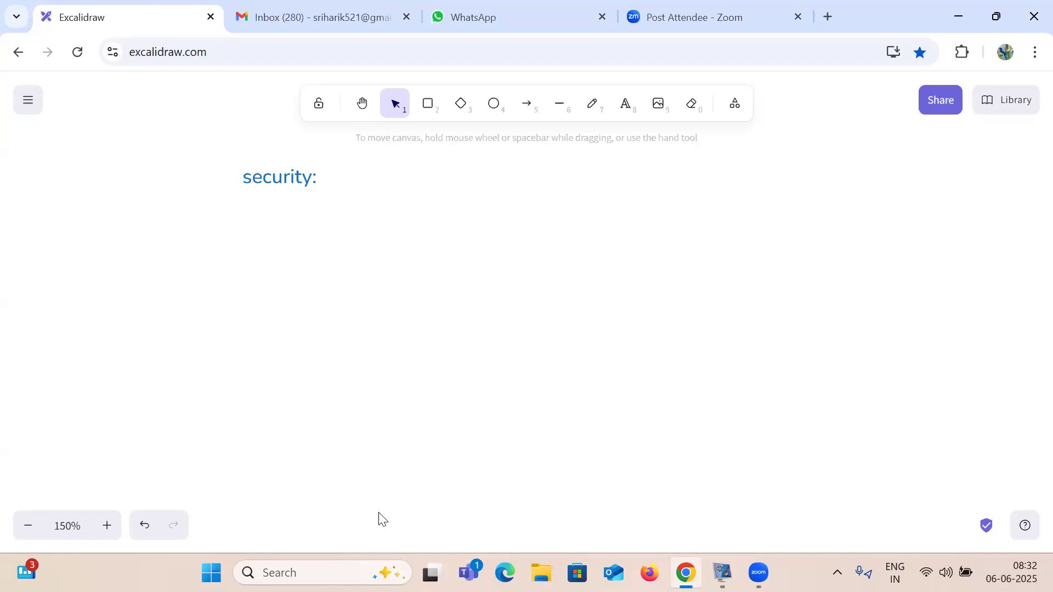
{"action": "left_click", "coordinate": [286, 573]}
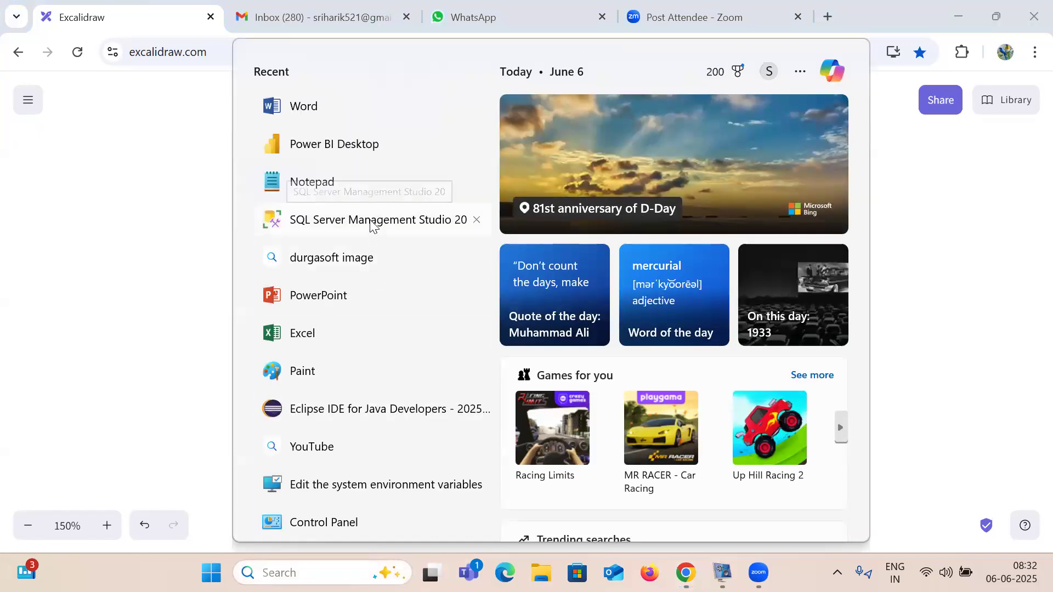
{"action": "left_click", "coordinate": [372, 222]}
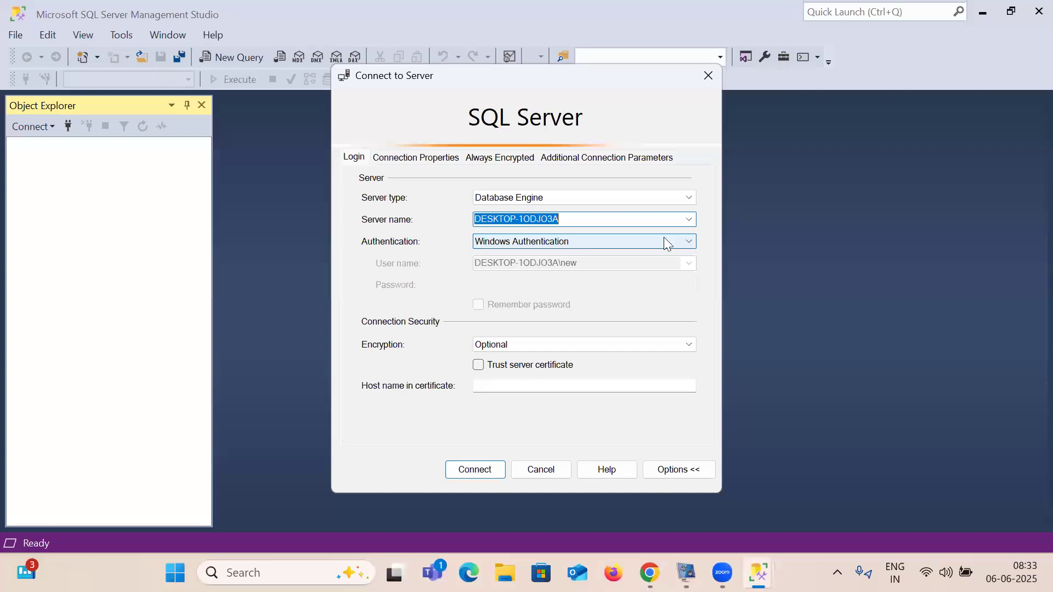
Try SQL Server Authentication for the connection, inspect its login and password fields, and return to Windows Authentication
{"action": "left_click", "coordinate": [690, 244]}
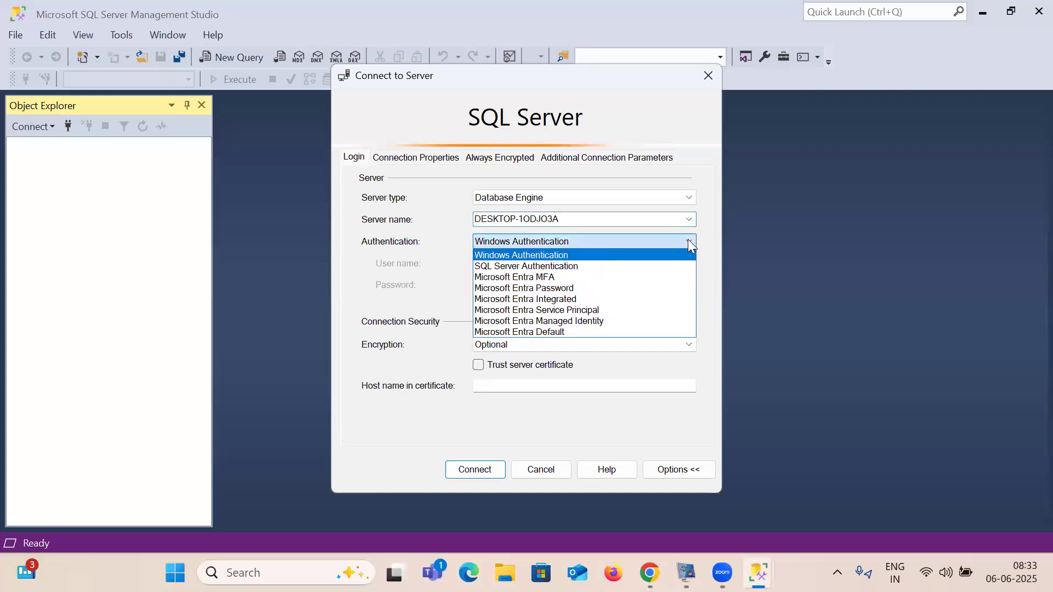
{"action": "left_click", "coordinate": [571, 266]}
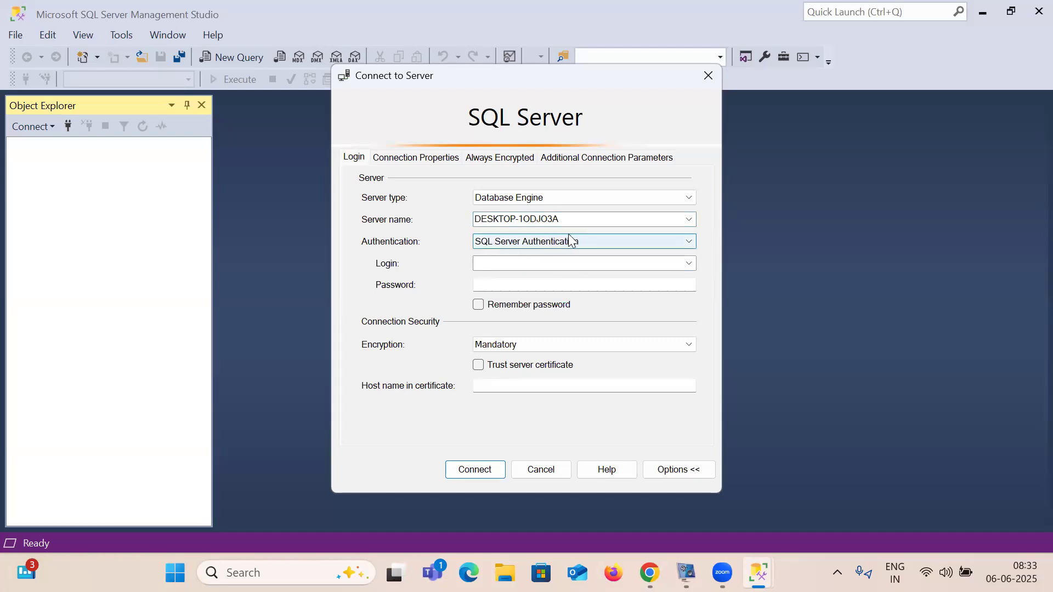
{"action": "left_click", "coordinate": [494, 266]}
{"action": "left_click", "coordinate": [499, 286]}
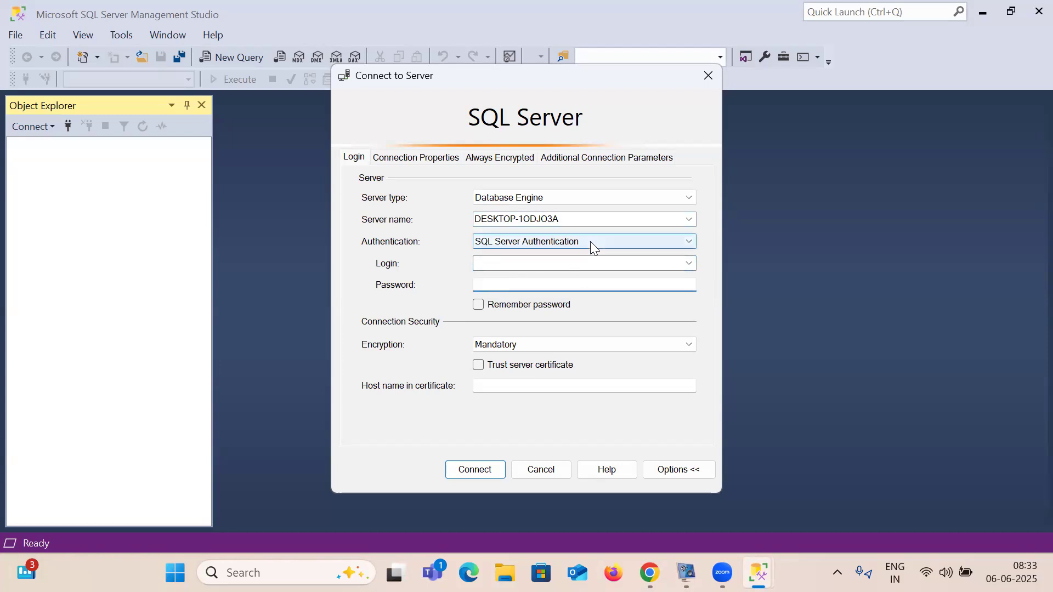
{"action": "left_click", "coordinate": [682, 242]}
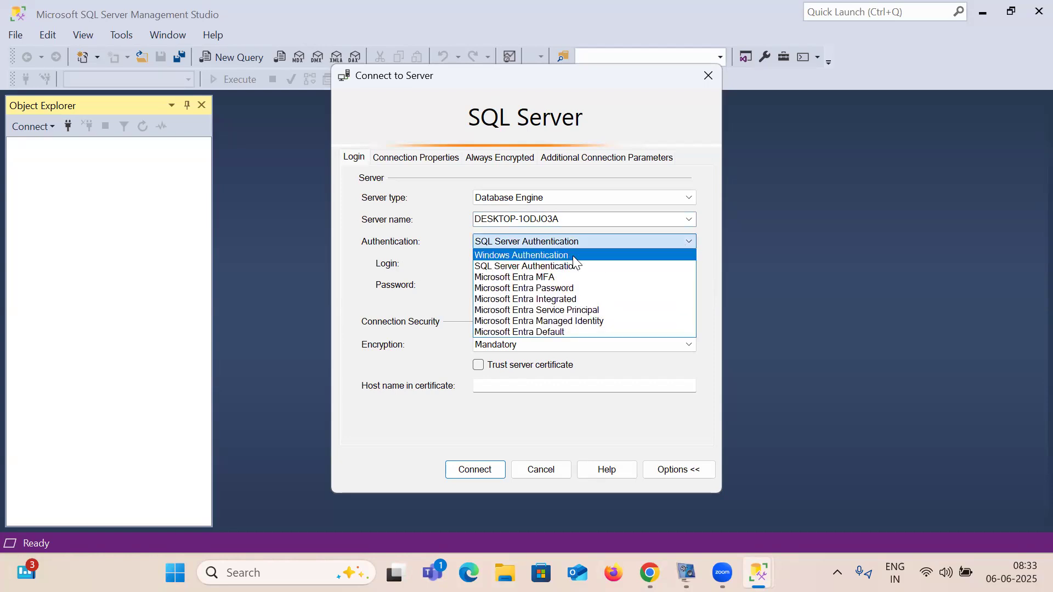
{"action": "left_click", "coordinate": [568, 255]}
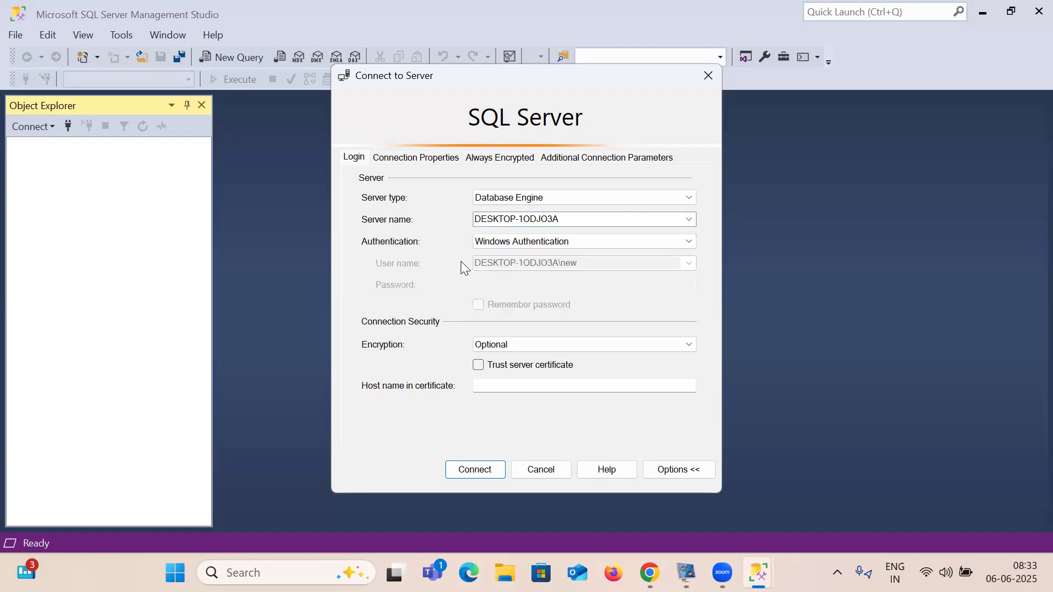
Try SQL Server Authentication once more, focus its login and password fields, and restore Windows Authentication
{"action": "left_click", "coordinate": [690, 242]}
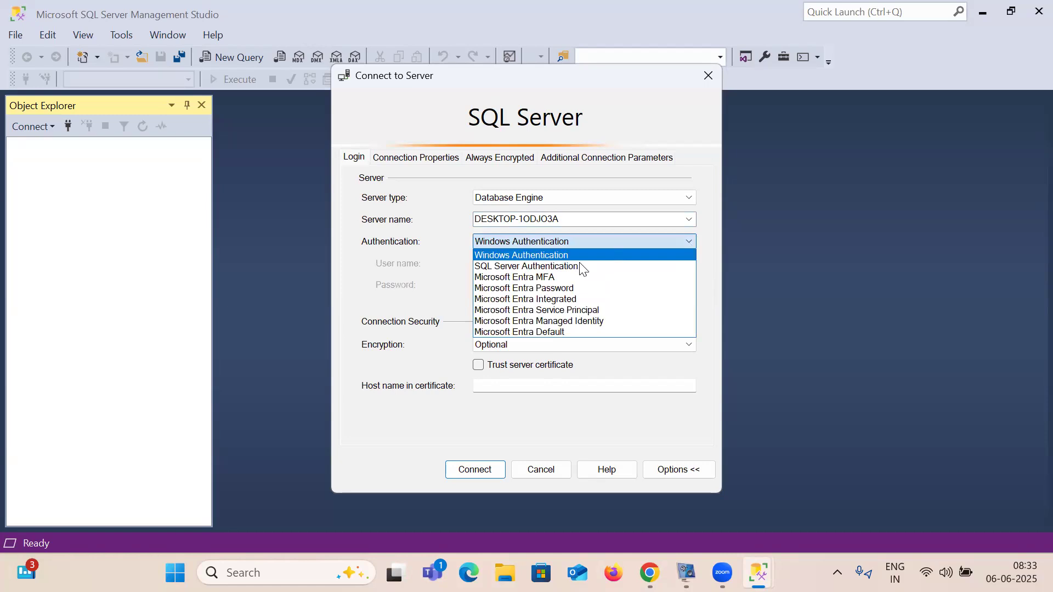
{"action": "left_click", "coordinate": [573, 266]}
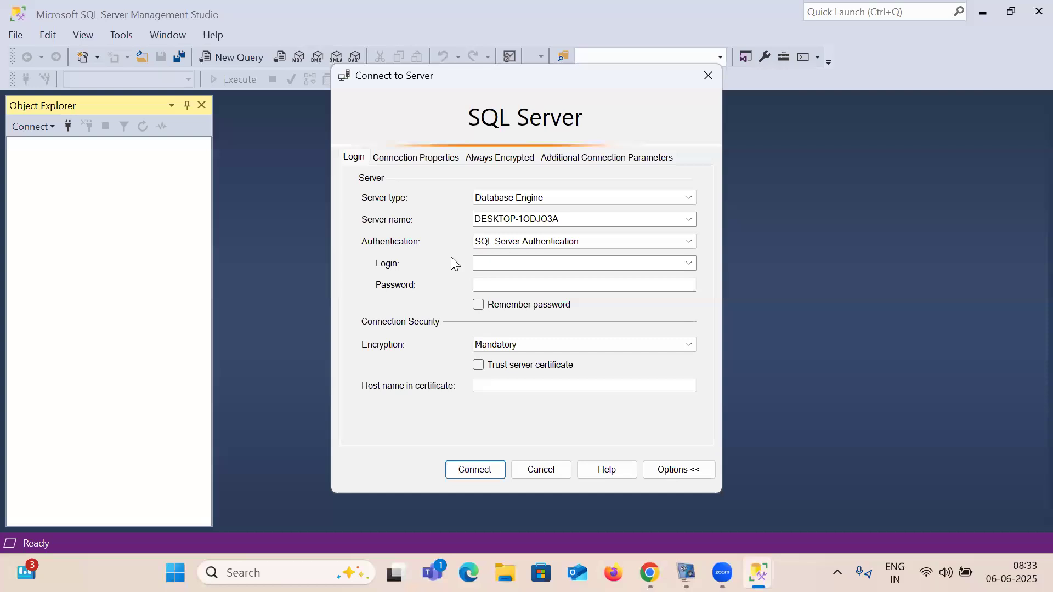
{"action": "left_click", "coordinate": [498, 261]}
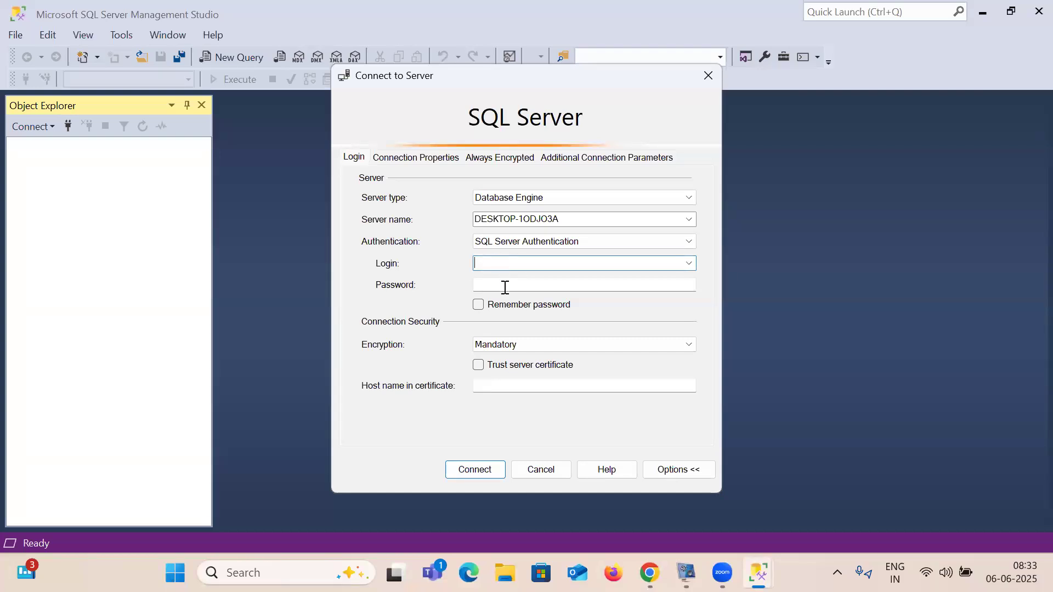
{"action": "left_click", "coordinate": [505, 287]}
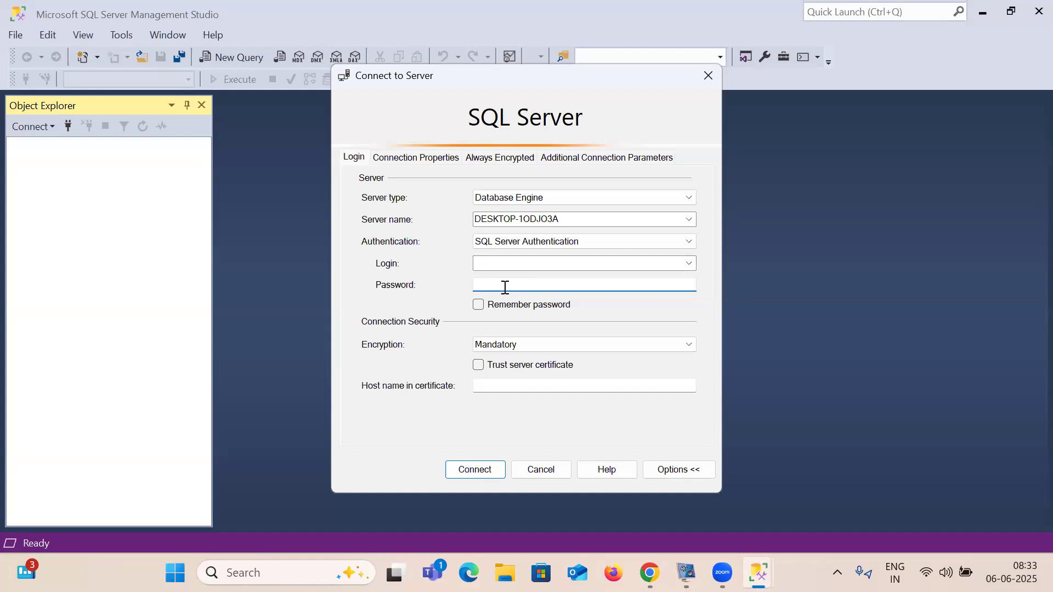
{"action": "left_click", "coordinate": [688, 244]}
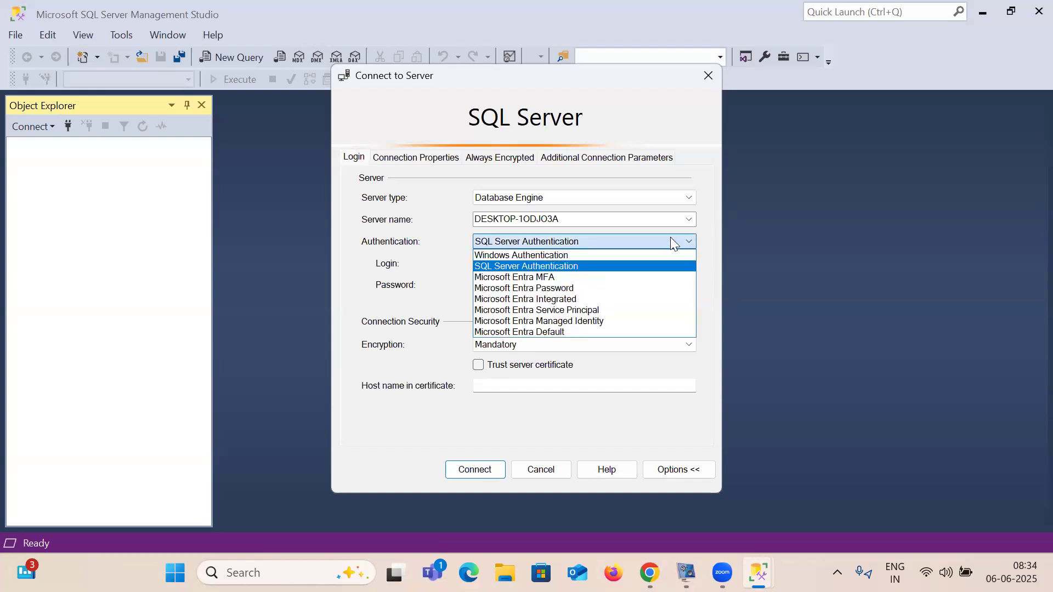
{"action": "left_click", "coordinate": [561, 256]}
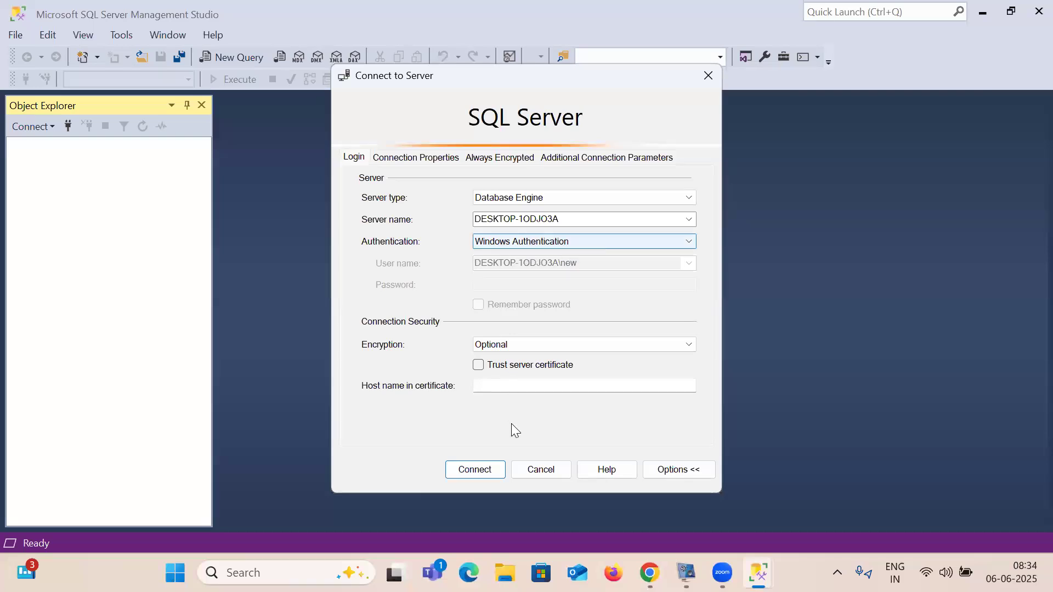
Connect to the server with Windows Authentication and start a new query with the comment "--ssms"
{"action": "left_click", "coordinate": [480, 469]}
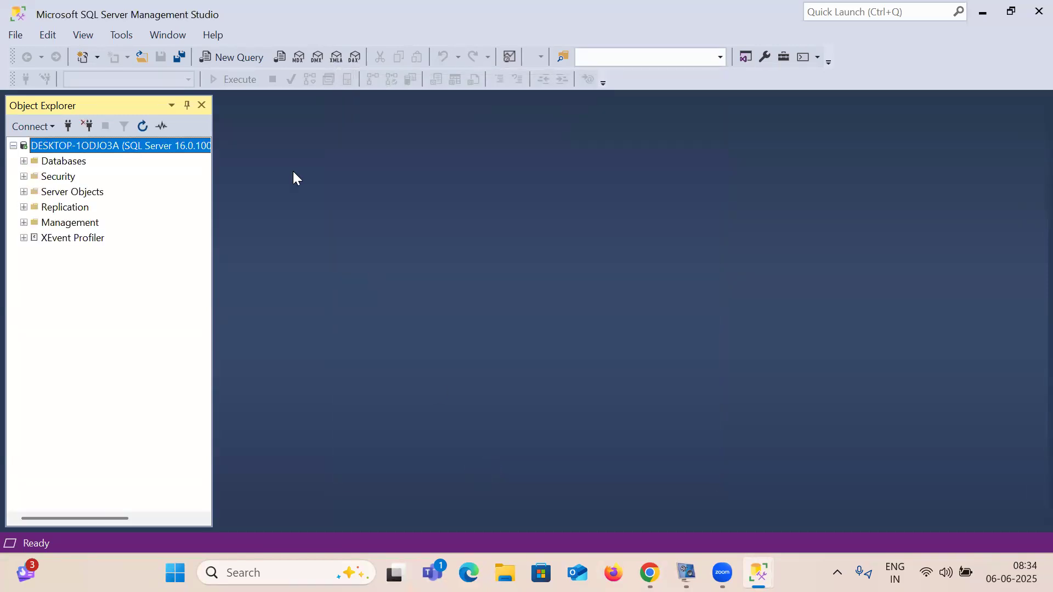
{"action": "left_click", "coordinate": [246, 58]}
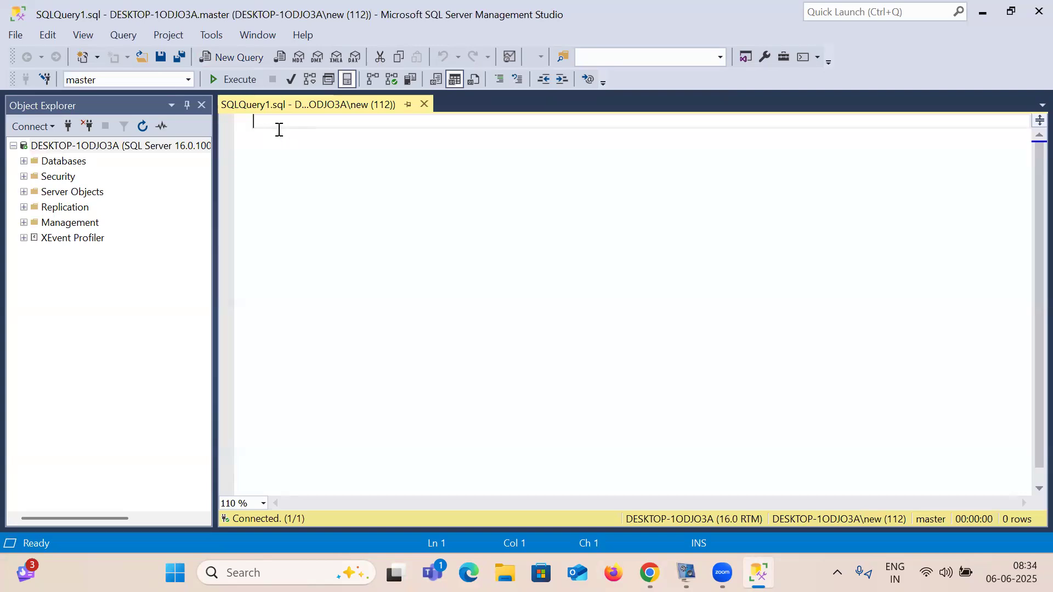
{"action": "type", "text": "-"}
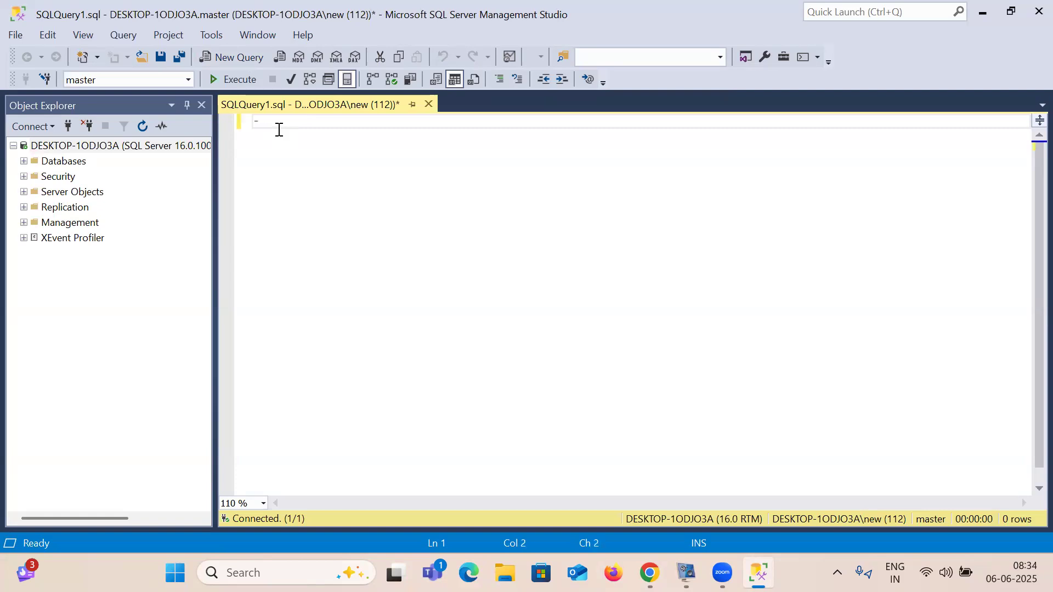
{"action": "type", "text": "-ssms"}
{"action": "scroll", "coordinate": [278, 130], "scroll_direction": "up", "scroll_amount": 2}
{"action": "scroll", "coordinate": [279, 129], "scroll_direction": "up", "scroll_amount": 1}
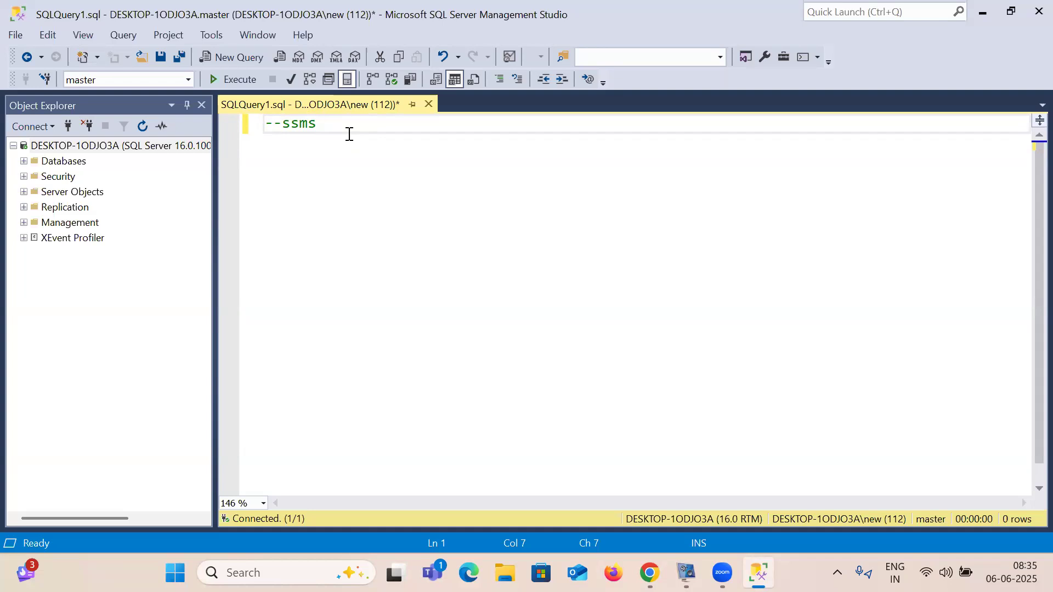
{"action": "key", "text": "Return"}
{"action": "key", "text": "Return"}
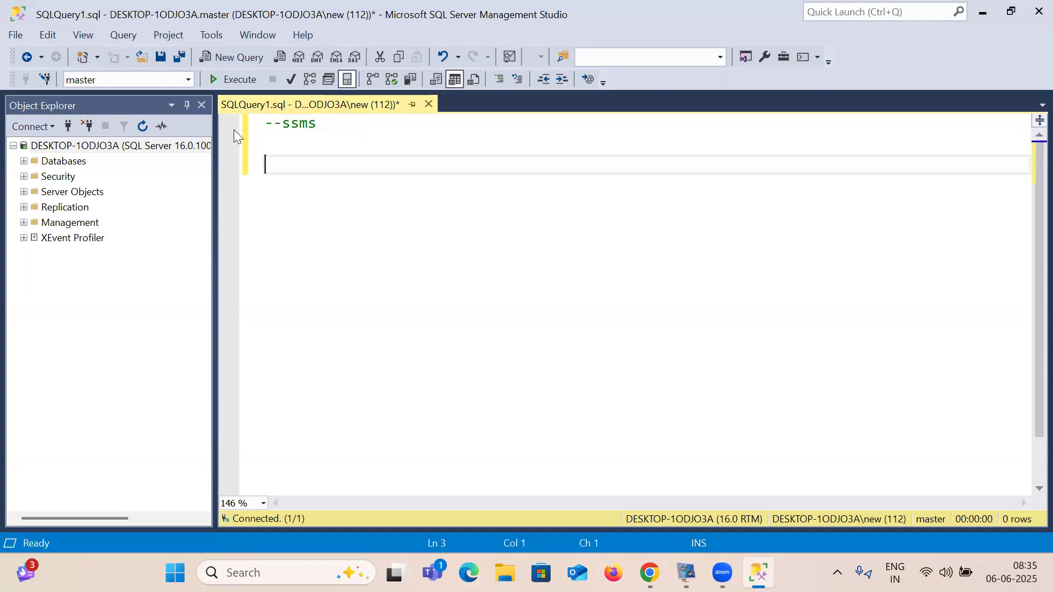
Set the query's database to practice and run "select * from emp" below the comment
{"action": "left_click", "coordinate": [191, 78]}
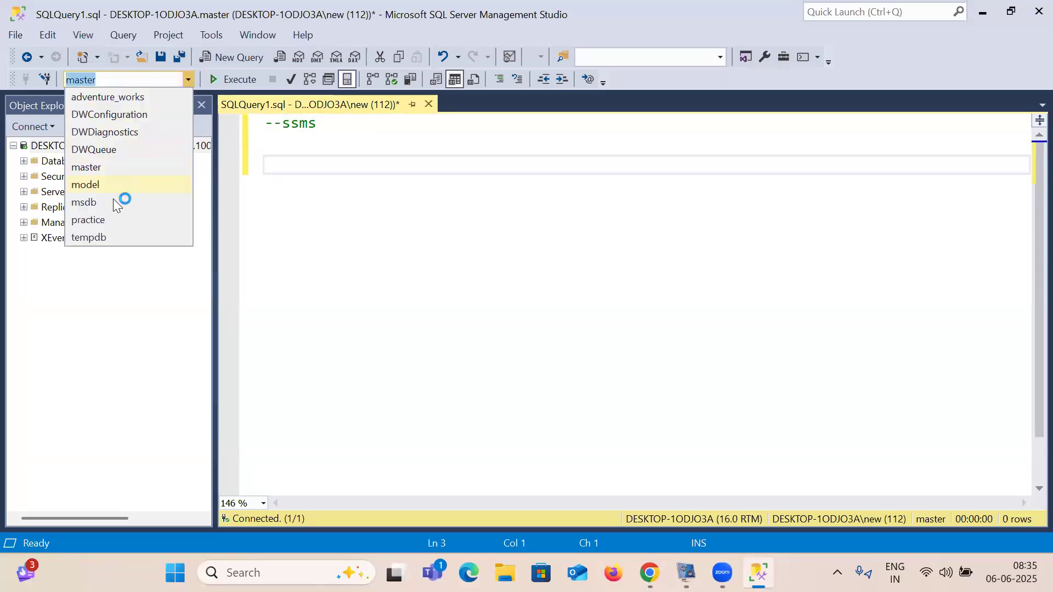
{"action": "left_click", "coordinate": [114, 215]}
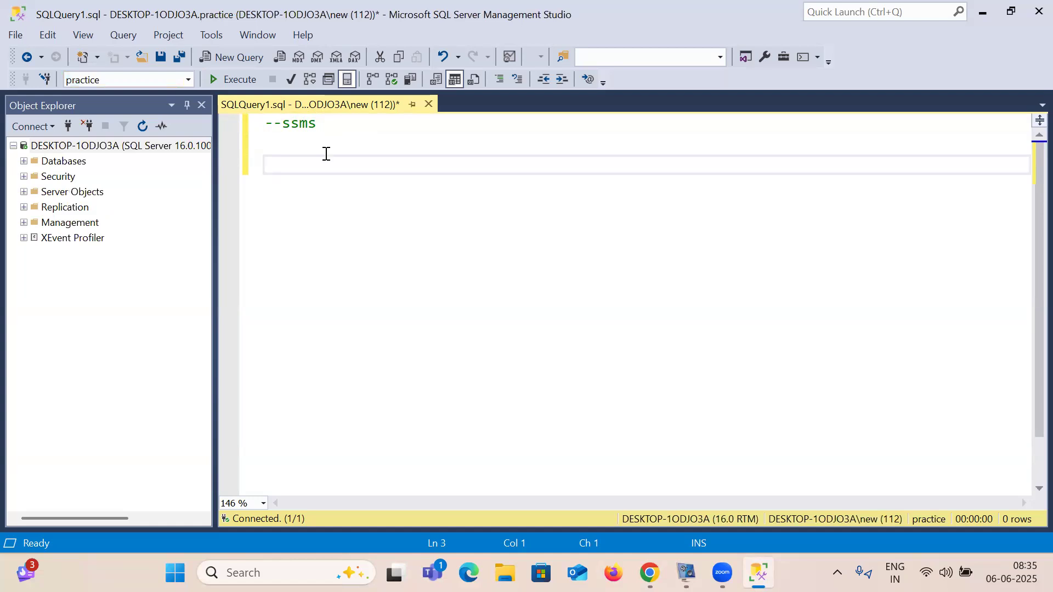
{"action": "type", "text": "select * fro"}
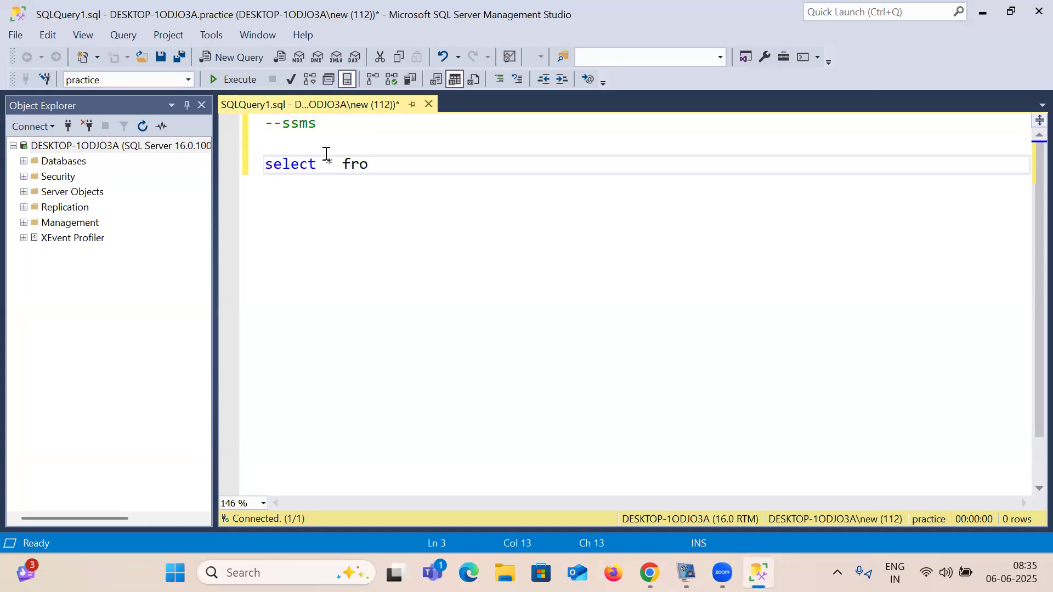
{"action": "type", "text": "m emp"}
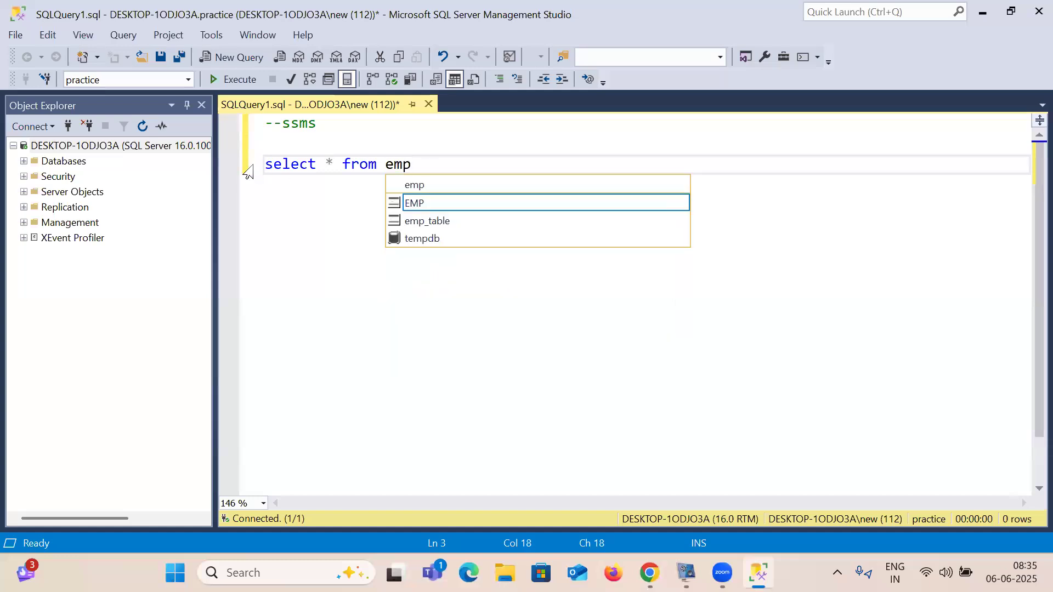
{"action": "left_click", "coordinate": [247, 171]}
{"action": "left_click", "coordinate": [248, 79]}
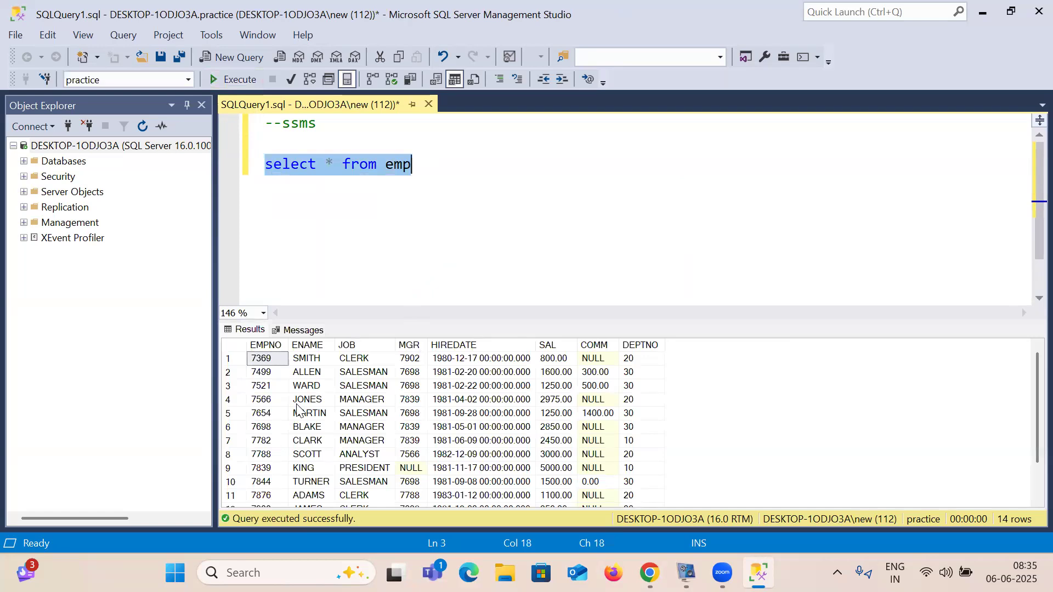
{"action": "left_click", "coordinate": [436, 164]}
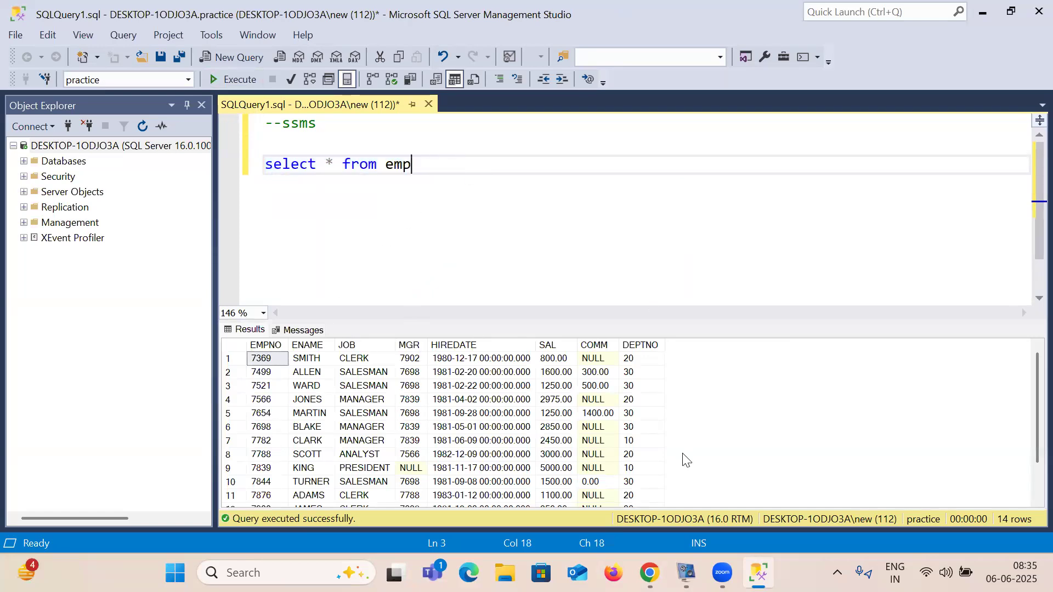
Switch to the Excalidraw whiteboard in Chrome and erase the "security:" label
{"action": "mouse_move", "coordinate": [650, 573]}
{"action": "left_click", "coordinate": [639, 519]}
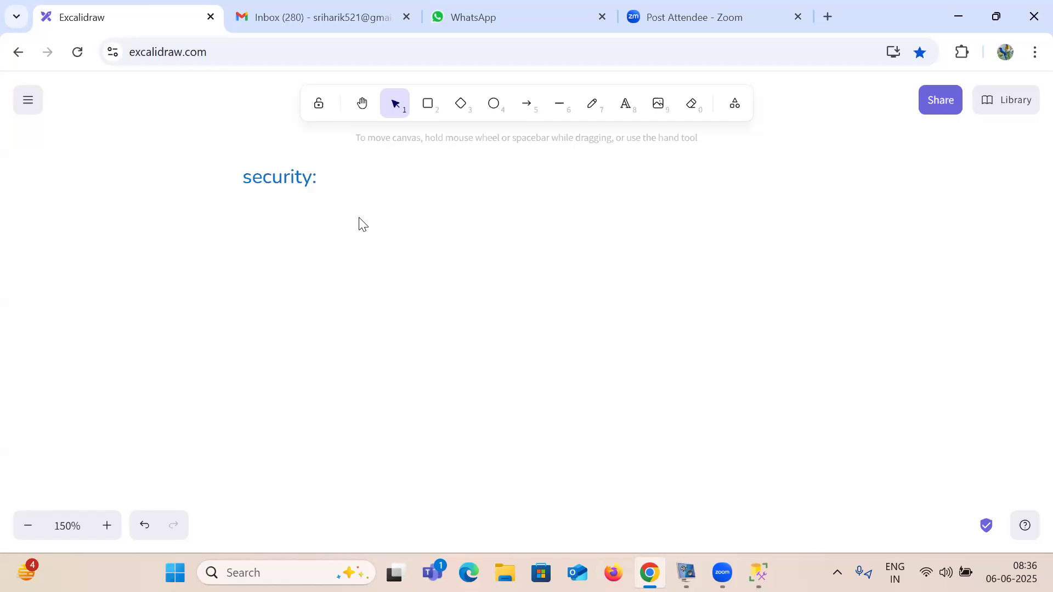
{"action": "left_click", "coordinate": [692, 104]}
{"action": "left_click", "coordinate": [304, 178]}
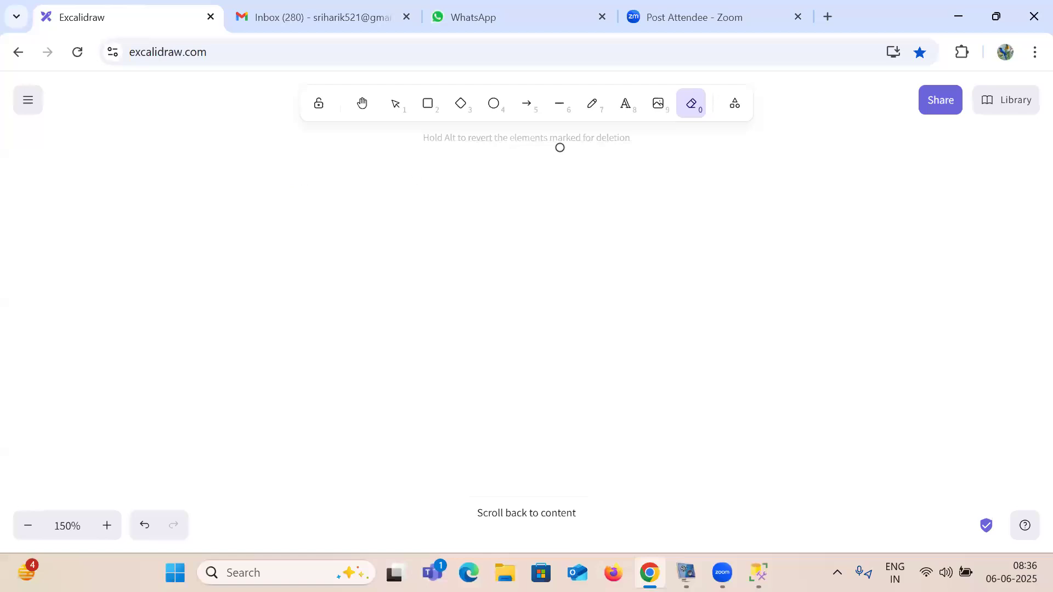
Add the heading "types of databases:" as a text element near the upper part of the empty canvas
{"action": "left_click", "coordinate": [630, 106]}
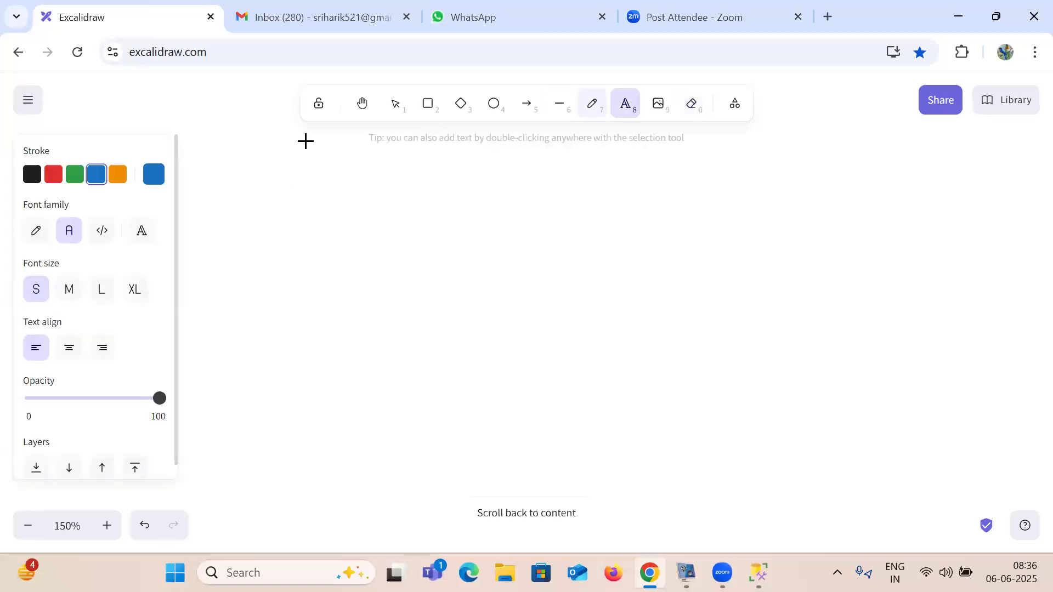
{"action": "left_click", "coordinate": [231, 176]}
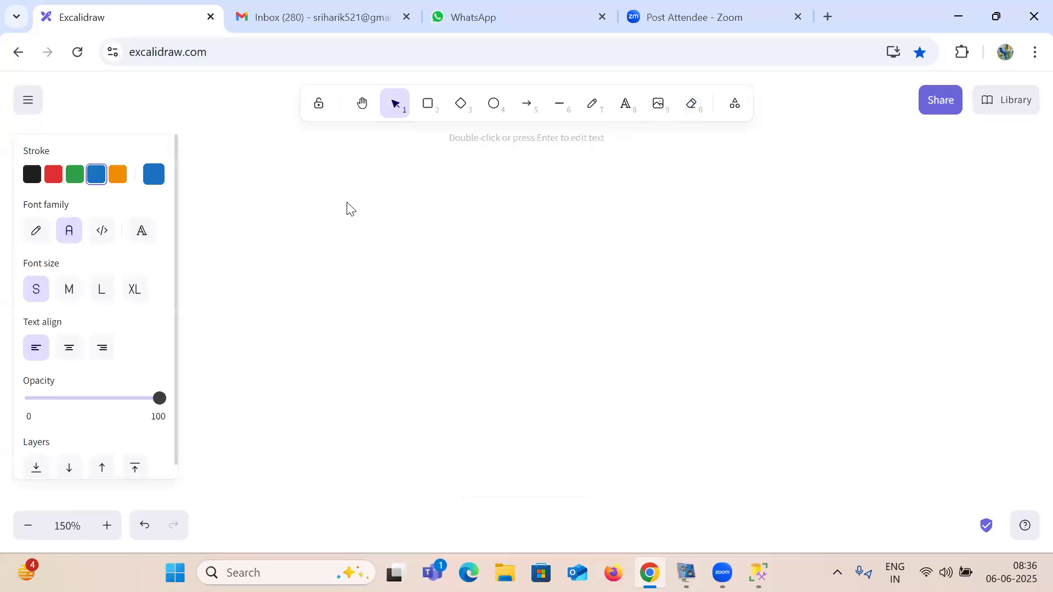
{"action": "type", "text": "t"}
{"action": "type", "text": "ypes of data"}
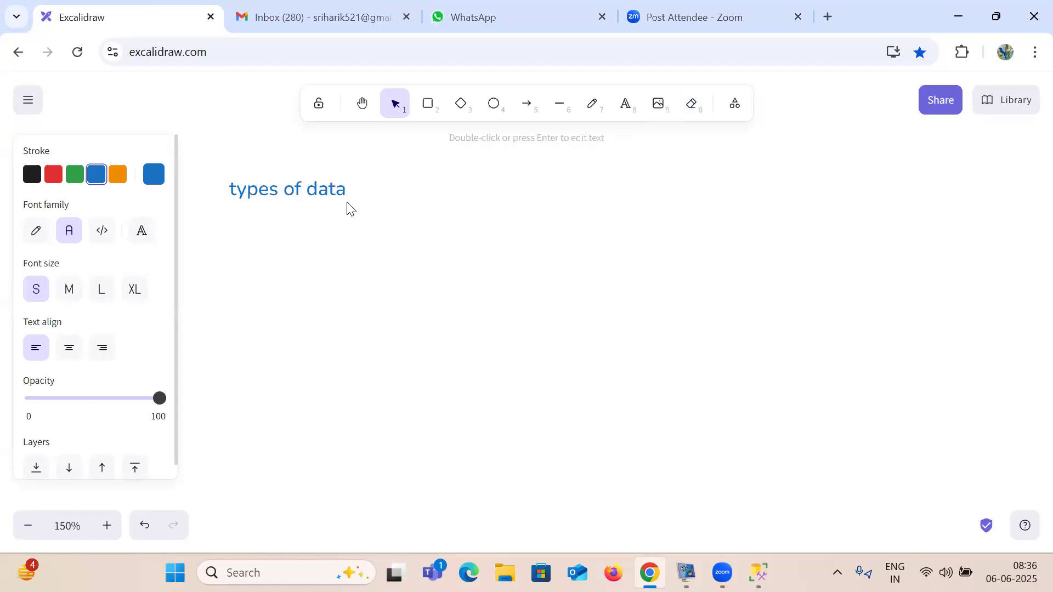
{"action": "type", "text": "bases:"}
{"action": "key", "text": "Return"}
List "1)relational database:" and "2)non-relational database:" below the heading, and highlight the word "relational" in each item
{"action": "type", "text": "1)relatio"}
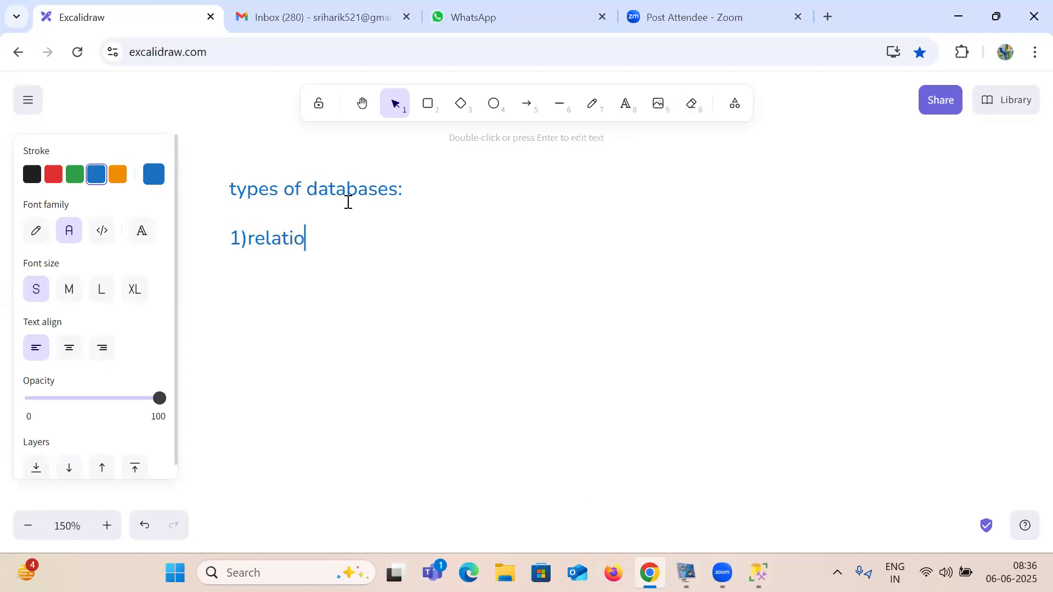
{"action": "type", "text": "nal database"}
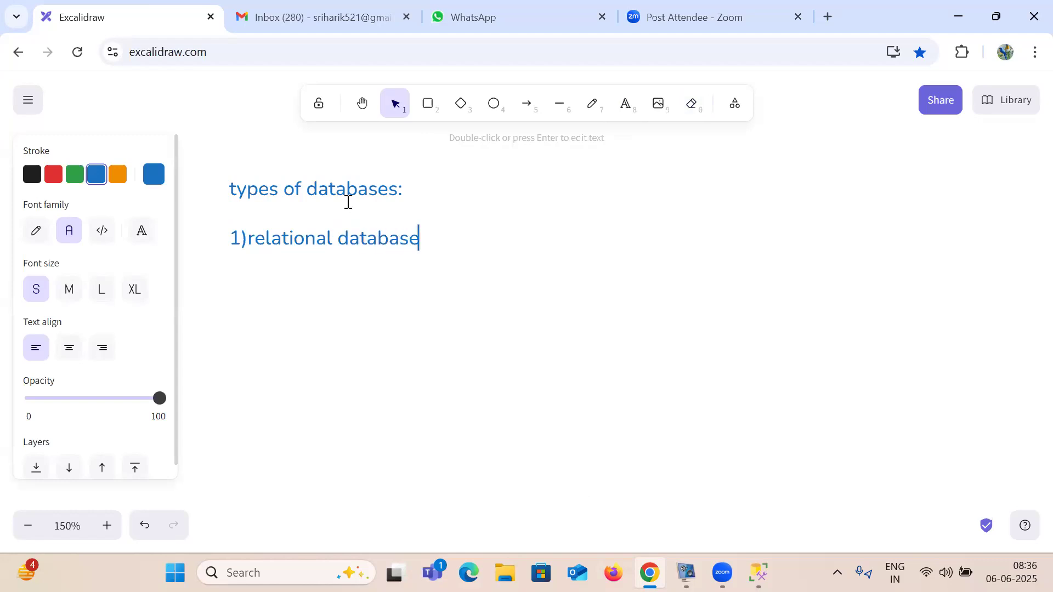
{"action": "type", "text": ":"}
{"action": "key", "text": "Return"}
{"action": "type", "text": "2)non-relat"}
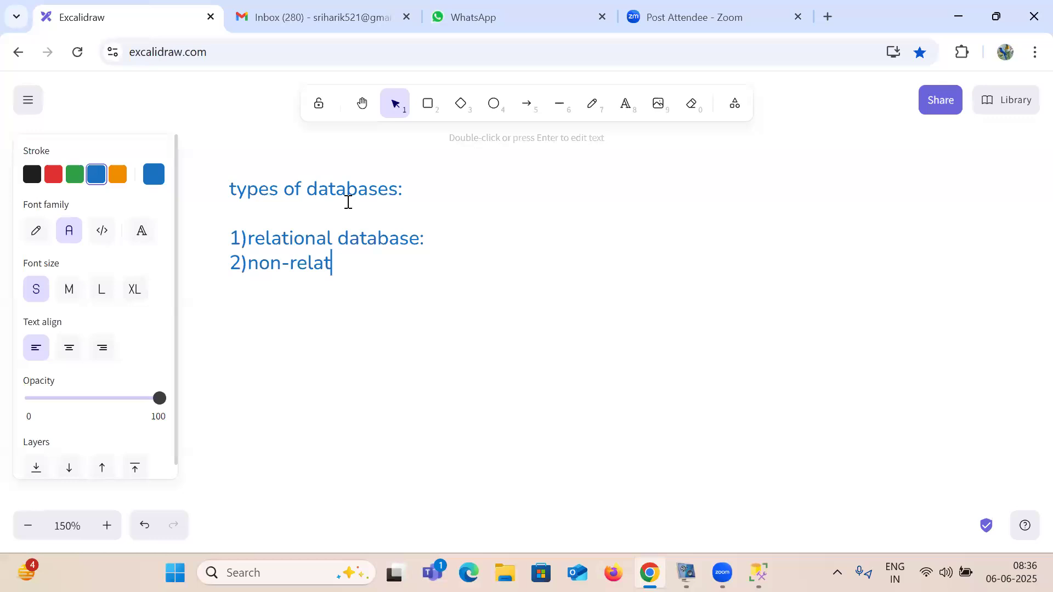
{"action": "type", "text": "ional database"}
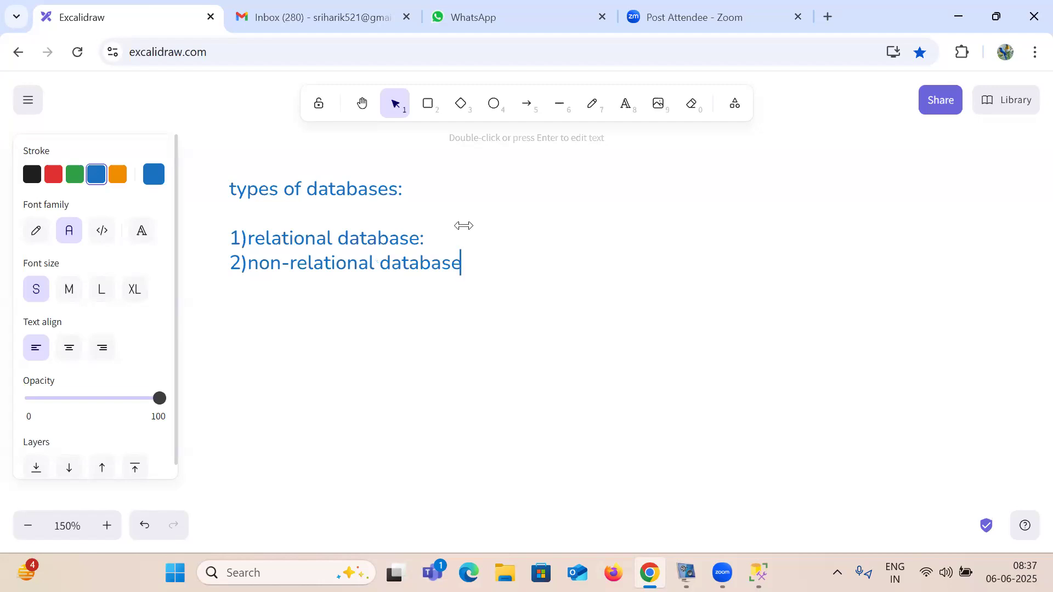
{"action": "type", "text": ":"}
{"action": "double_click", "coordinate": [305, 241]}
{"action": "double_click", "coordinate": [351, 266]}
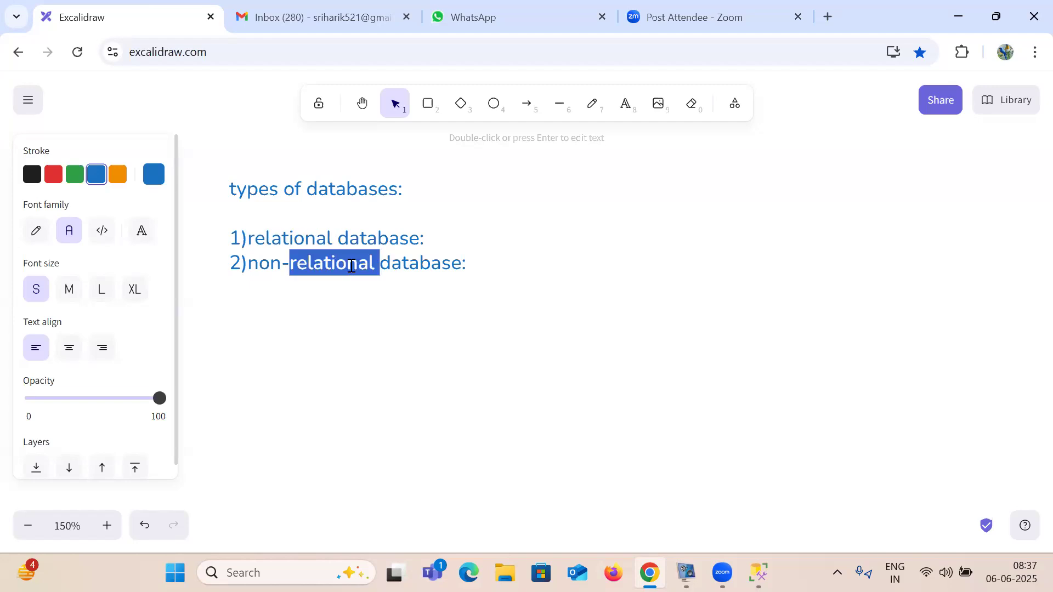
Insert the line "-->the stored in the form of tables" under the relational database item and highlight the word "relational"
{"action": "left_click", "coordinate": [441, 241]}
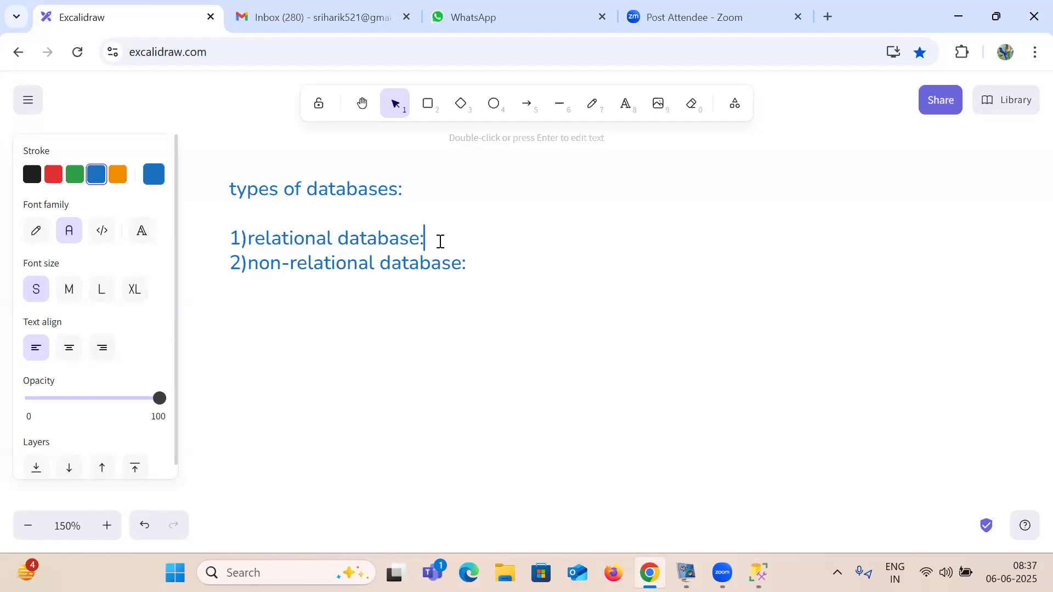
{"action": "key", "text": "Return"}
{"action": "type", "text": "--"}
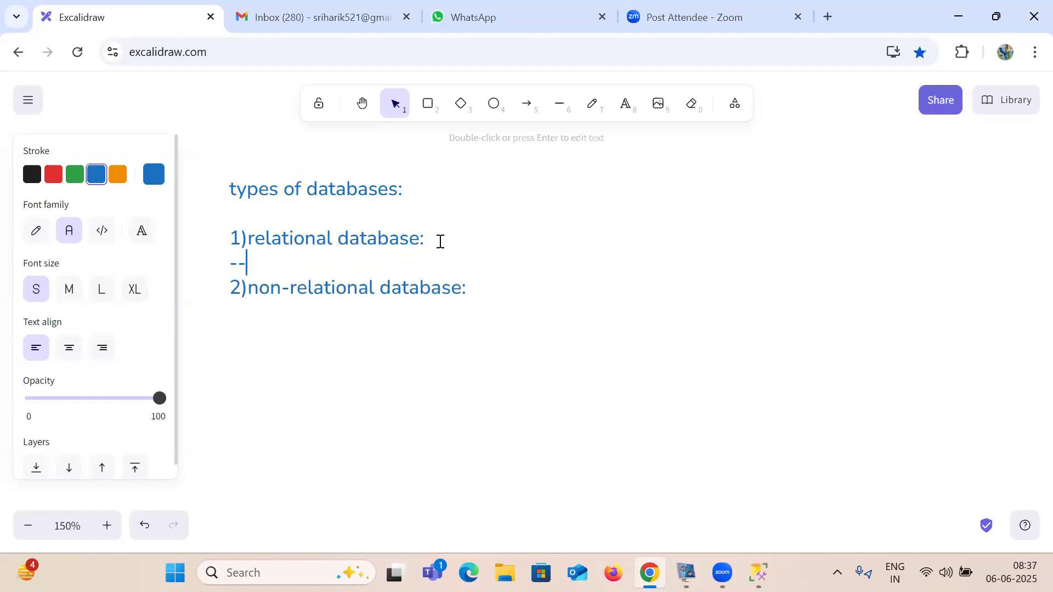
{"action": "type", "text": ">the"}
{"action": "type", "text": "stored in th"}
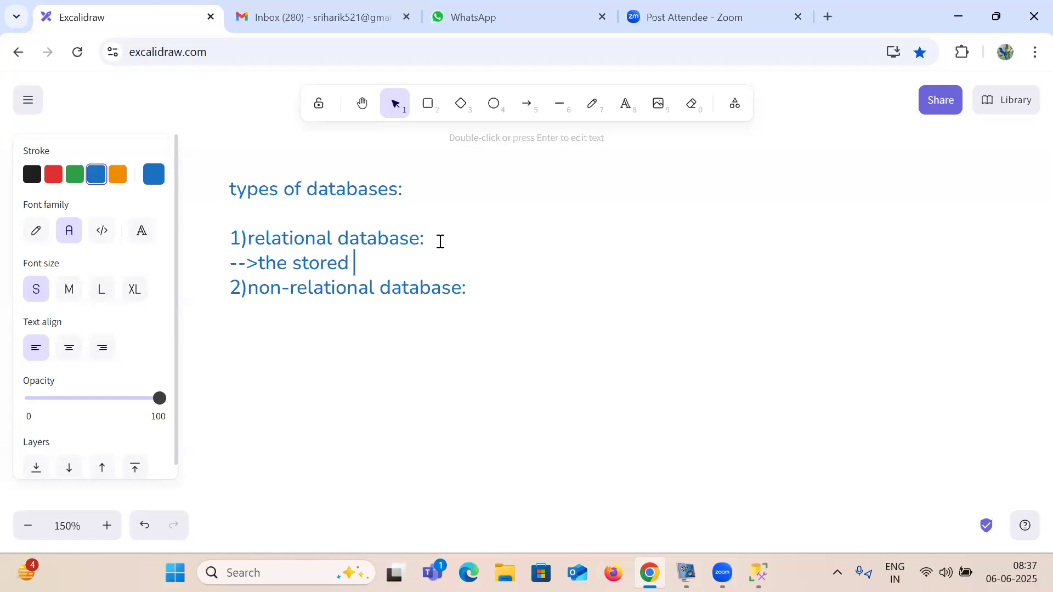
{"action": "type", "text": "e form o"}
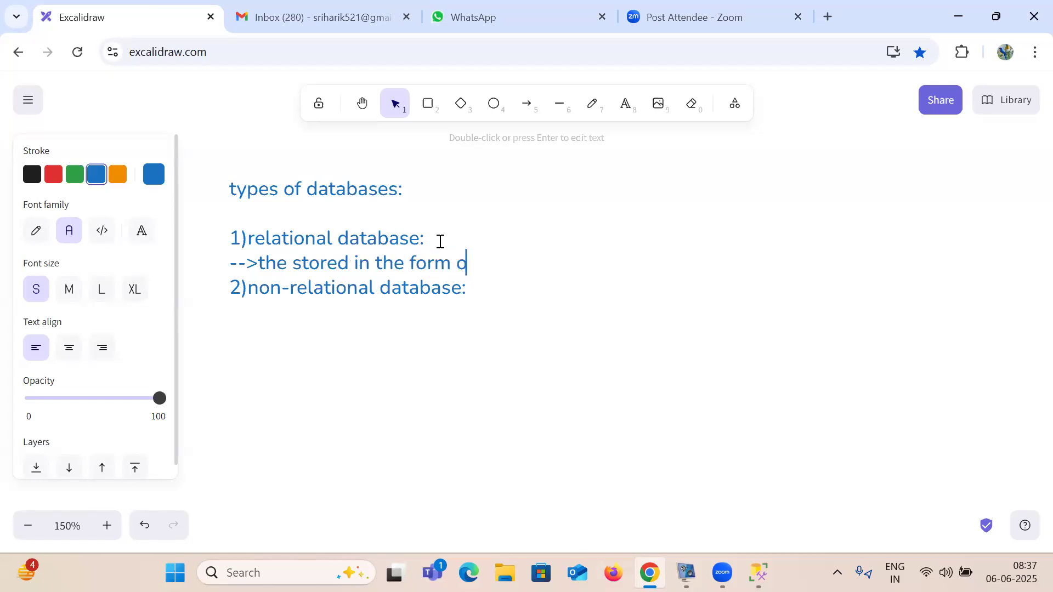
{"action": "type", "text": "f tables"}
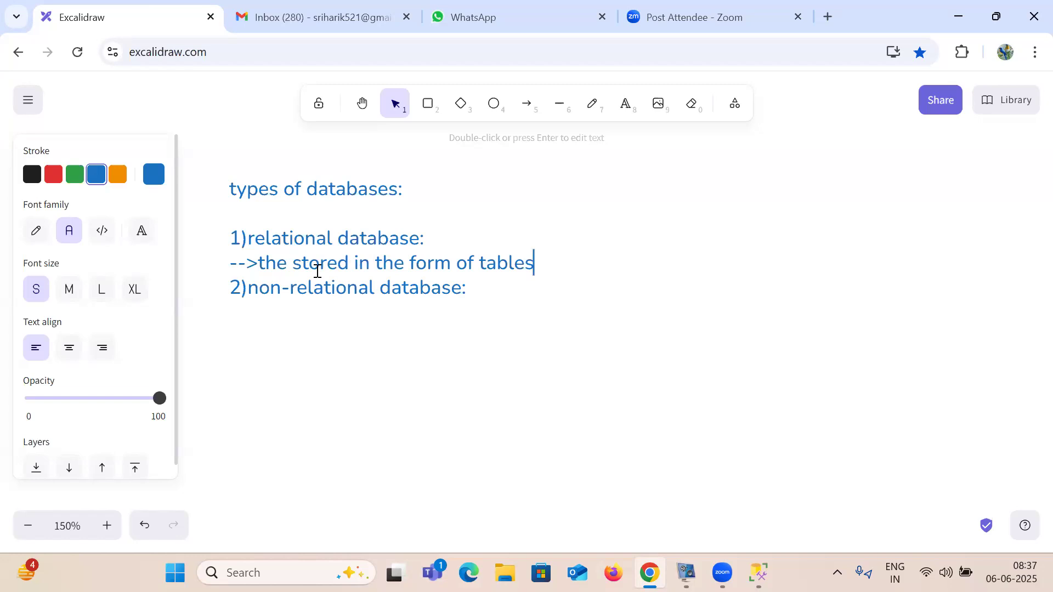
{"action": "double_click", "coordinate": [306, 240]}
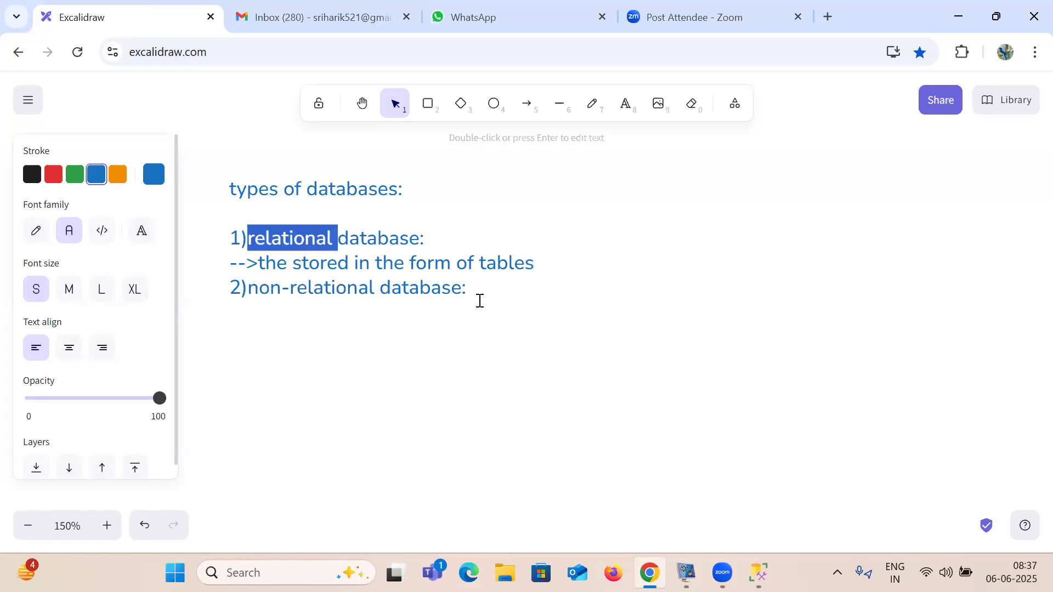
Start an arrow line "-->" under the non-relational database item, and highlight "relational" and "tables" in the relational database notes
{"action": "left_click", "coordinate": [333, 241]}
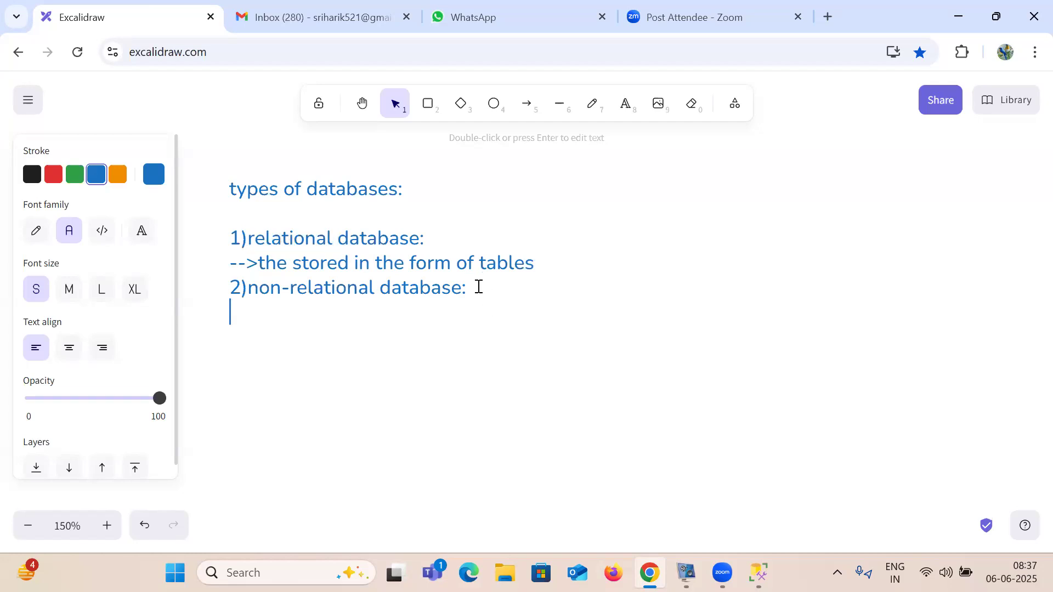
{"action": "type", "text": "-->"}
{"action": "double_click", "coordinate": [270, 242]}
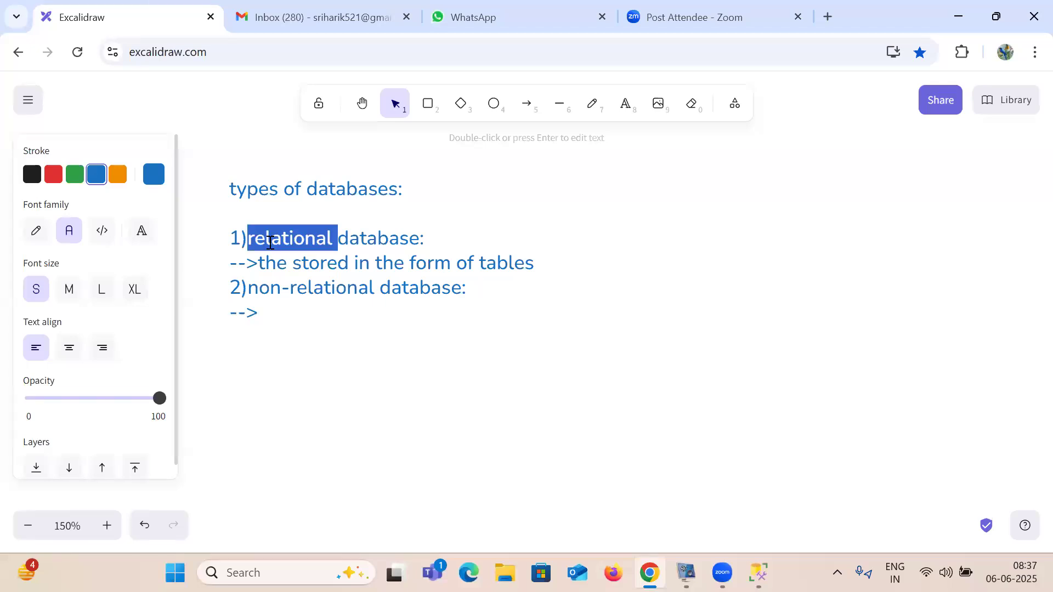
{"action": "double_click", "coordinate": [524, 264]}
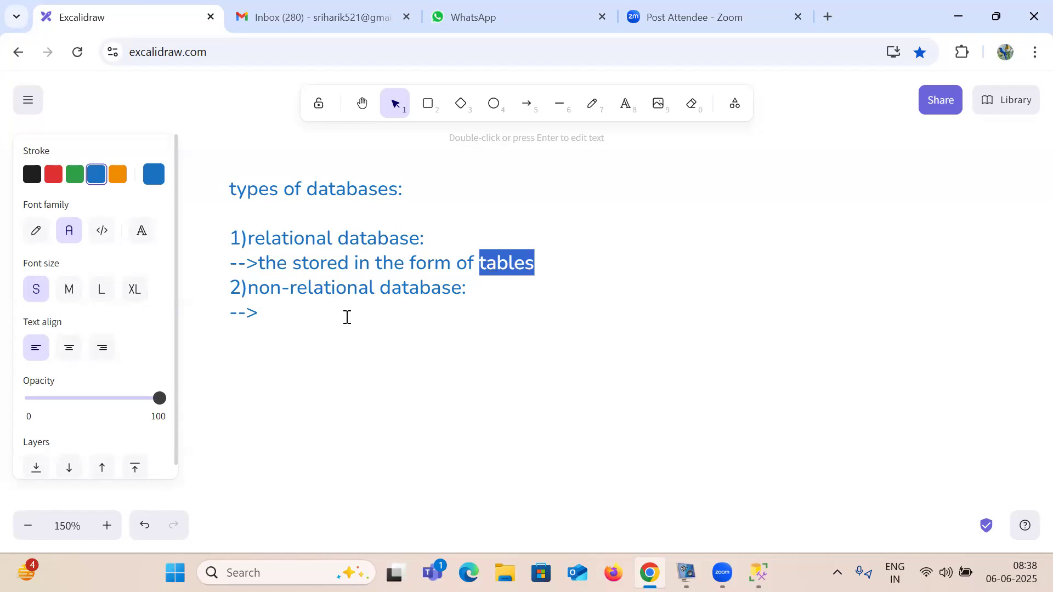
Insert four blank lines between the relational database description and the "2)non-relational database:" item
{"action": "left_click", "coordinate": [281, 314]}
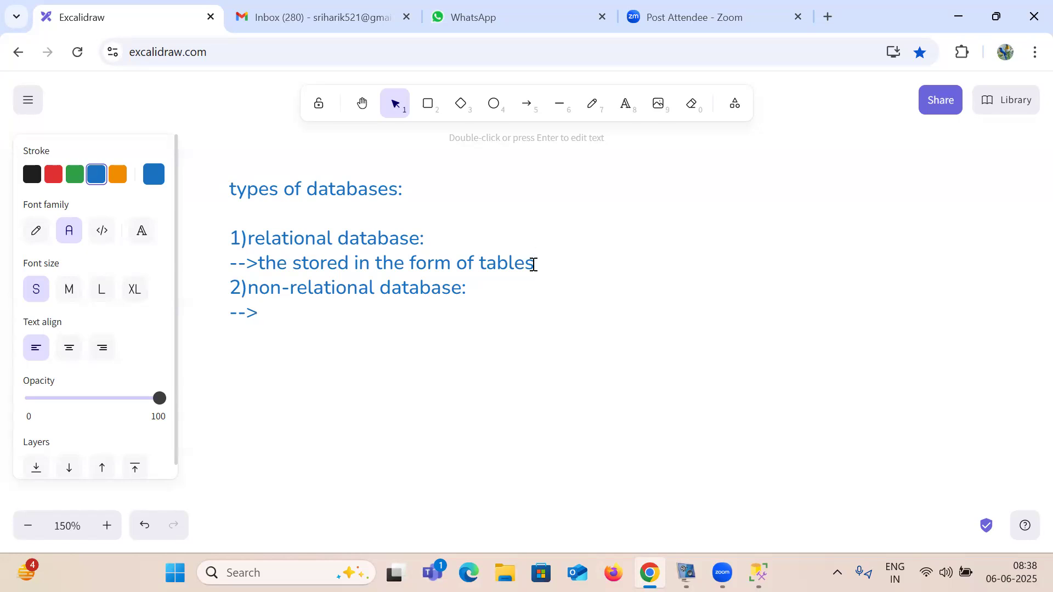
{"action": "key", "text": "Up"}
{"action": "key", "text": "Home"}
{"action": "key", "text": "Return"}
{"action": "key", "text": "Return"}
{"action": "key", "text": "Return"}
{"action": "key", "text": "Return"}
{"action": "key", "text": "Up"}
{"action": "key", "text": "Up"}
{"action": "key", "text": "Up"}
{"action": "key", "text": "Up"}
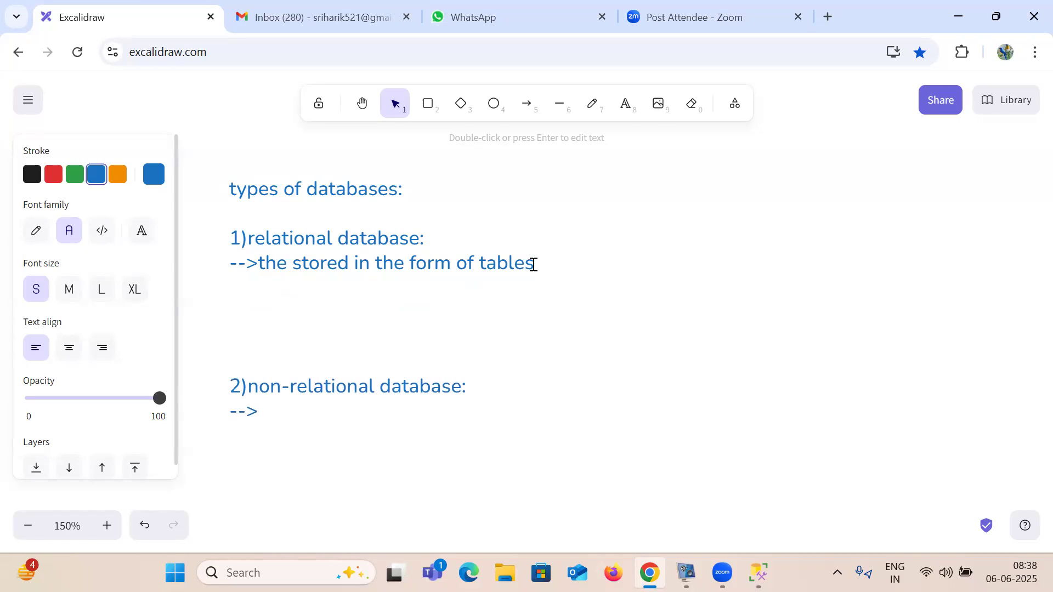
Add the examples line "i)oracle, ii)sqlserver, iii)my sql iv)postgey sql,............." below the relational database description
{"action": "type", "text": "i)oracle,ii)"}
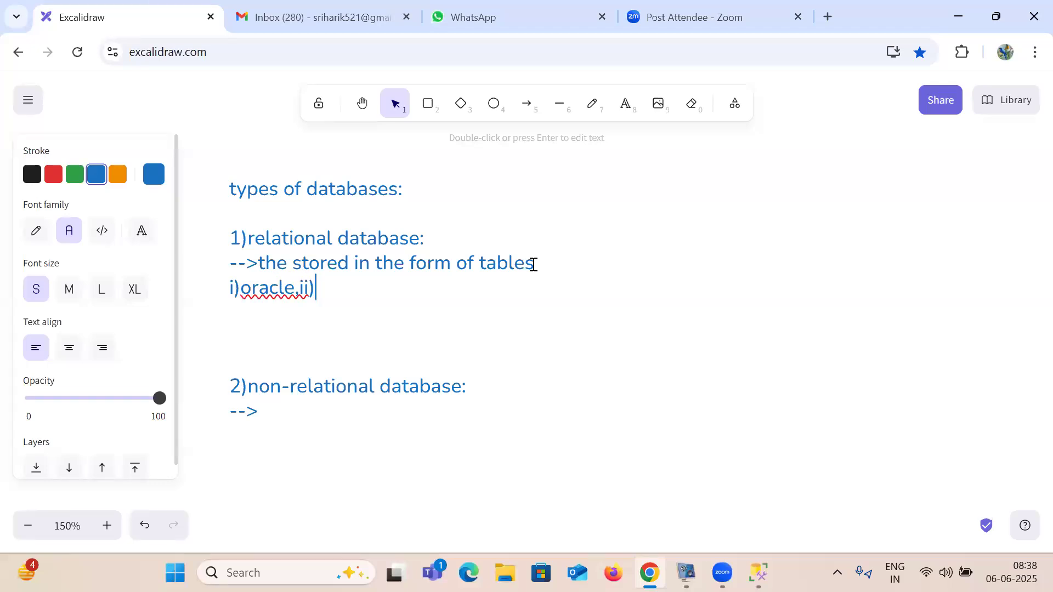
{"action": "key", "text": "BackSpace"}
{"action": "key", "text": "BackSpace"}
{"action": "key", "text": "BackSpace"}
{"action": "type", "text": "ii)"}
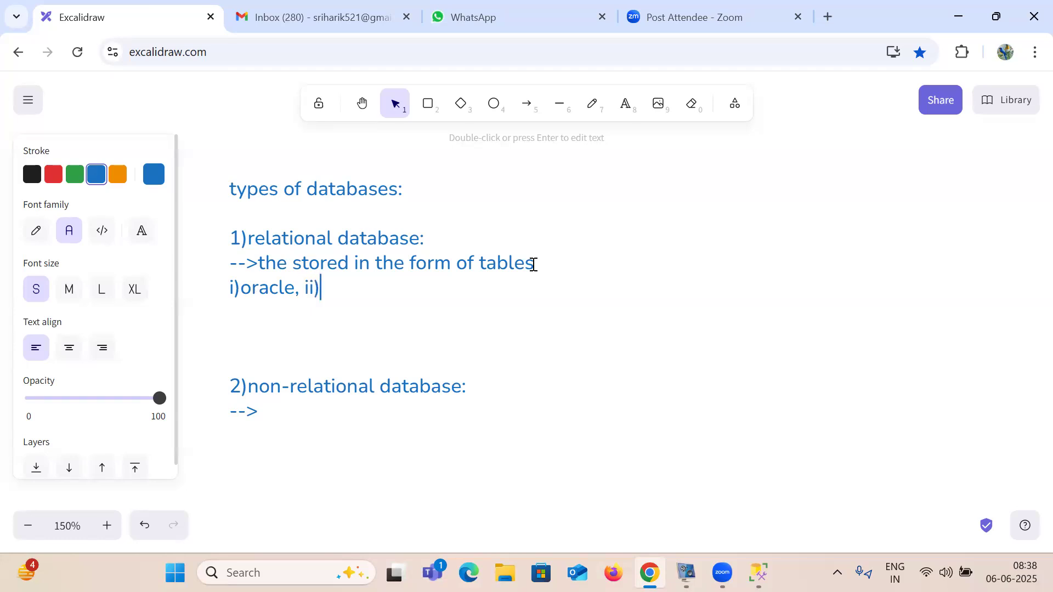
{"action": "type", "text": "sqlserve"}
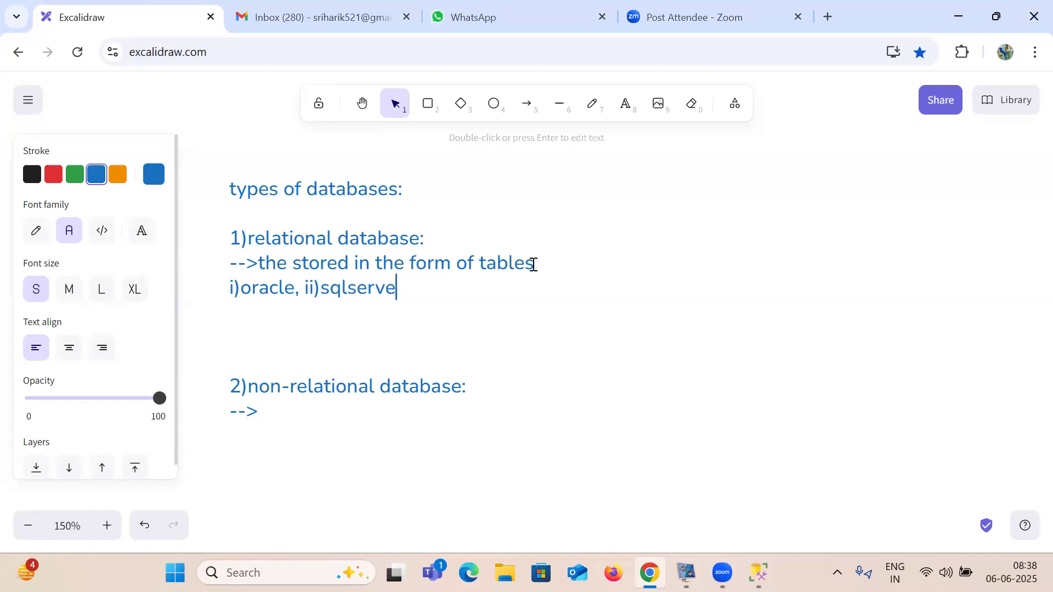
{"action": "type", "text": "r, iii)my sql iv"}
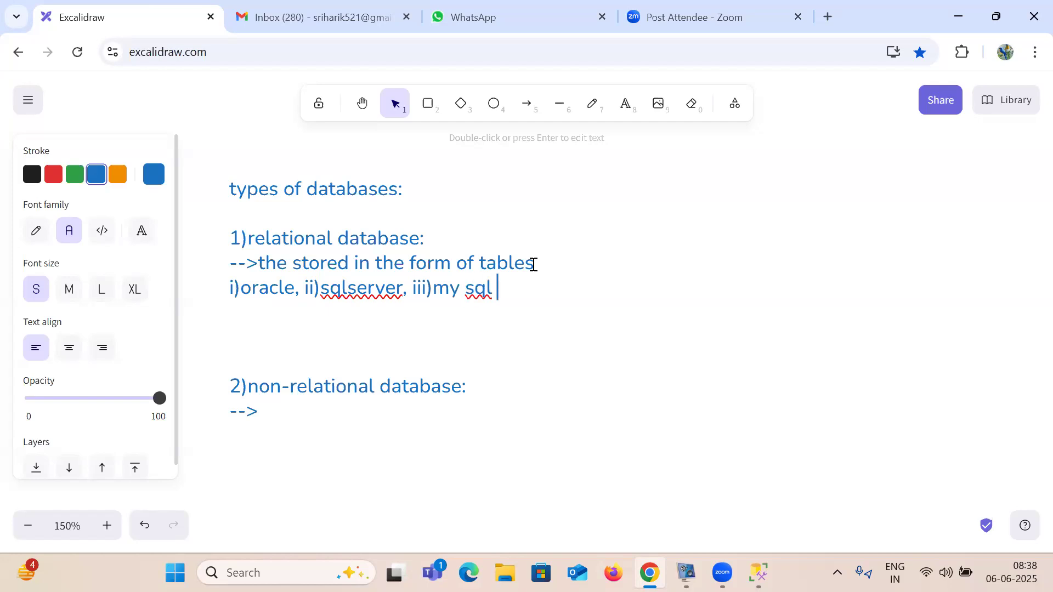
{"action": "type", "text": ")postgey sql"}
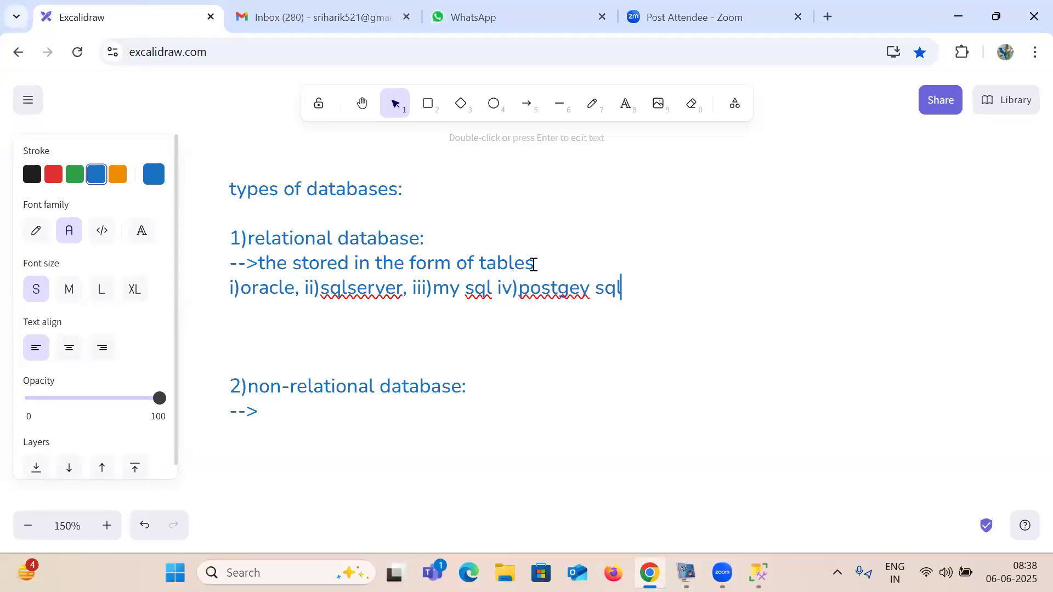
{"action": "type", "text": ",............"}
Highlight the word "tables" and add the line "table: collection of rows and columns" below the relational database examples
{"action": "double_click", "coordinate": [513, 264]}
{"action": "left_click", "coordinate": [510, 264]}
{"action": "double_click", "coordinate": [507, 265]}
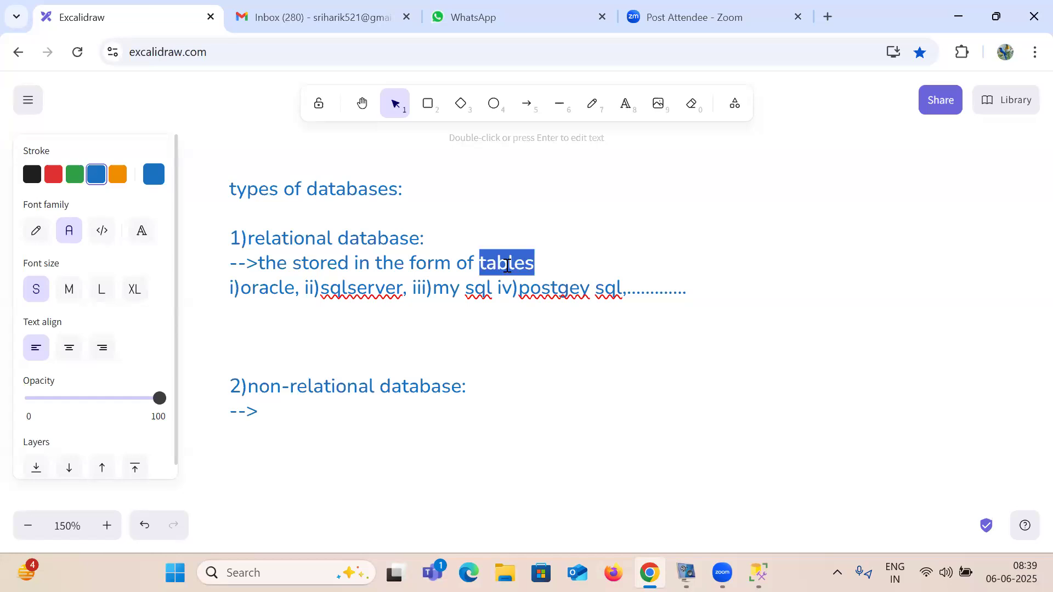
{"action": "left_click", "coordinate": [560, 273]}
{"action": "left_click", "coordinate": [251, 318]}
{"action": "type", "text": "table:"}
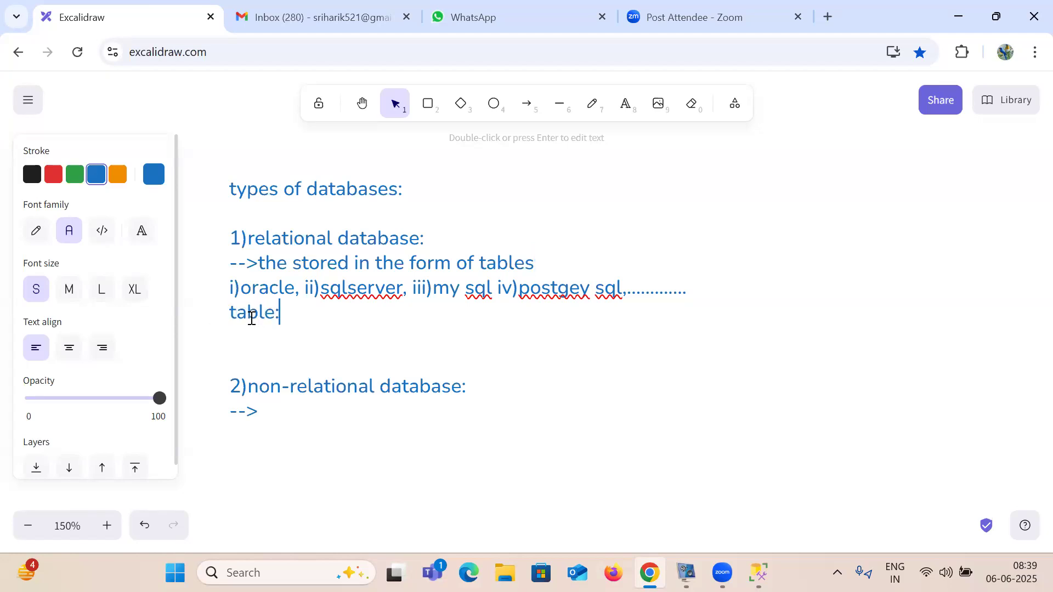
{"action": "type", "text": "co"}
{"action": "type", "text": "llection of ro"}
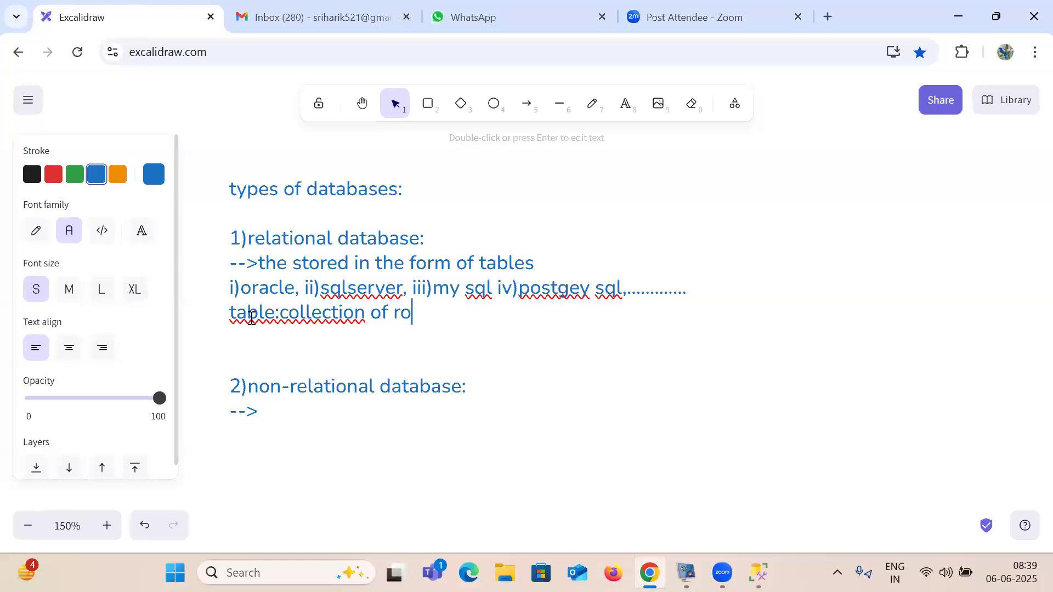
{"action": "type", "text": "ws and "}
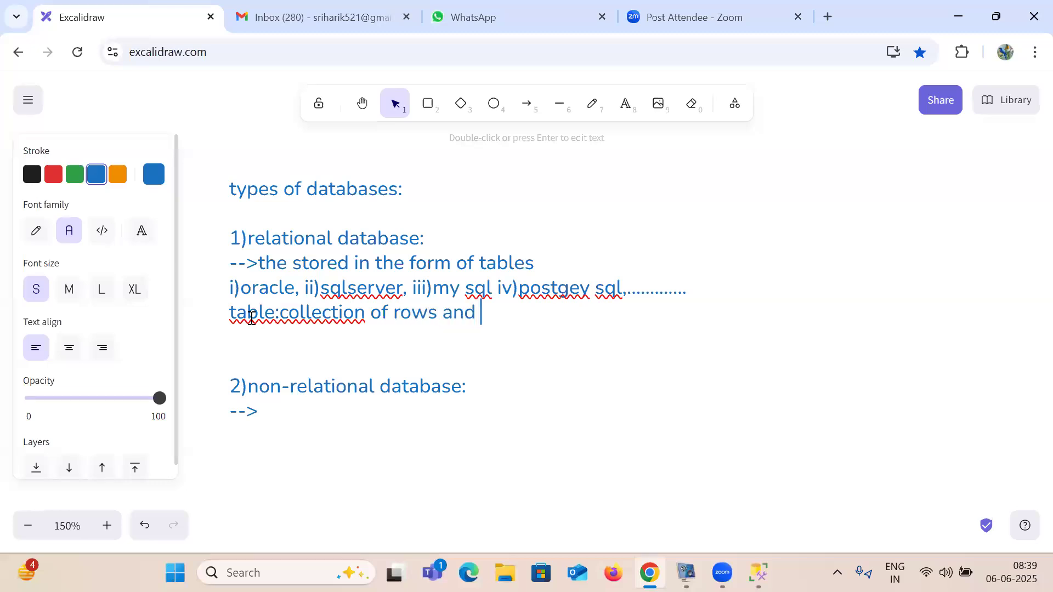
{"action": "type", "text": "columns"}
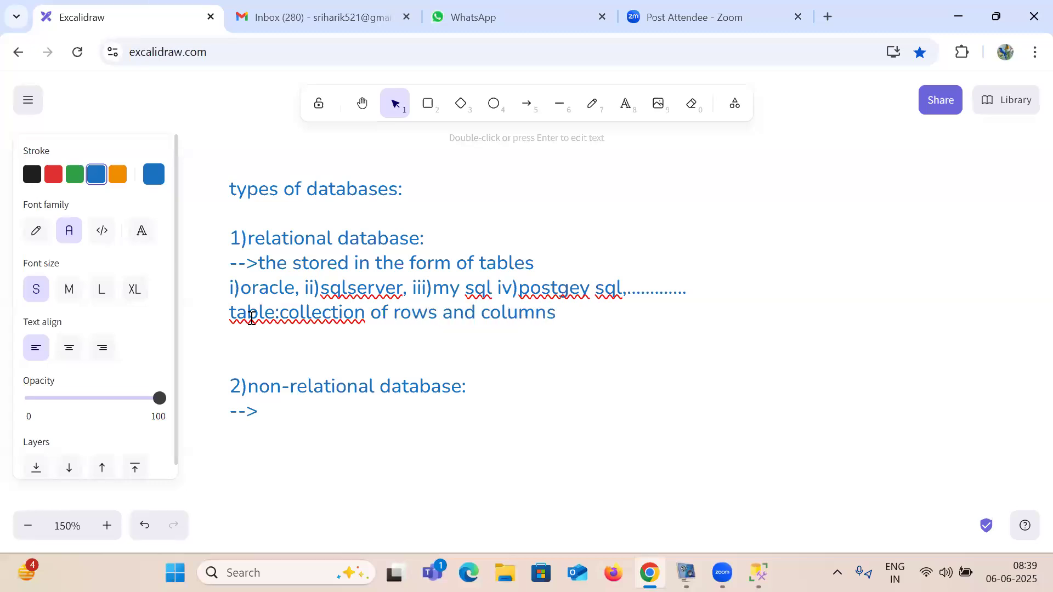
{"action": "left_click", "coordinate": [280, 317]}
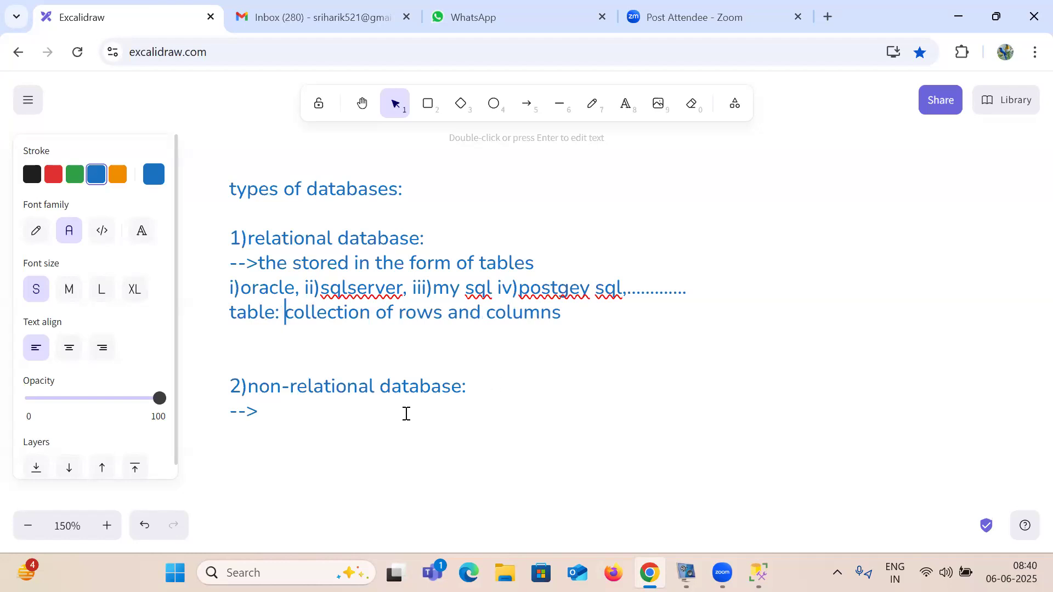
Complete the arrow line under the non-relational database item with "mongo db, casandra"
{"action": "left_click", "coordinate": [268, 410]}
{"action": "type", "text": "mongo db"}
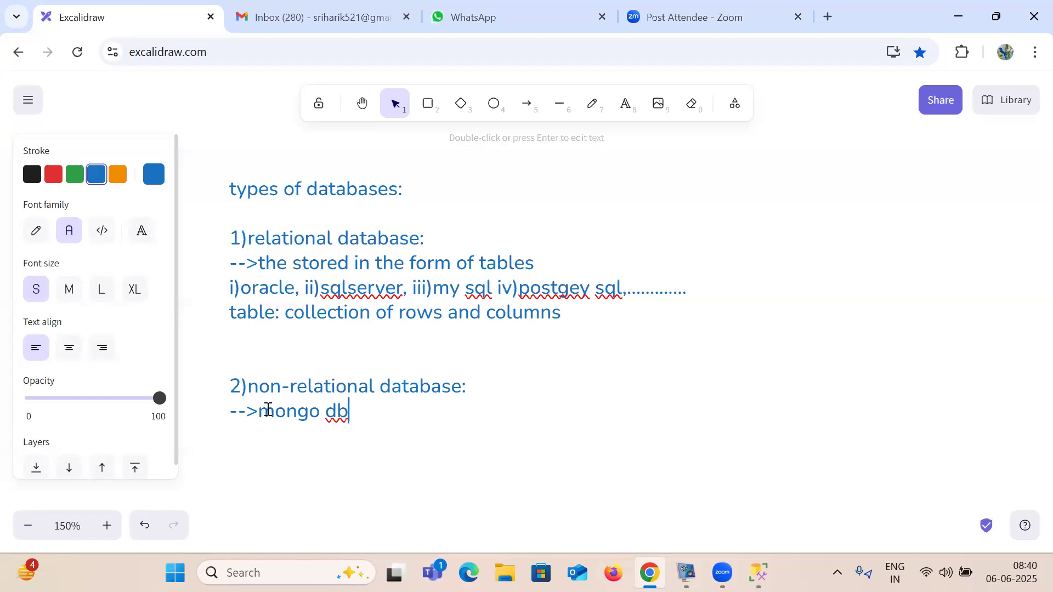
{"action": "type", "text": ", casandra"}
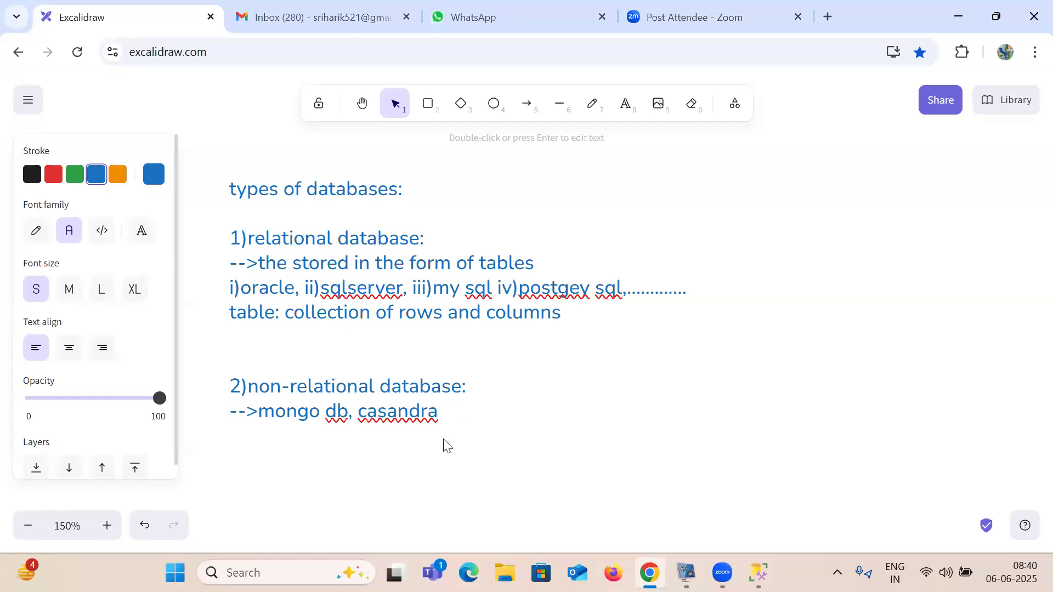
Replace the database types notes with a new text heading "MS SQLSERVER:" underlined by a dashed arrow, and highlight the heading
{"action": "left_click", "coordinate": [690, 111]}
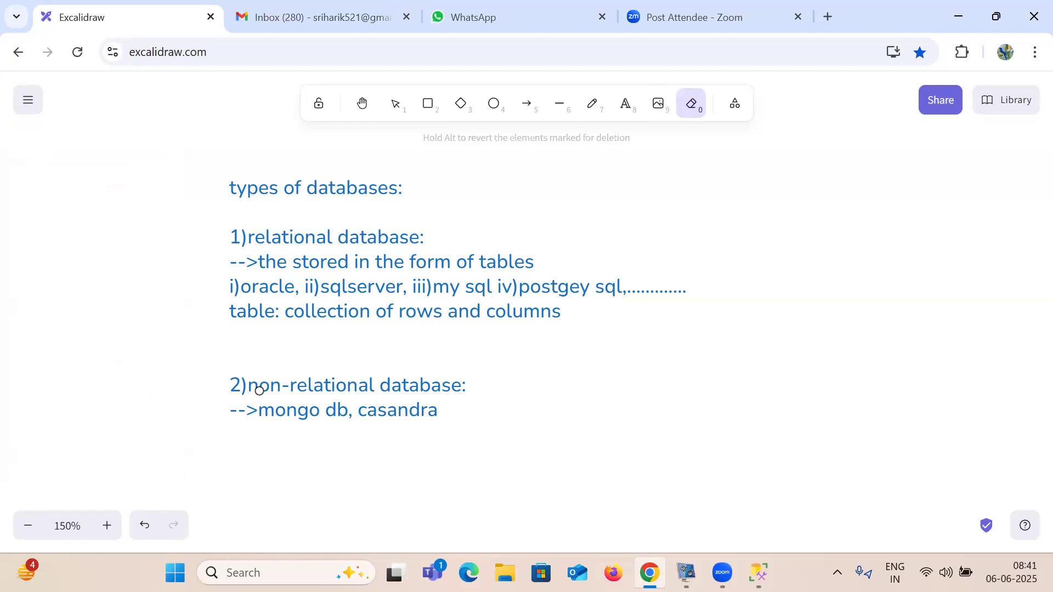
{"action": "left_click", "coordinate": [400, 389]}
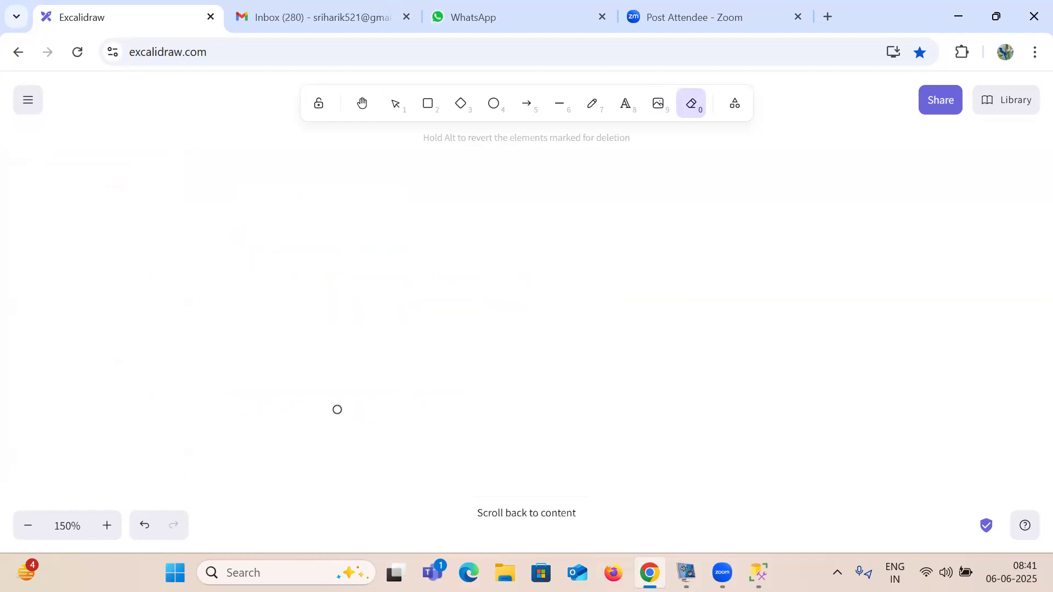
{"action": "left_click", "coordinate": [627, 110]}
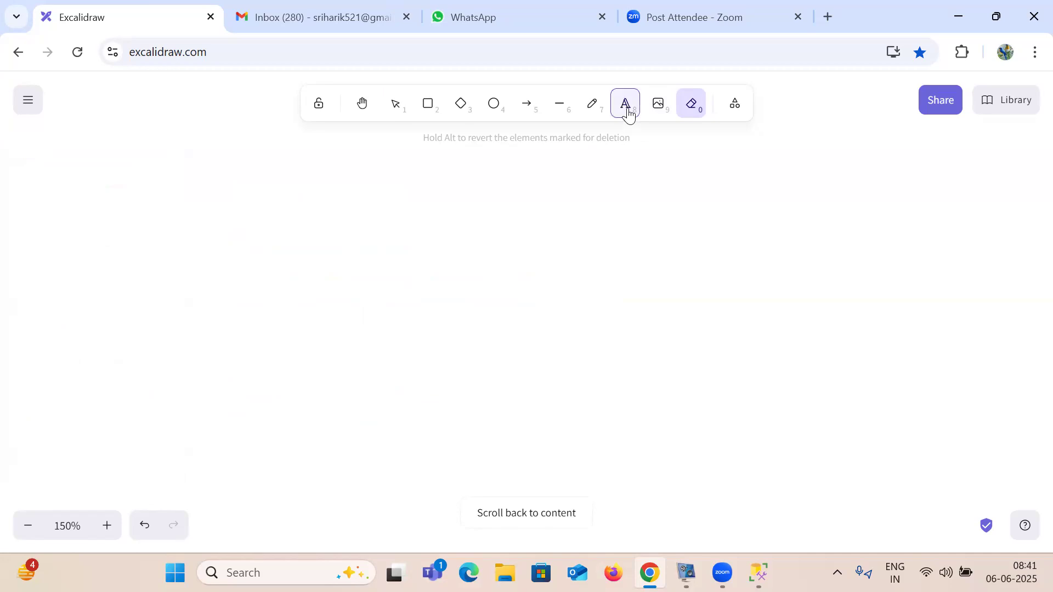
{"action": "left_click", "coordinate": [240, 174]}
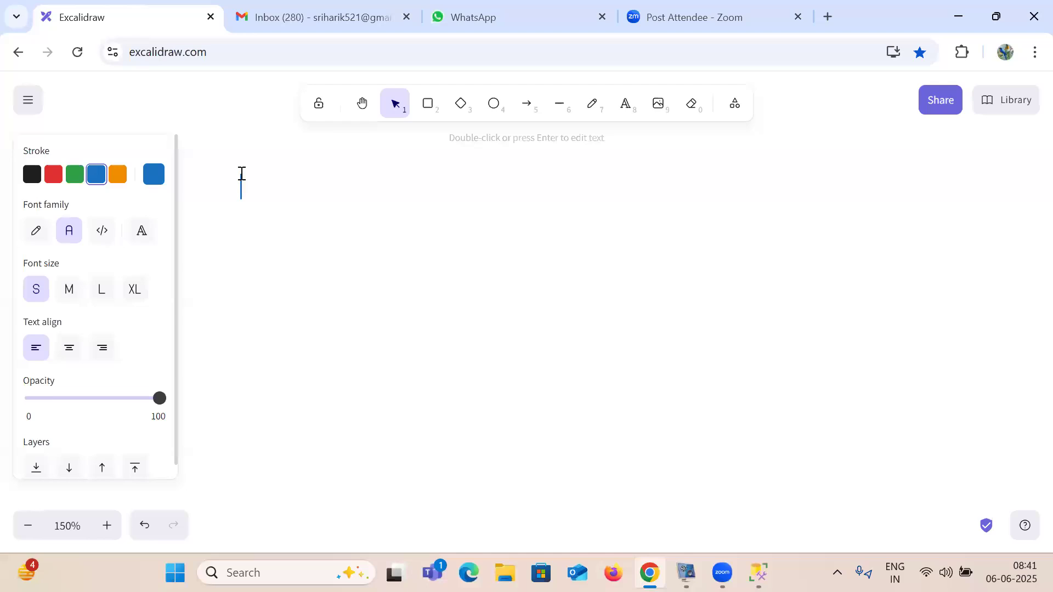
{"action": "type", "text": "MS SQLS"}
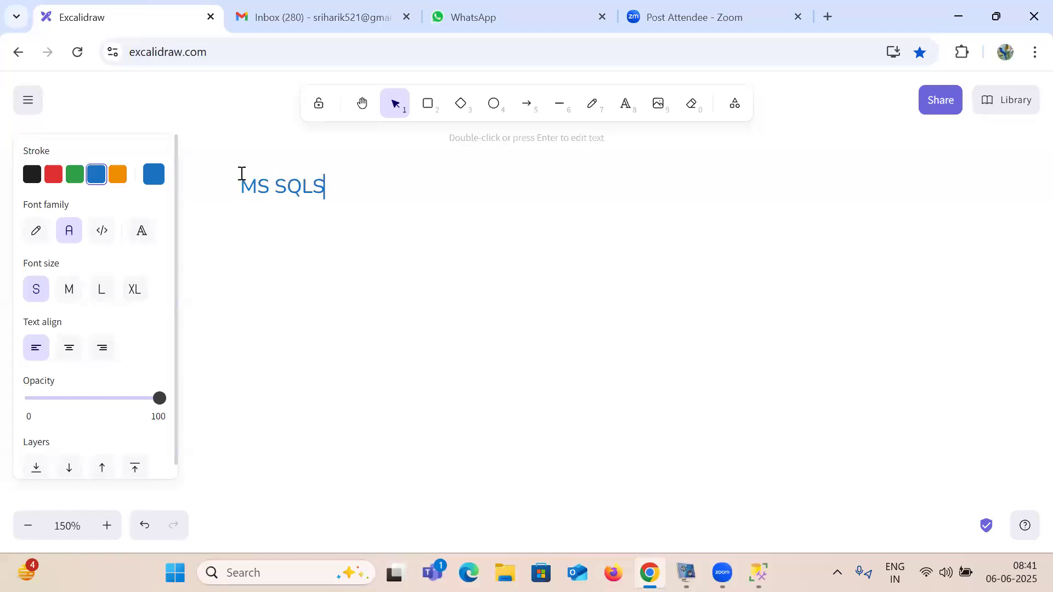
{"action": "type", "text": "ERVER:"}
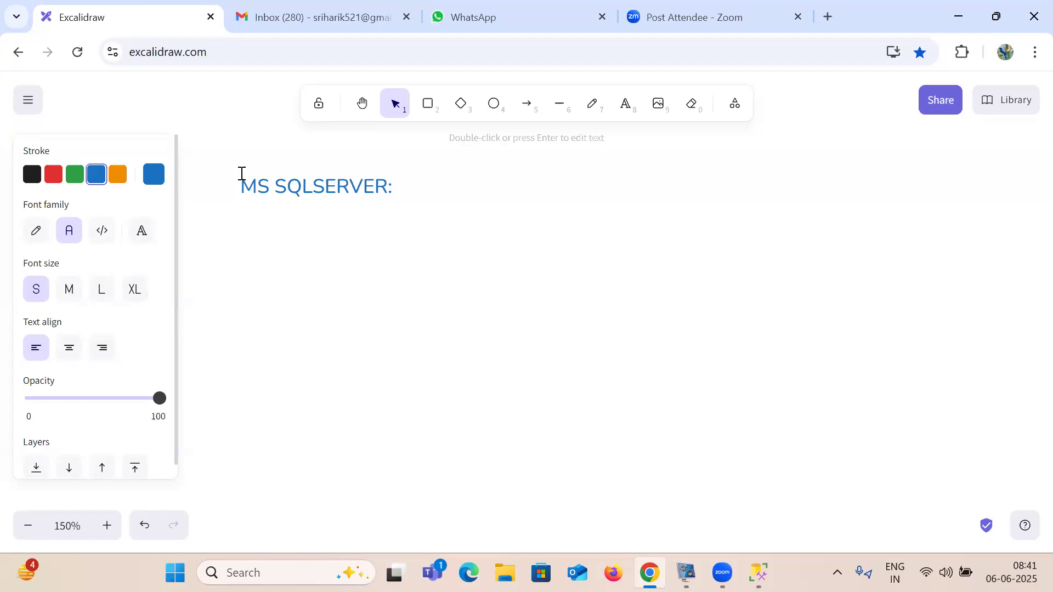
{"action": "key", "text": "Return"}
{"action": "type", "text": "----------------->"}
{"action": "left_click_drag", "start_coordinate": [241, 181], "coordinate": [393, 181]}
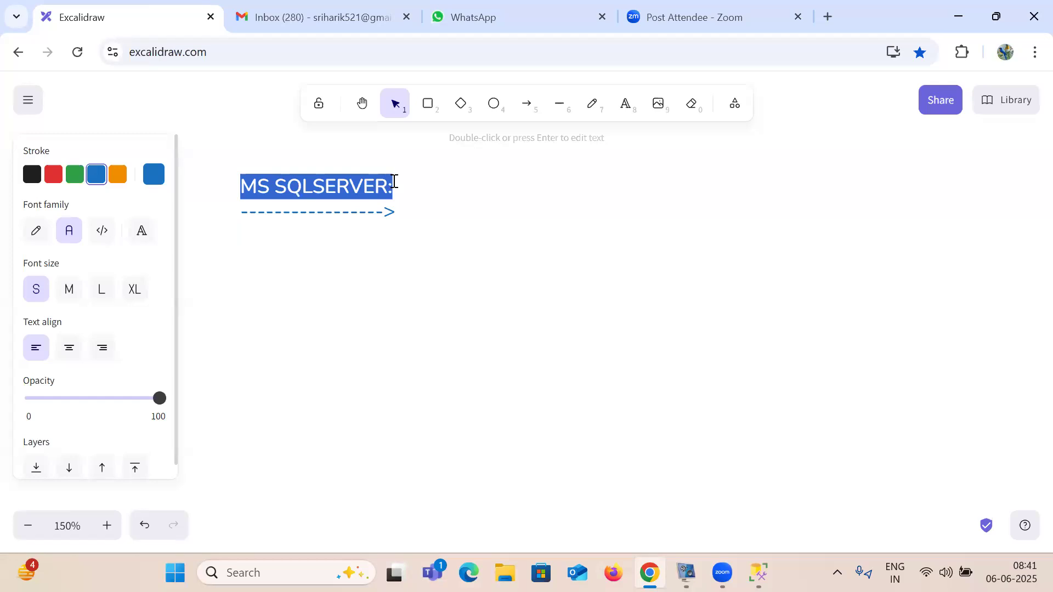
{"action": "left_click", "coordinate": [427, 203]}
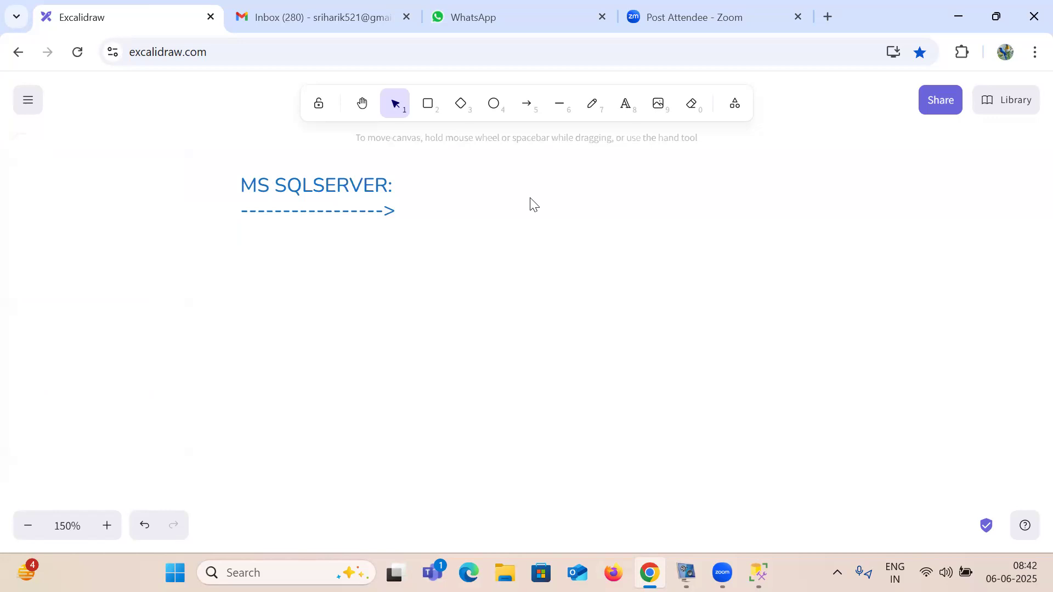
Reopen the MS SQLSERVER text and add the line "-->it is one of the relational db" below the dashed arrow
{"action": "left_click", "coordinate": [627, 107]}
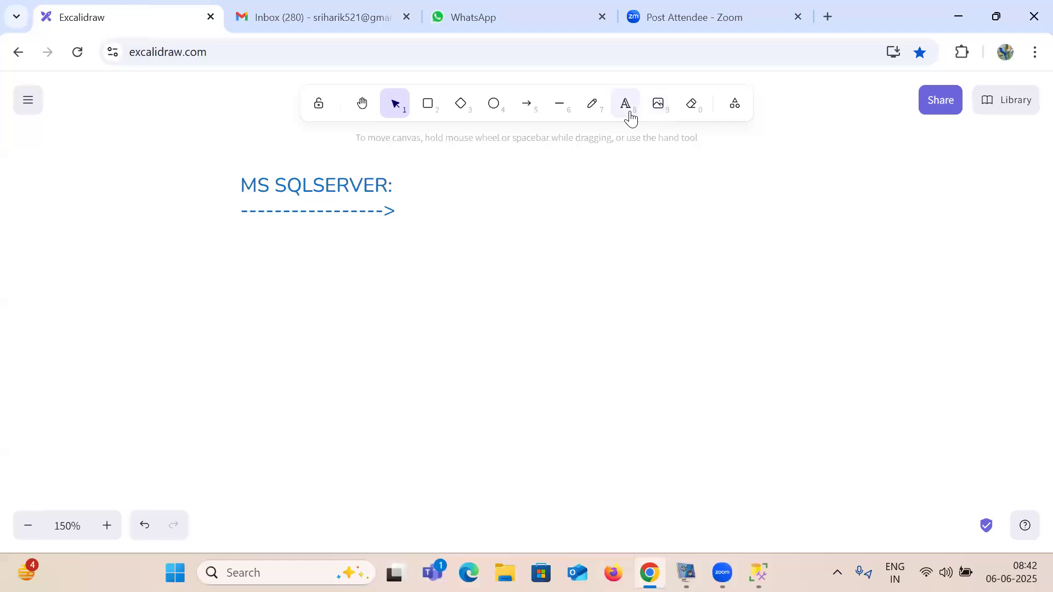
{"action": "left_click", "coordinate": [238, 235]}
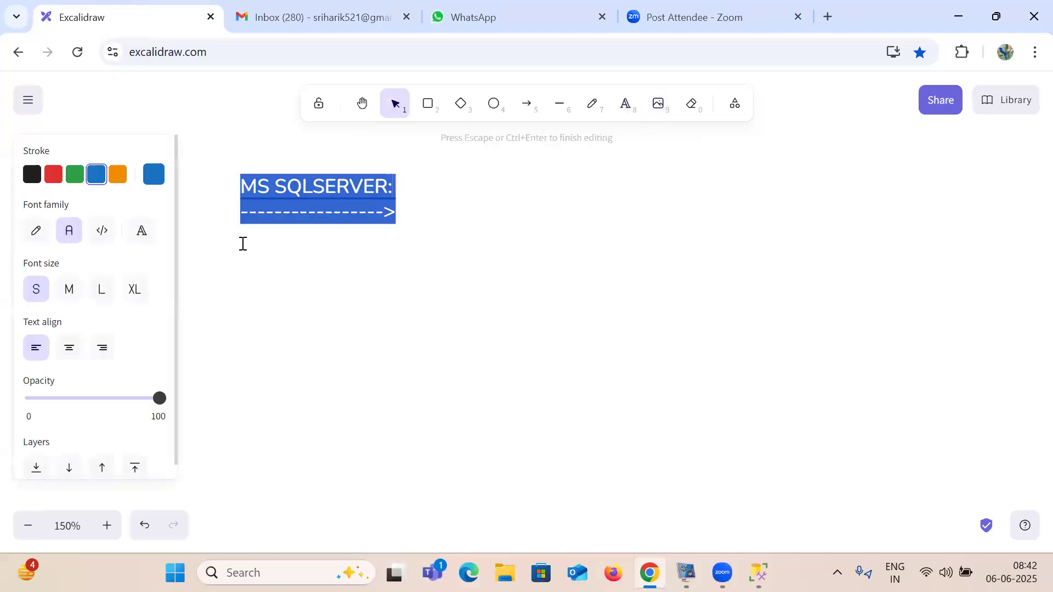
{"action": "left_click", "coordinate": [243, 244]}
{"action": "type", "text": "-->"}
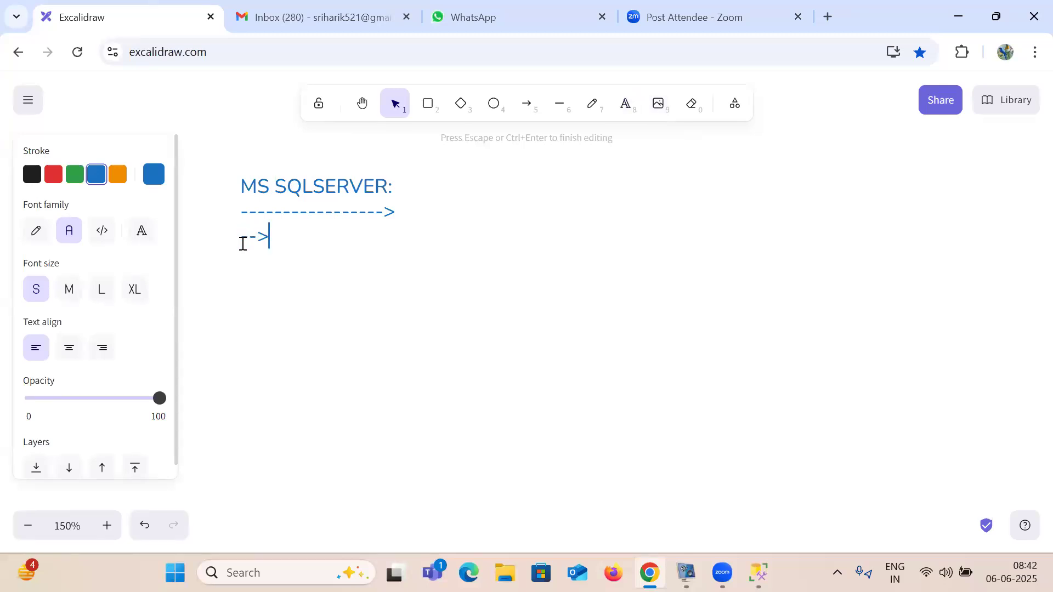
{"action": "type", "text": "it is one of the re"}
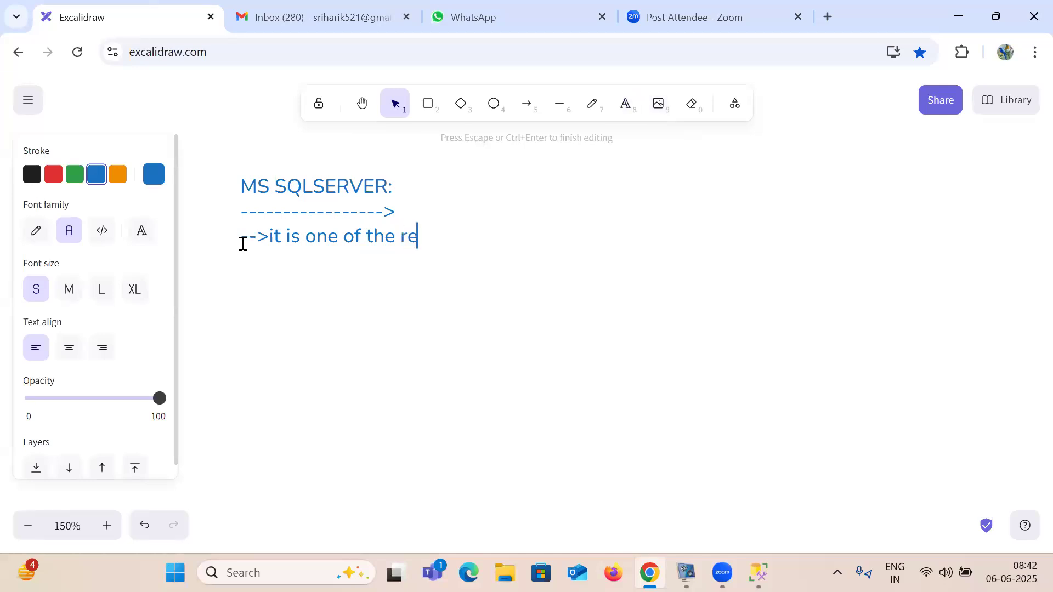
{"action": "type", "text": "lational db"}
Add the lines "-->it is microsoft product" and "-->1987" to the MS SQLSERVER notes, followed by a new empty line
{"action": "key", "text": "Return"}
{"action": "type", "text": "--"}
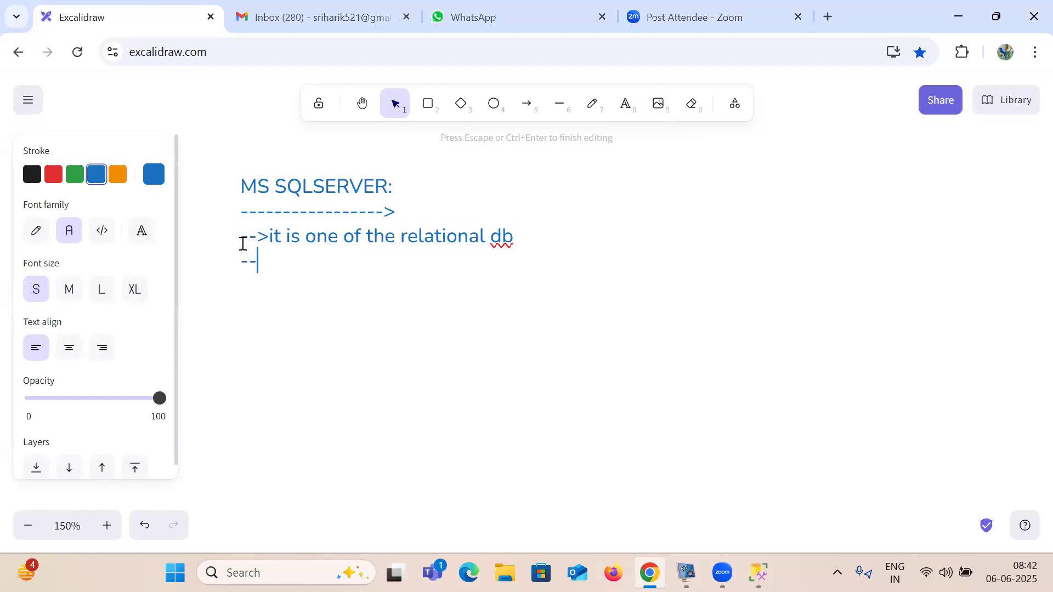
{"action": "type", "text": ">it is micros"}
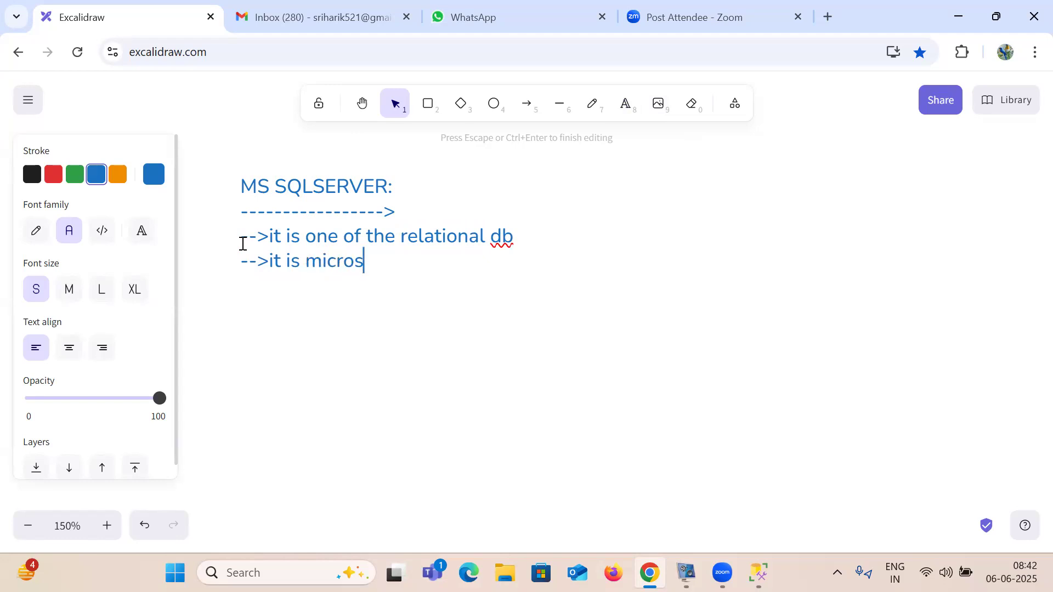
{"action": "type", "text": "oft p"}
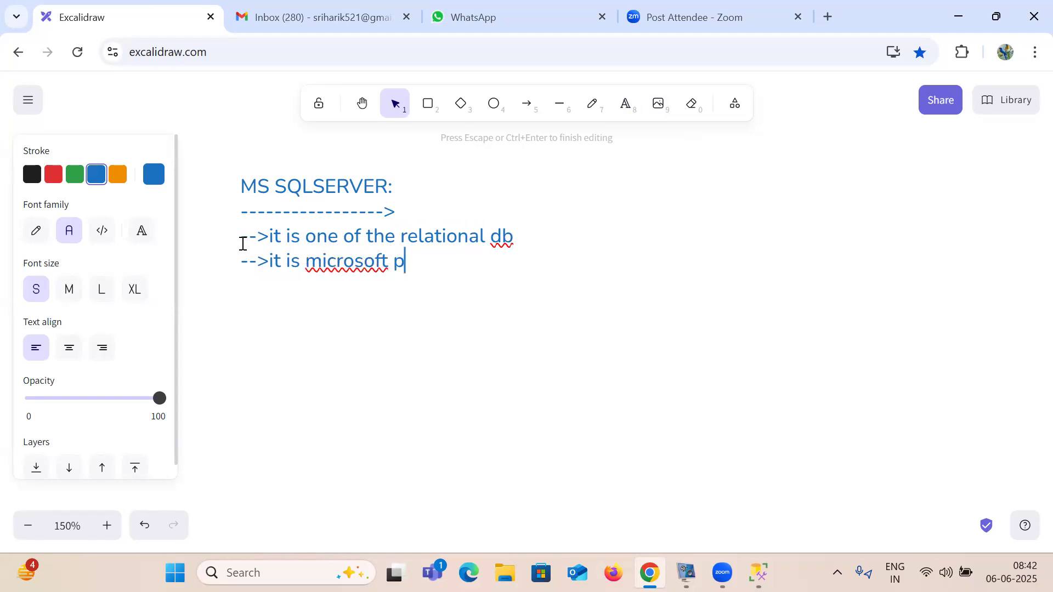
{"action": "type", "text": "roduct"}
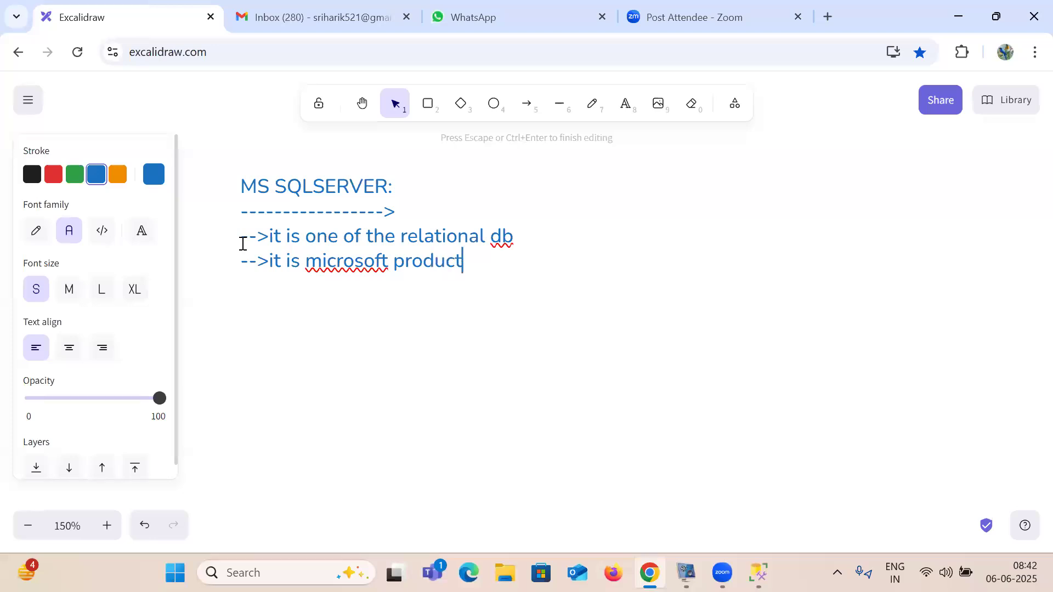
{"action": "key", "text": "Return"}
{"action": "type", "text": "-->1987"}
{"action": "key", "text": "Return"}
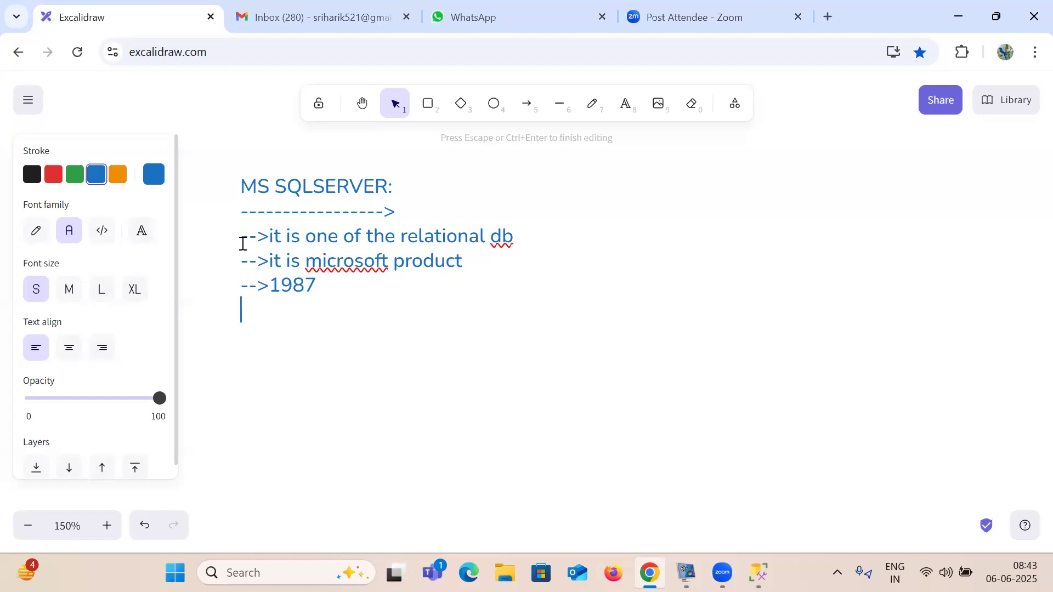
Add the line "-->it is platform dependent" to the MS SQLSERVER notes and highlight the word "dependent"
{"action": "type", "text": "-->it is plat"}
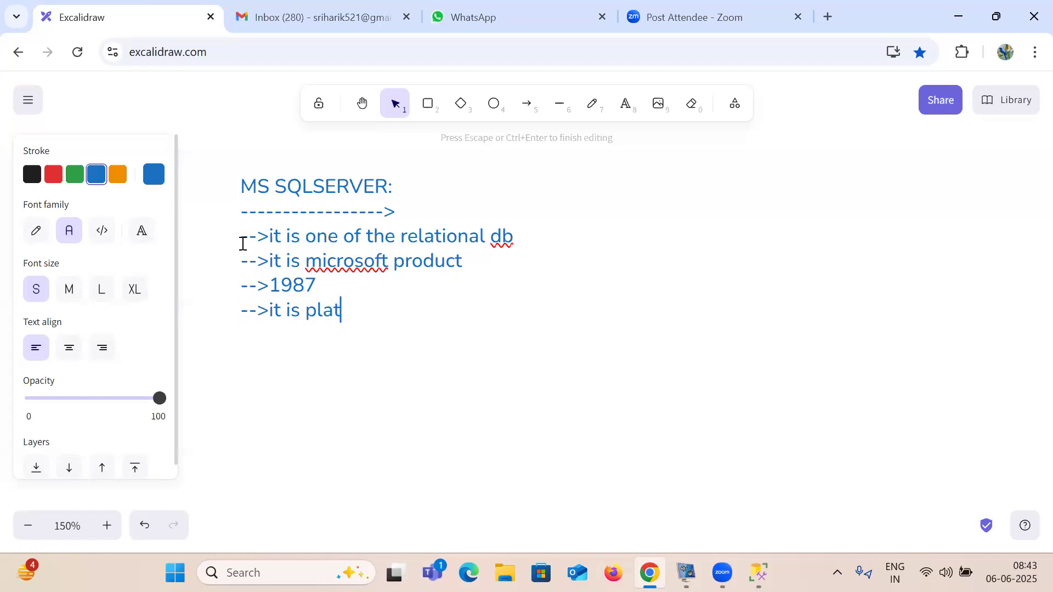
{"action": "type", "text": "form dependent"}
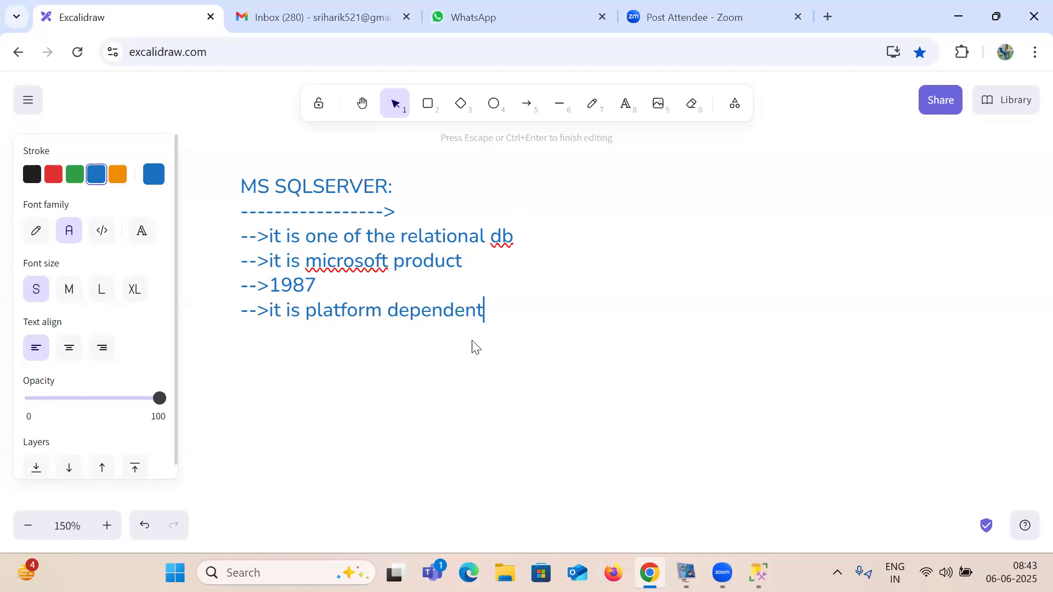
{"action": "double_click", "coordinate": [458, 314]}
{"action": "left_click", "coordinate": [497, 313]}
{"action": "double_click", "coordinate": [468, 313]}
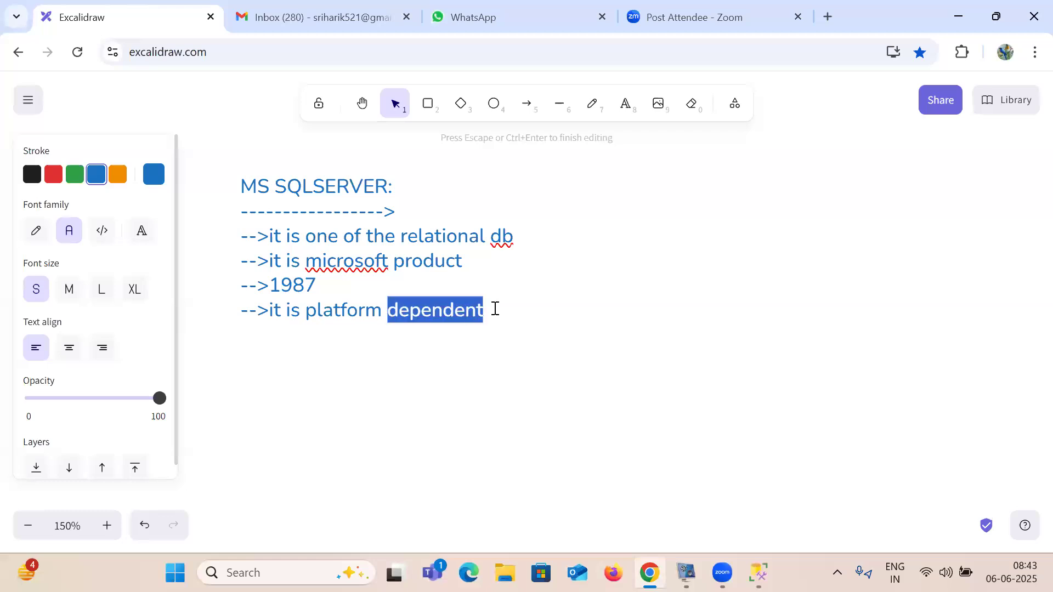
{"action": "left_click", "coordinate": [495, 309]}
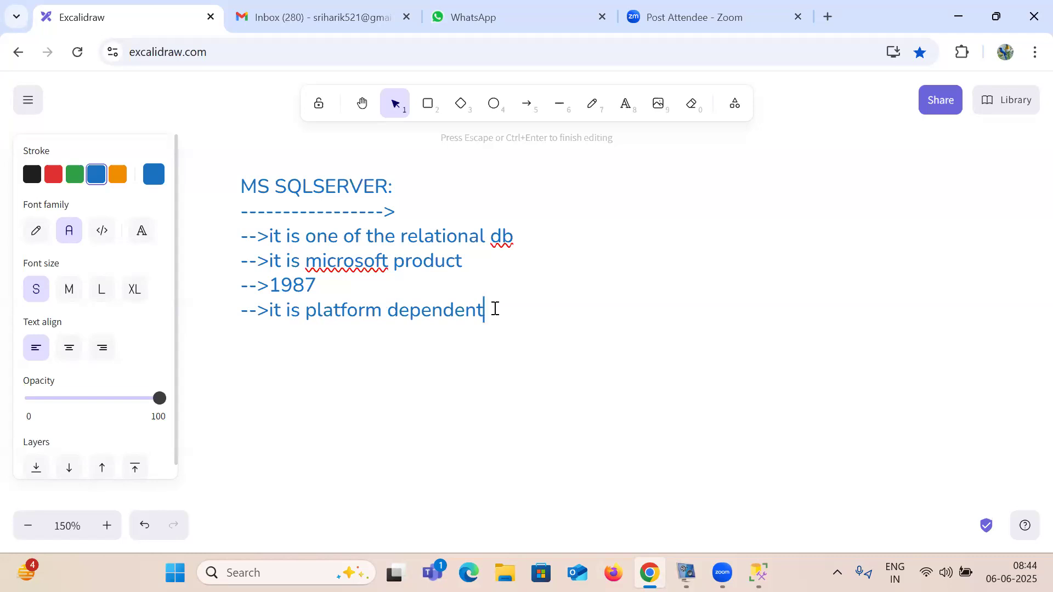
Add the line "-->before-2014" after a blank line in the notes and highlight the year
{"action": "key", "text": "Return"}
{"action": "type", "text": "-->before"}
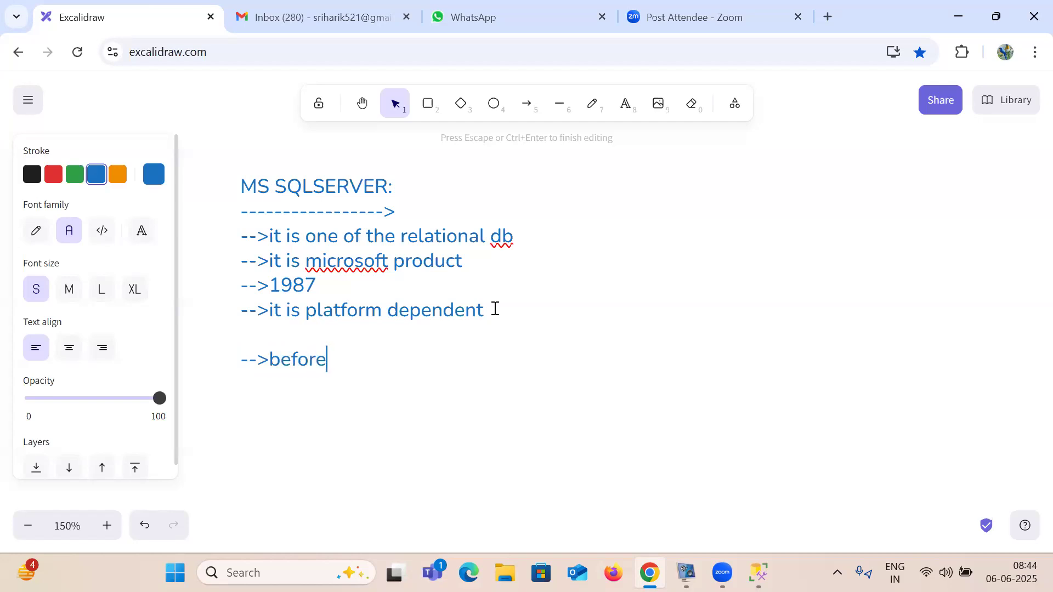
{"action": "type", "text": "-2014"}
{"action": "double_click", "coordinate": [354, 359]}
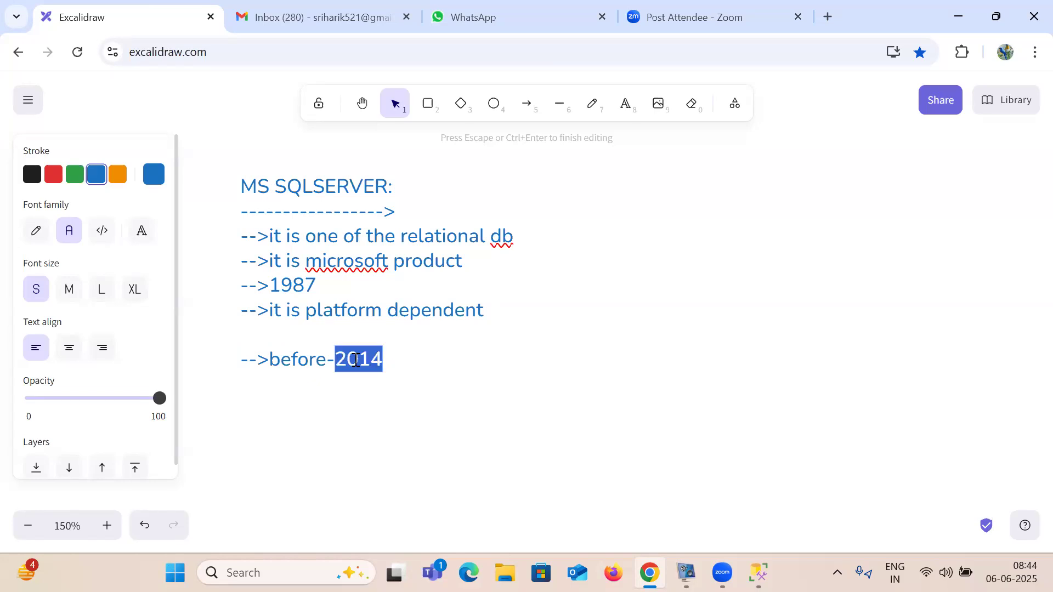
{"action": "left_click", "coordinate": [399, 364]}
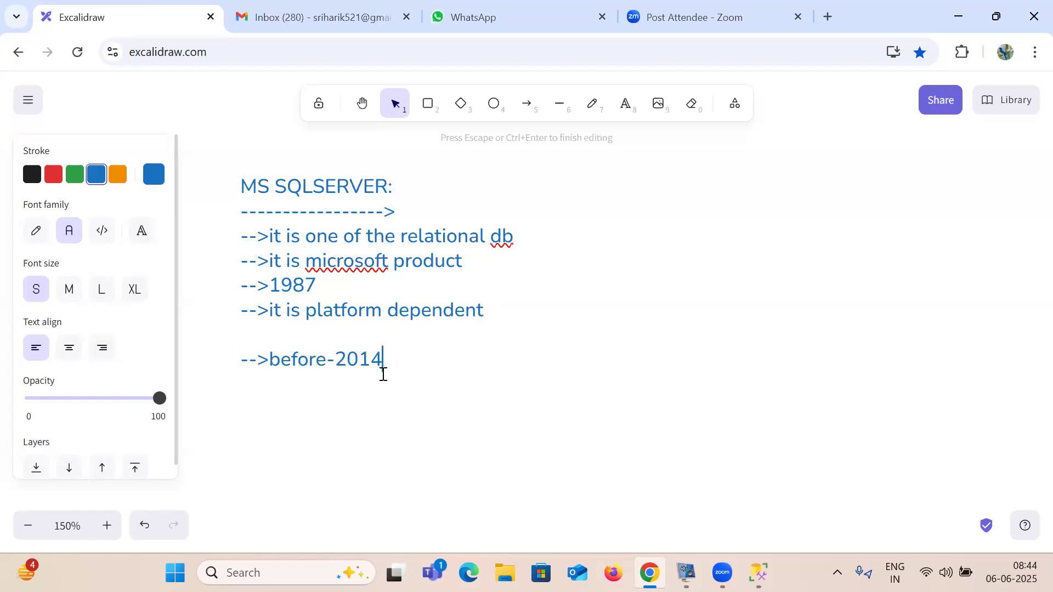
Add the line "-->windows" below the before-2014 line, and highlight "SQLSERVER" in the heading and "windows"
{"action": "key", "text": "Return"}
{"action": "type", "text": "-->windows"}
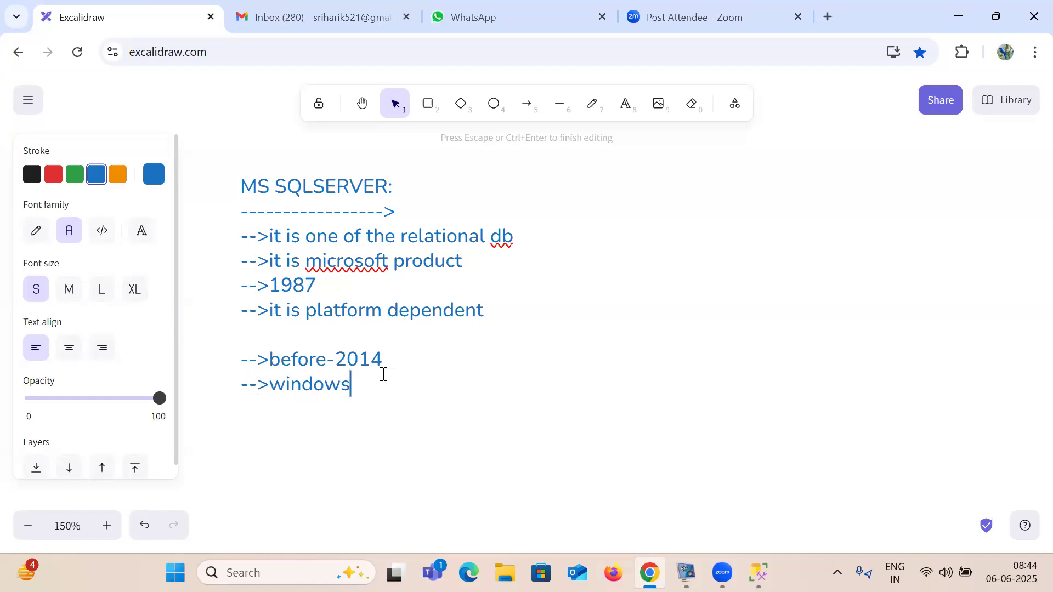
{"action": "double_click", "coordinate": [355, 186]}
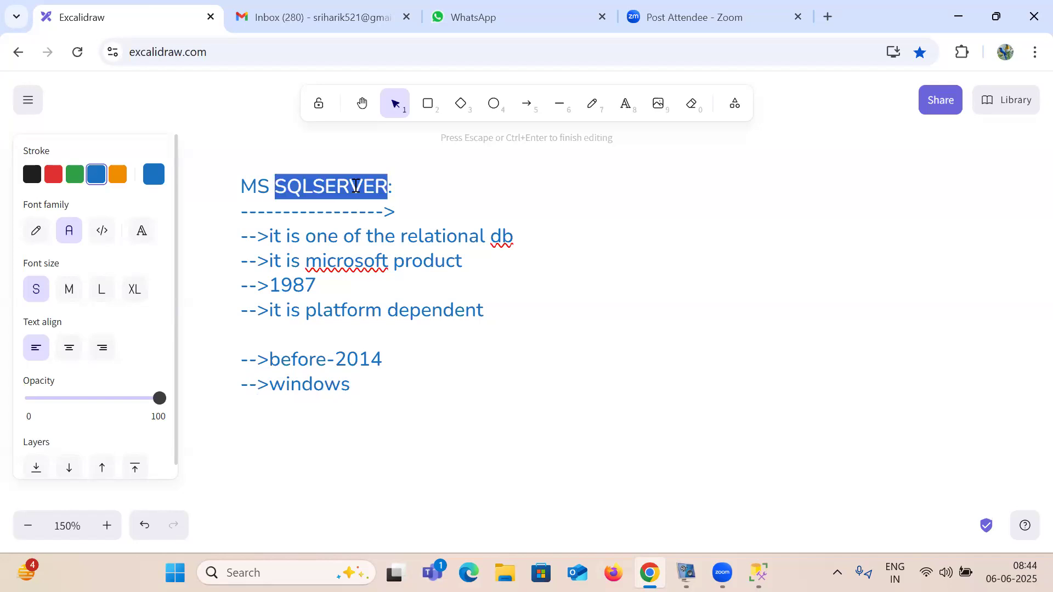
{"action": "double_click", "coordinate": [323, 384]}
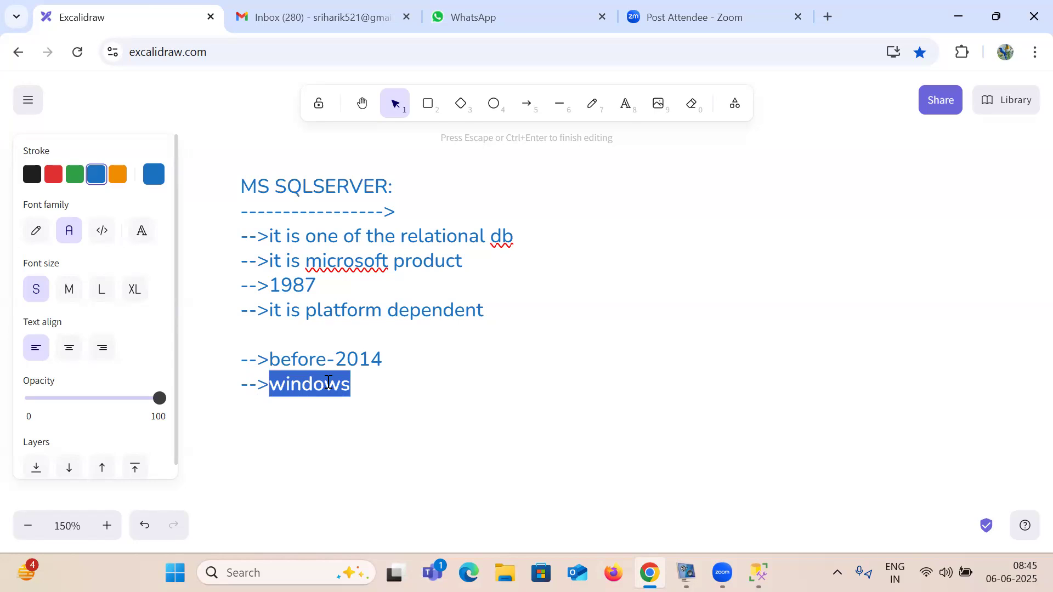
{"action": "left_click", "coordinate": [383, 384]}
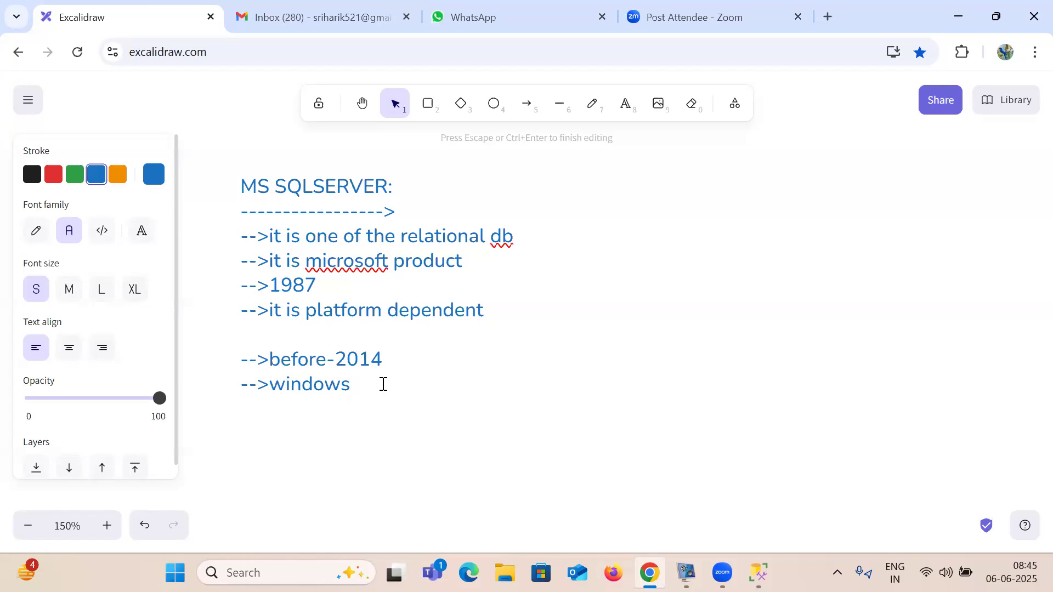
Add the line "-->linux" and, after a blank line, the subheading "version:" followed by a new line
{"action": "key", "text": "Return"}
{"action": "type", "text": "-->linux"}
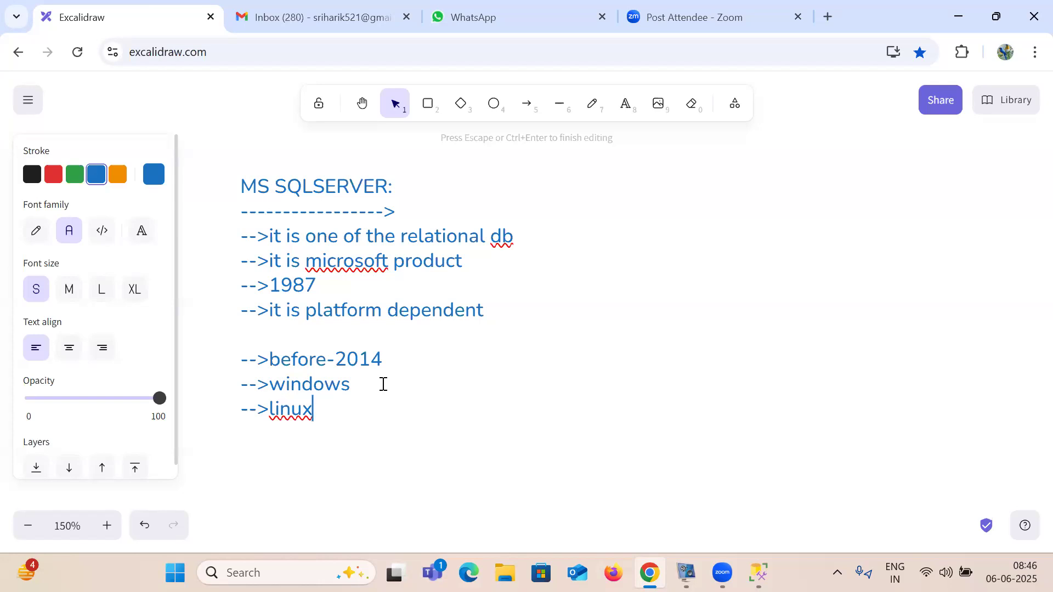
{"action": "key", "text": "Return"}
{"action": "key", "text": "Return"}
{"action": "type", "text": "version:"}
{"action": "key", "text": "Return"}
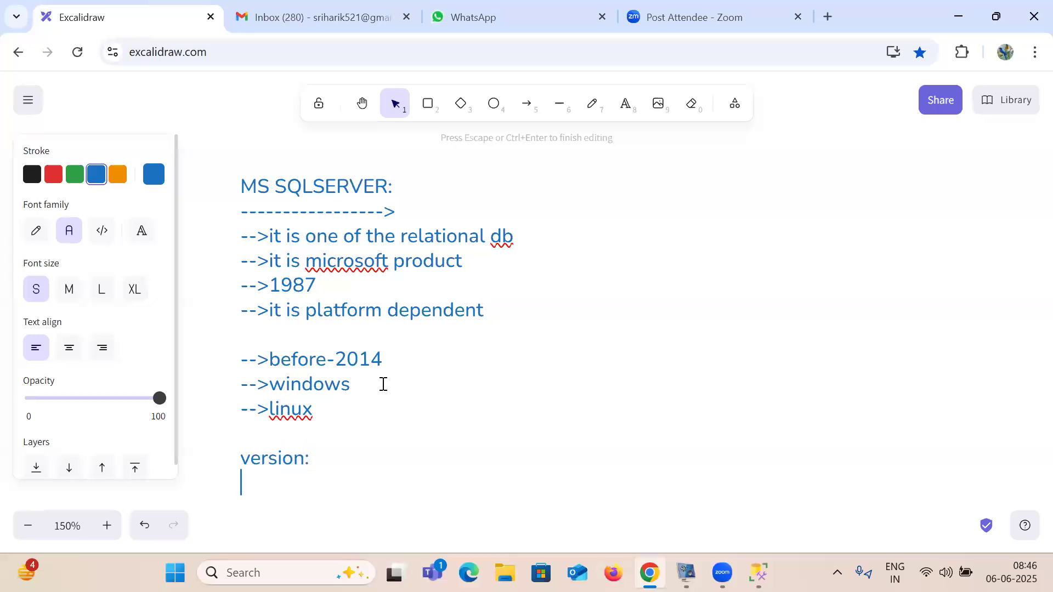
List the versions 2005, 2008, 2012 and 2014 on separate lines under the "version:" subheading
{"action": "type", "text": "005"}
{"action": "key", "text": "Return"}
{"action": "type", "text": "2008"}
{"action": "key", "text": "Return"}
{"action": "type", "text": "2012"}
{"action": "key", "text": "Return"}
{"action": "type", "text": "2014"}
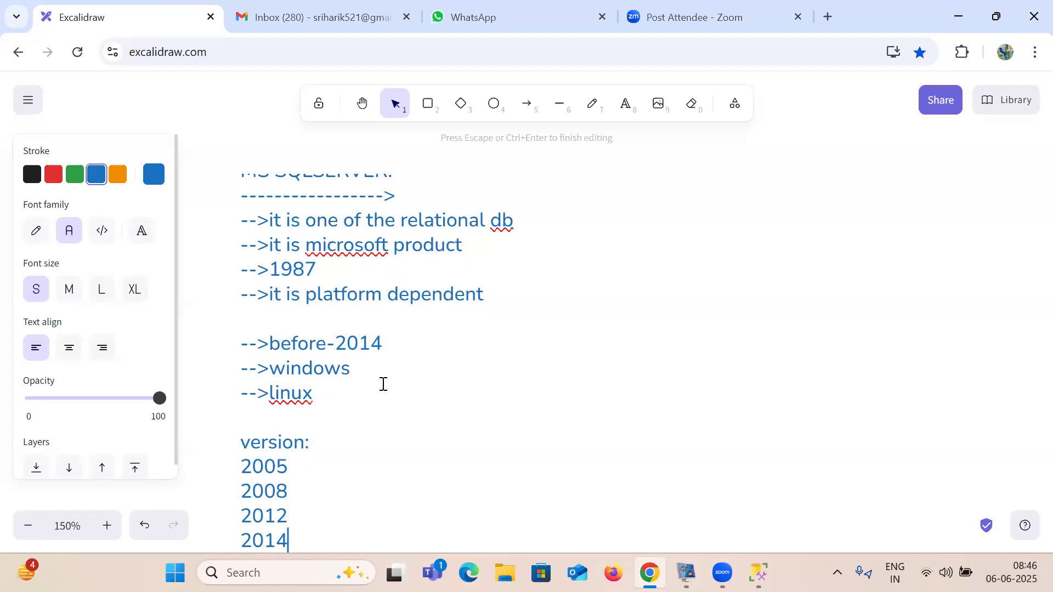
Continue the version list with 2016, 2017, 2019 and 2022 on separate lines, and highlight 2022
{"action": "key", "text": "Return"}
{"action": "type", "text": "2016"}
{"action": "key", "text": "Return"}
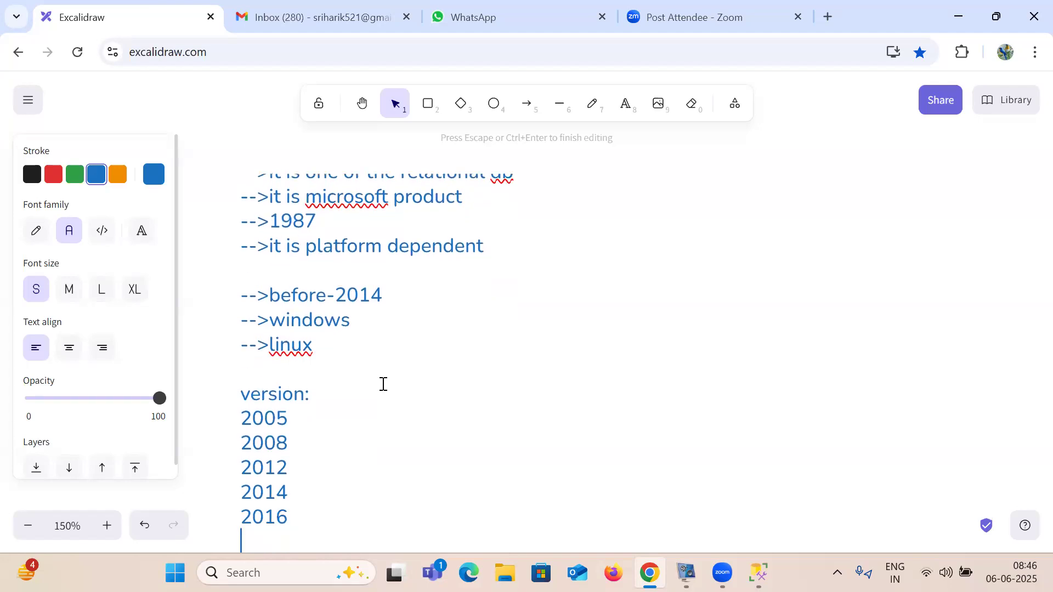
{"action": "type", "text": "2017"}
{"action": "key", "text": "Return"}
{"action": "type", "text": "2019"}
{"action": "key", "text": "Return"}
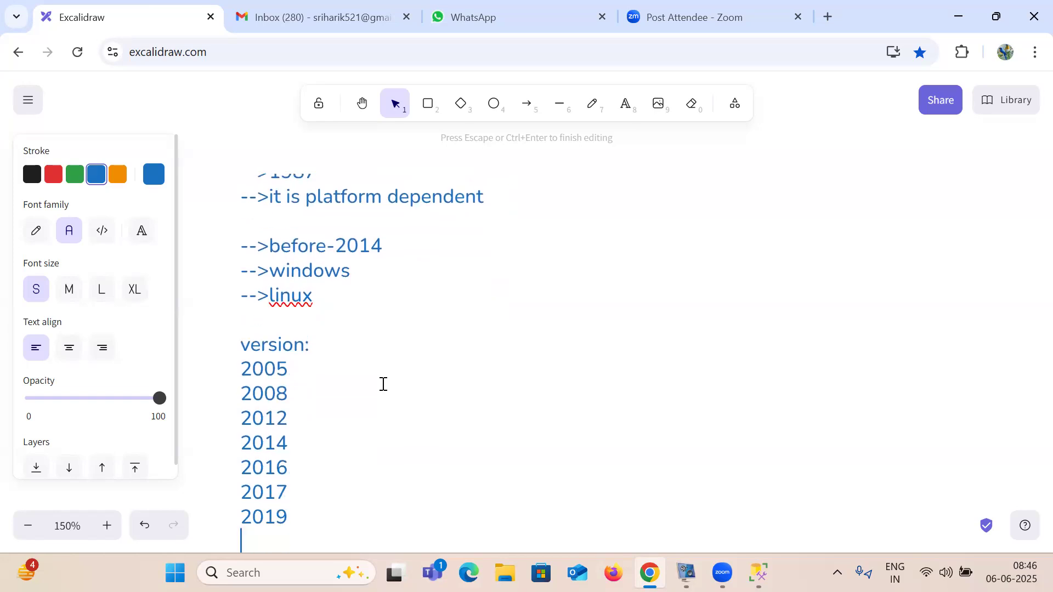
{"action": "type", "text": "2022"}
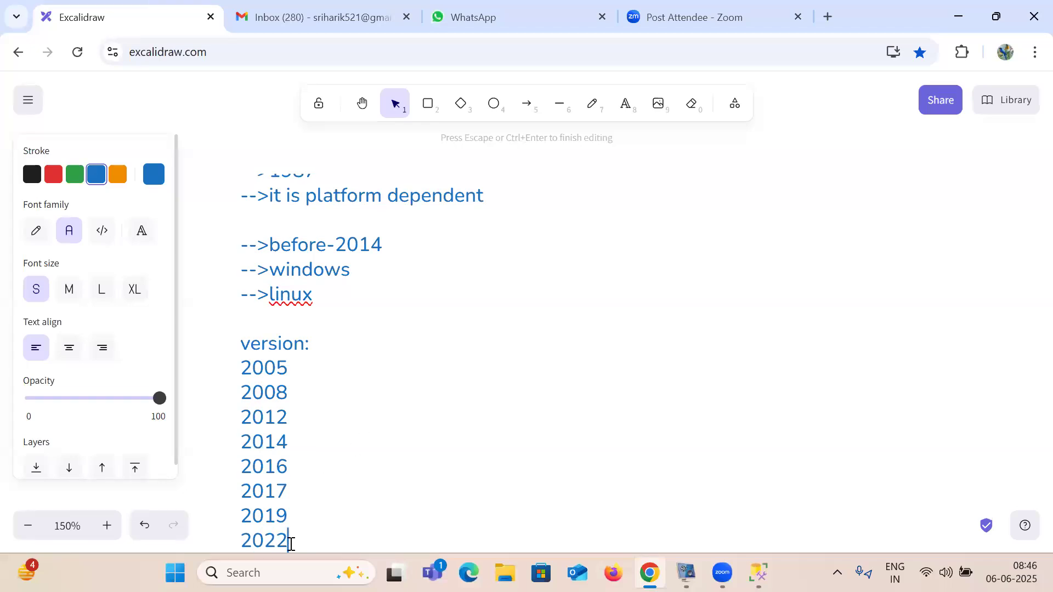
{"action": "double_click", "coordinate": [247, 539]}
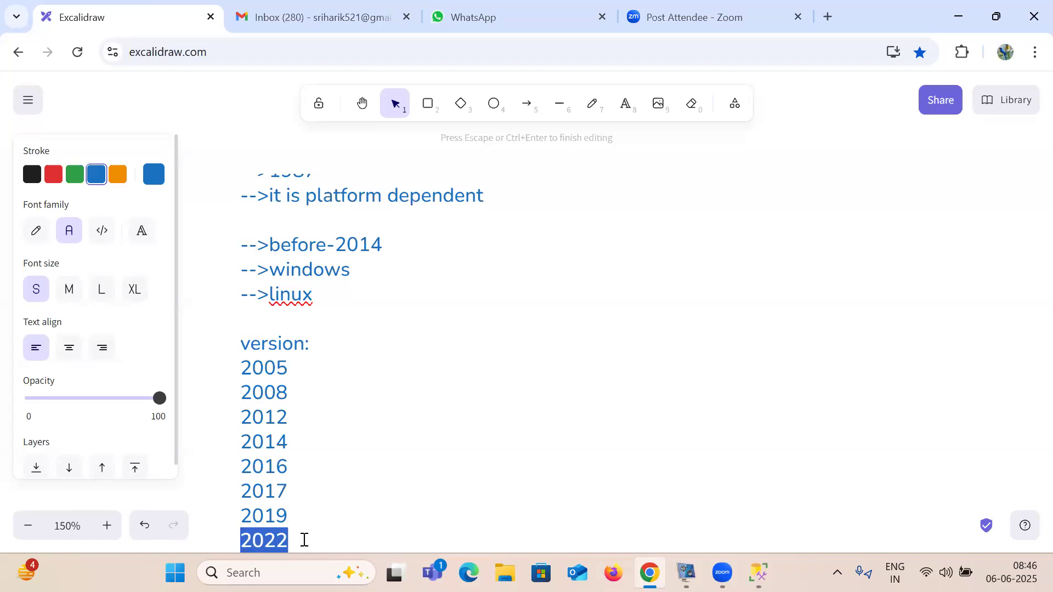
{"action": "left_click", "coordinate": [304, 540]}
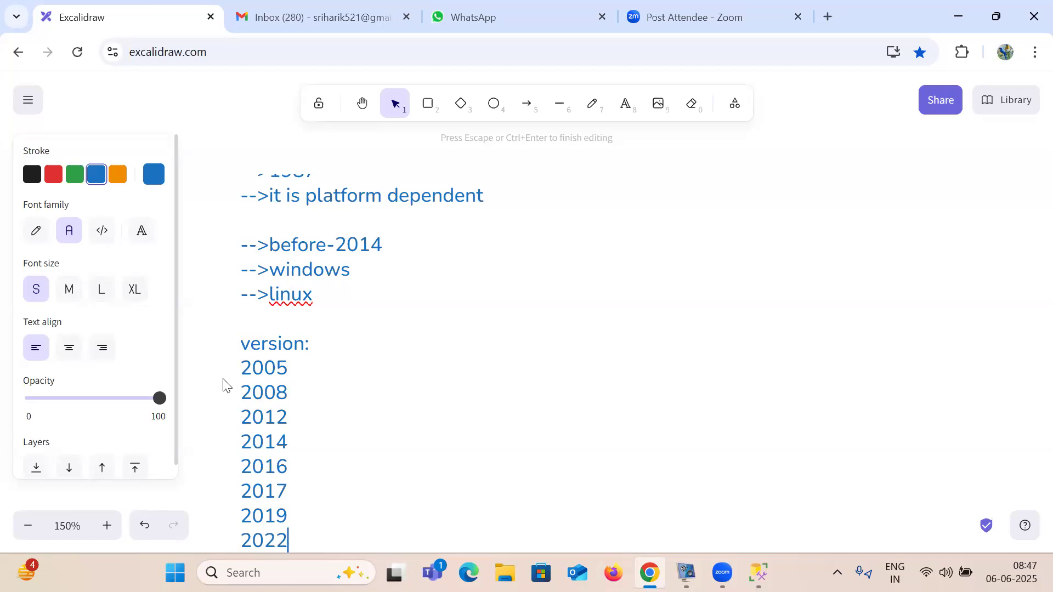
Highlight the versions 2005 to 2012, the versions 2014 to 2022, and the pair 2005 and 2008 in the list
{"action": "left_click_drag", "start_coordinate": [241, 368], "coordinate": [295, 412]}
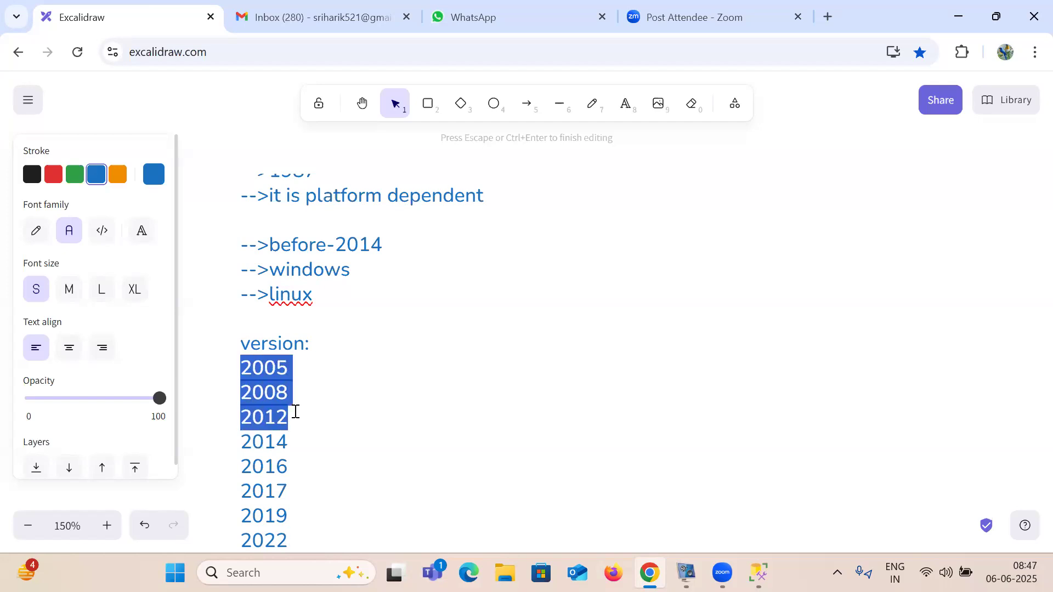
{"action": "left_click", "coordinate": [295, 412]}
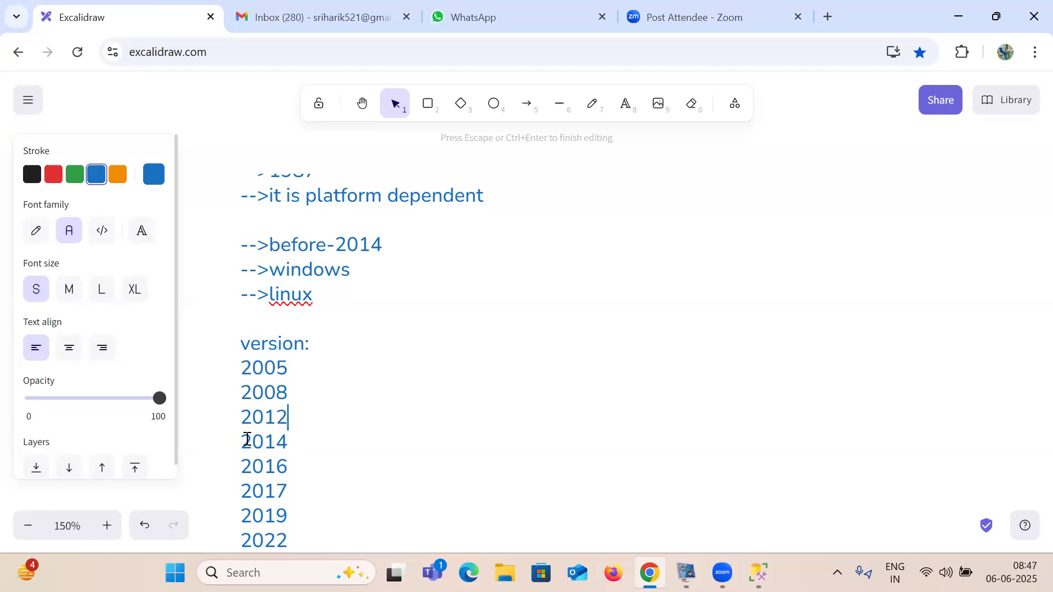
{"action": "left_click_drag", "start_coordinate": [246, 439], "coordinate": [290, 538]}
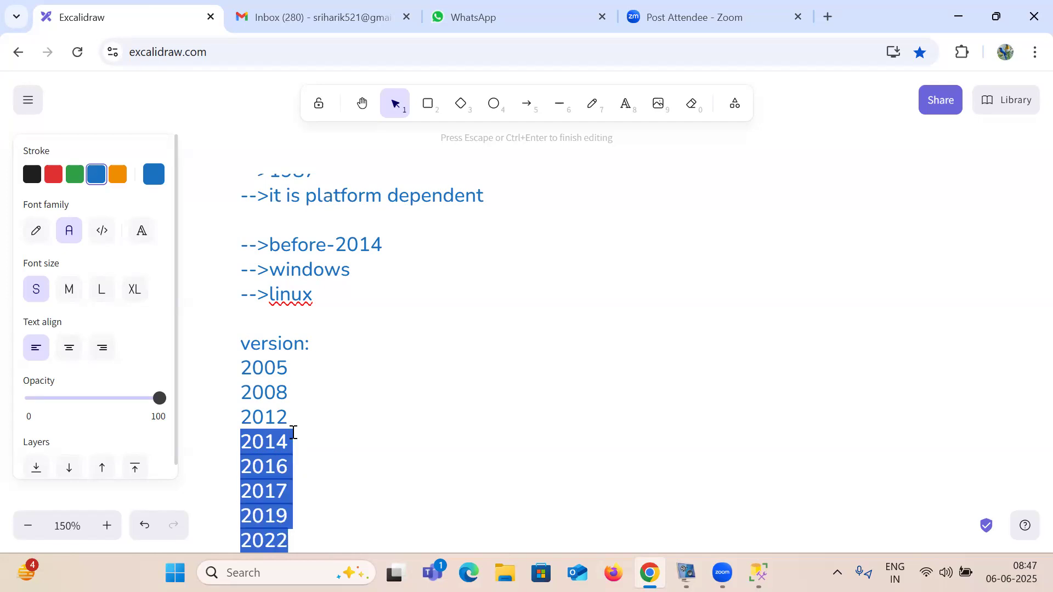
{"action": "left_click", "coordinate": [292, 416]}
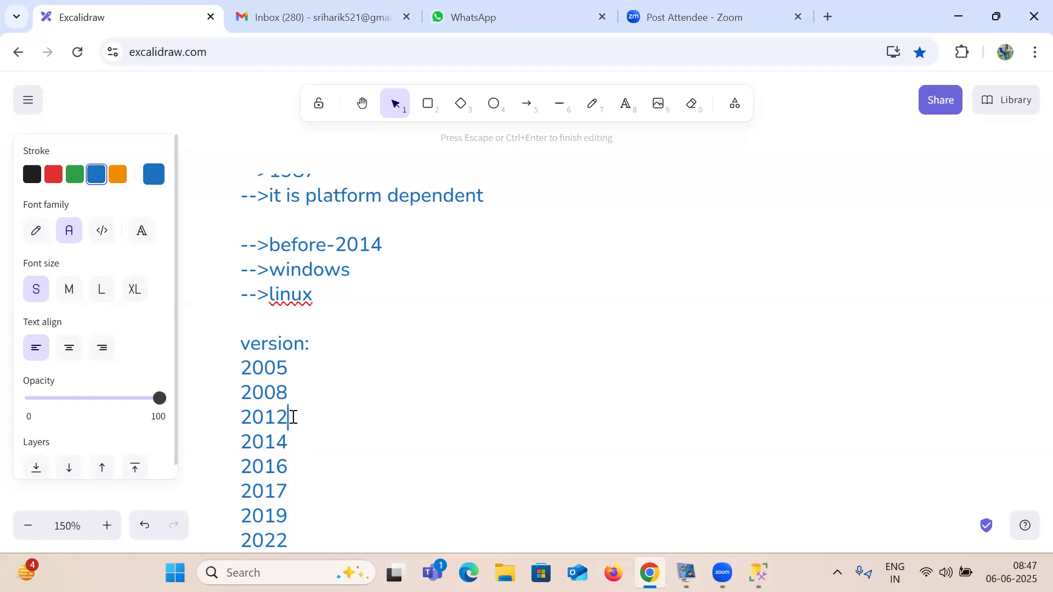
{"action": "left_click_drag", "start_coordinate": [292, 417], "coordinate": [244, 369]}
{"action": "left_click", "coordinate": [311, 396]}
{"action": "left_click_drag", "start_coordinate": [293, 393], "coordinate": [242, 371]}
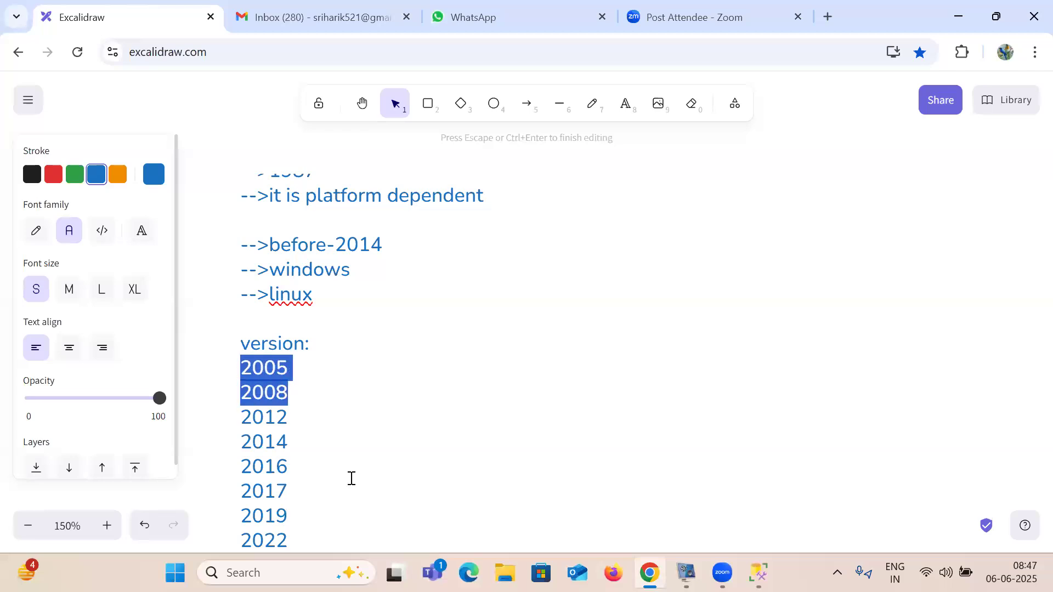
{"action": "left_click", "coordinate": [351, 475]}
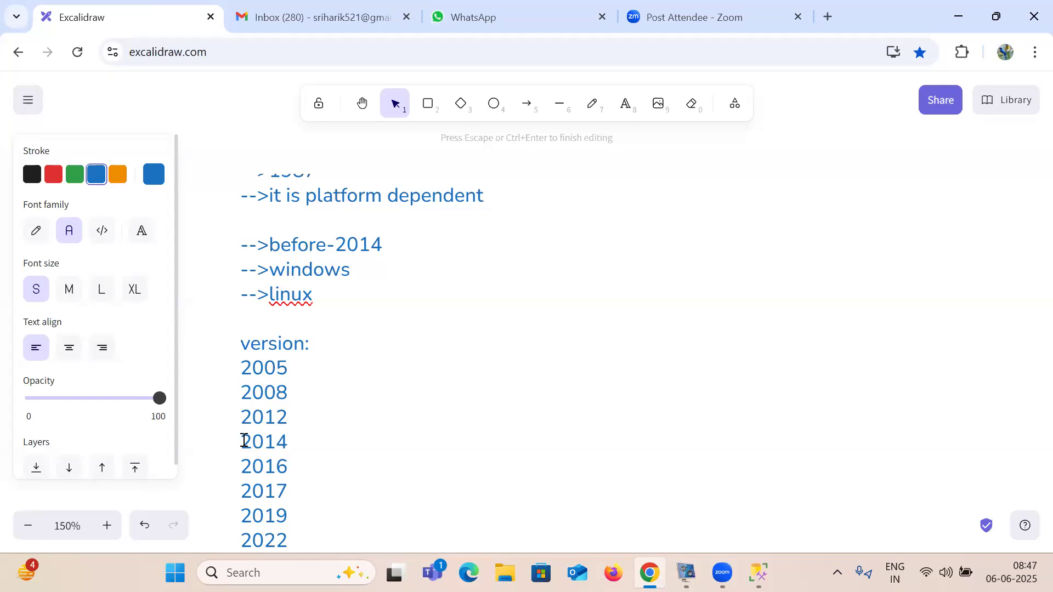
Highlight the versions 2014 to 2022 again and 2012 alone, and finish editing the MS SQLSERVER text
{"action": "left_click_drag", "start_coordinate": [251, 442], "coordinate": [289, 534]}
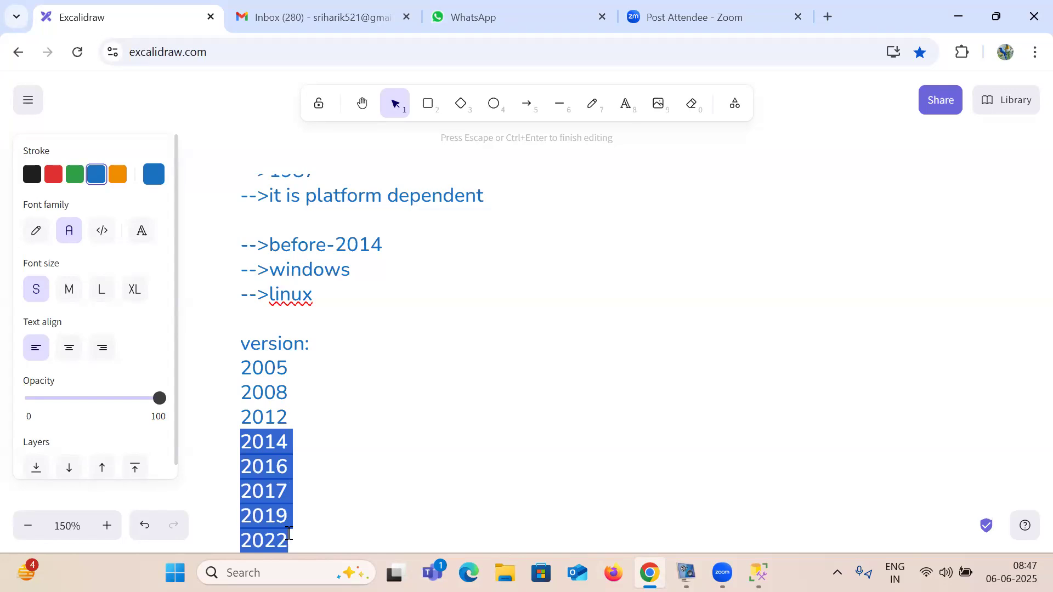
{"action": "left_click", "coordinate": [316, 448]}
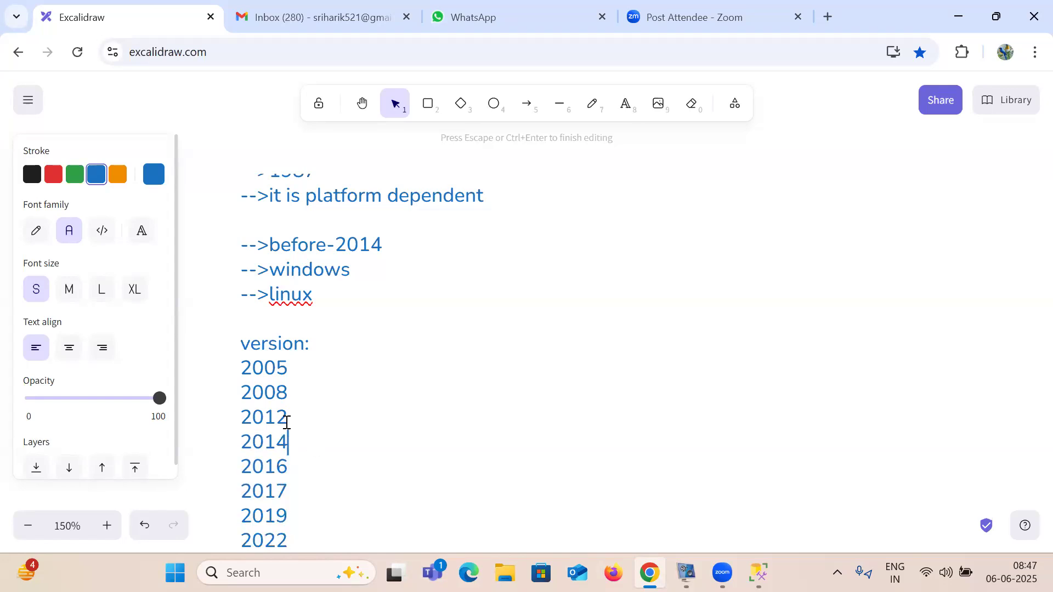
{"action": "double_click", "coordinate": [279, 415]}
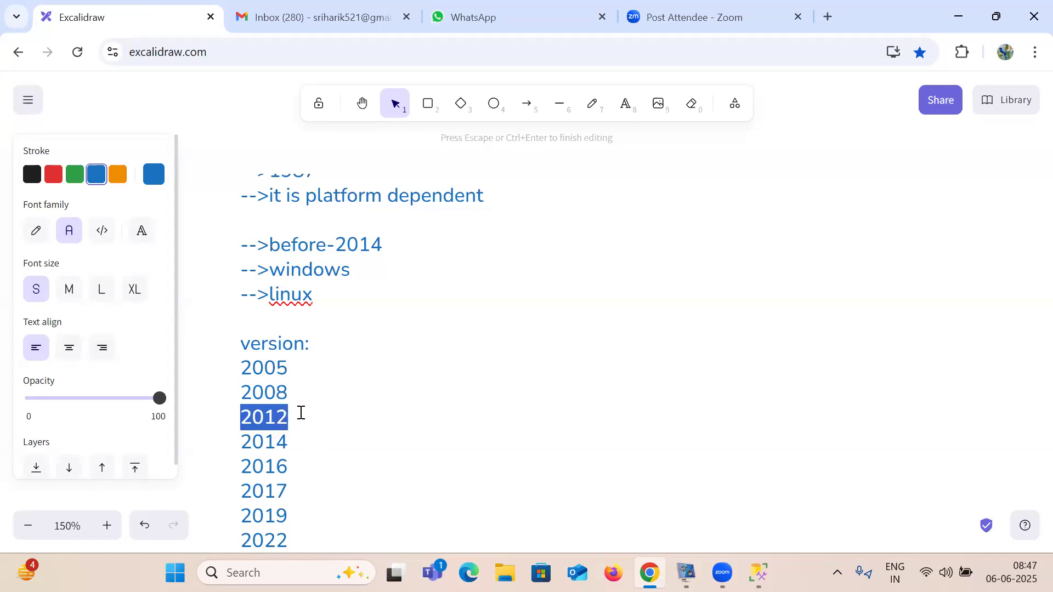
{"action": "left_click", "coordinate": [301, 413]}
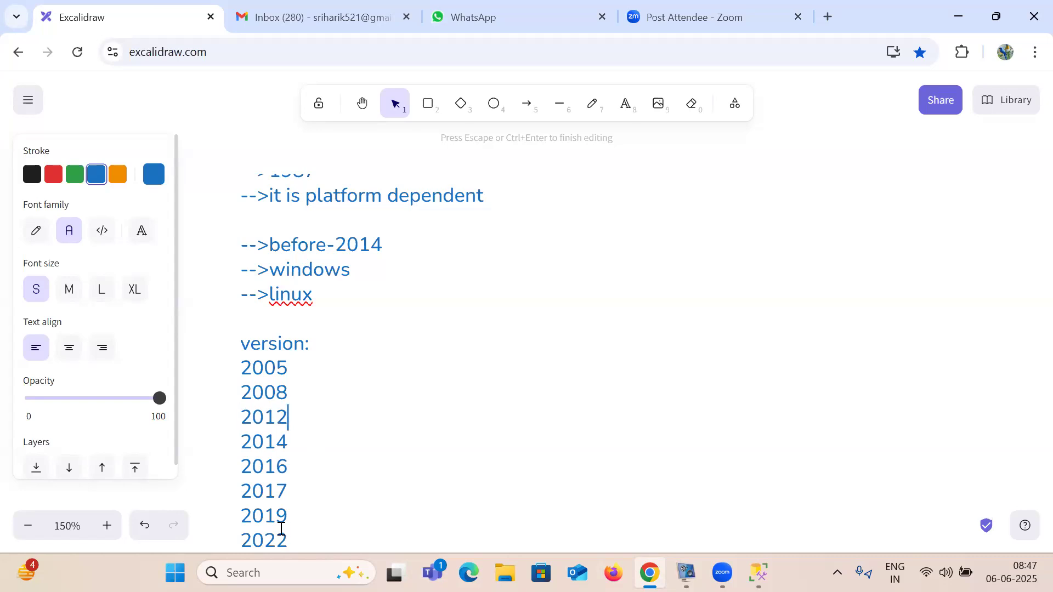
{"action": "left_click", "coordinate": [290, 540]}
{"action": "left_click", "coordinate": [651, 362]}
{"action": "scroll", "coordinate": [651, 362], "scroll_direction": "up", "scroll_amount": 2}
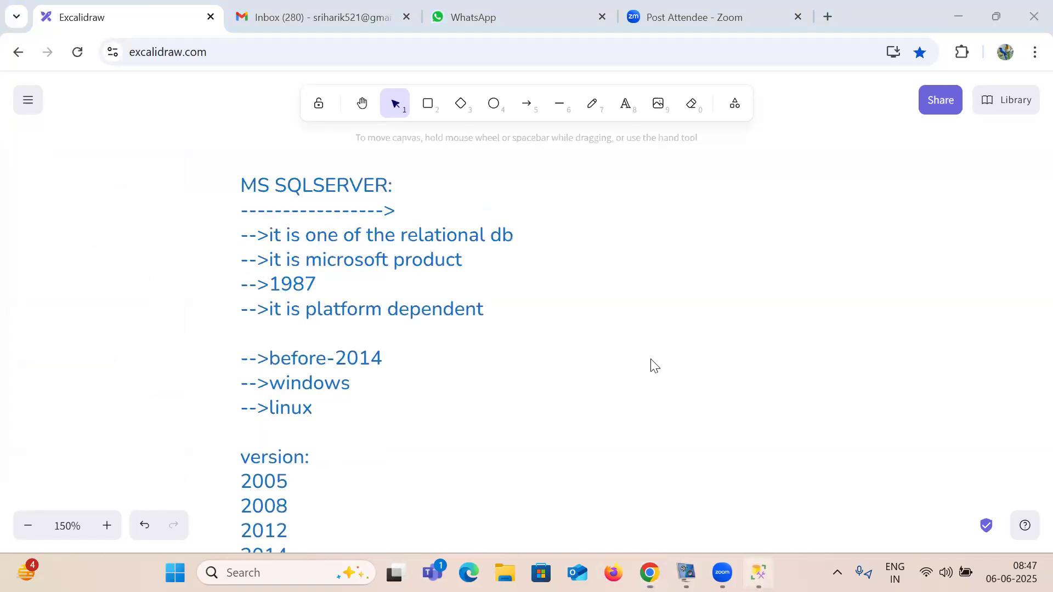
{"action": "key", "text": "alt+Tab"}
{"action": "key", "text": "Return"}
{"action": "key", "text": "Return"}
{"action": "key", "text": "Return"}
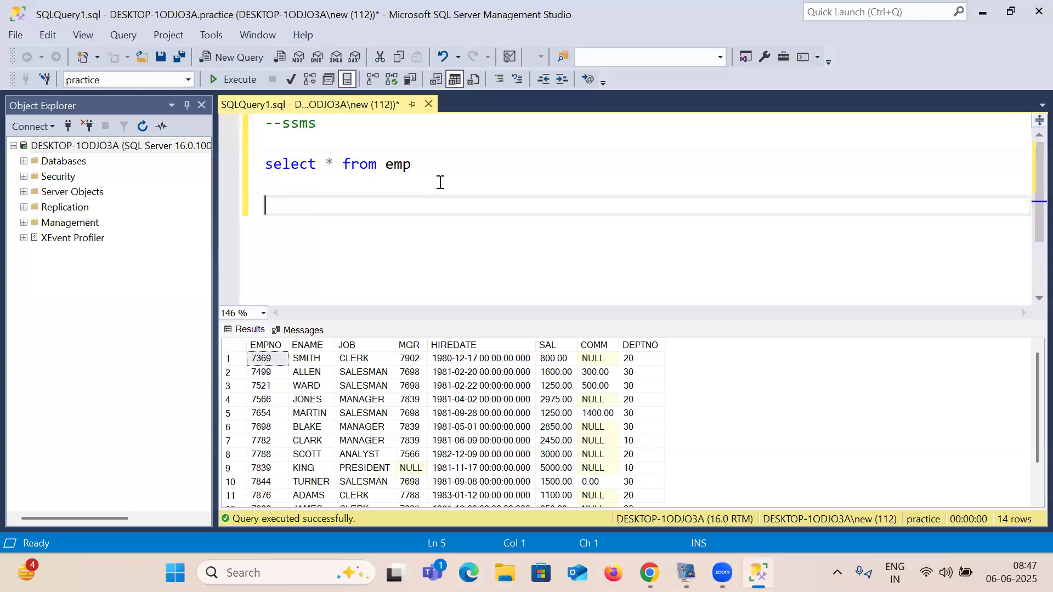
{"action": "key", "text": "BackSpace"}
{"action": "type", "text": "select"}
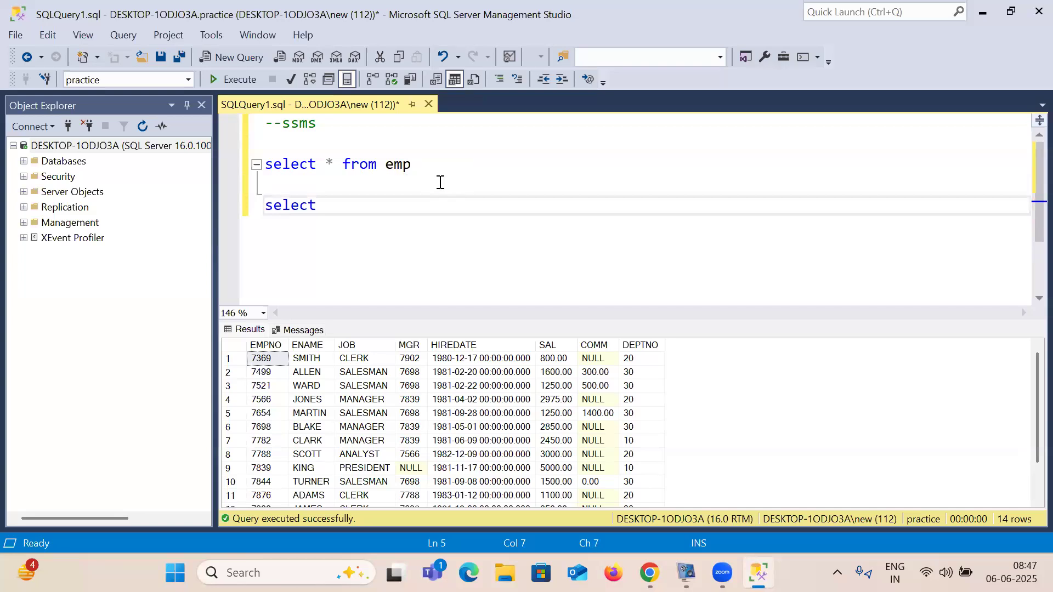
{"action": "type", "text": " @@"}
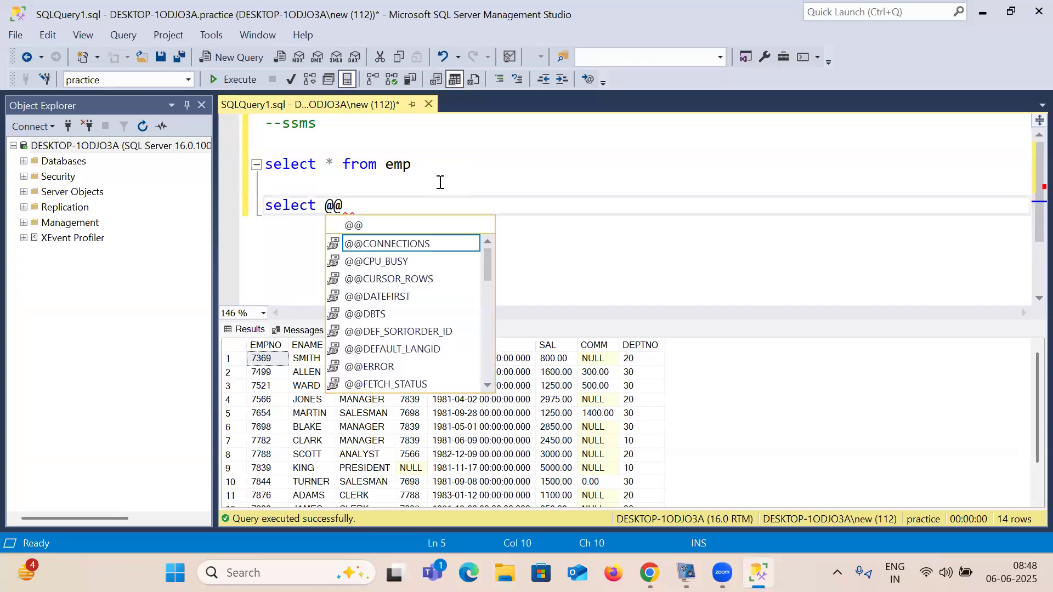
{"action": "type", "text": "version"}
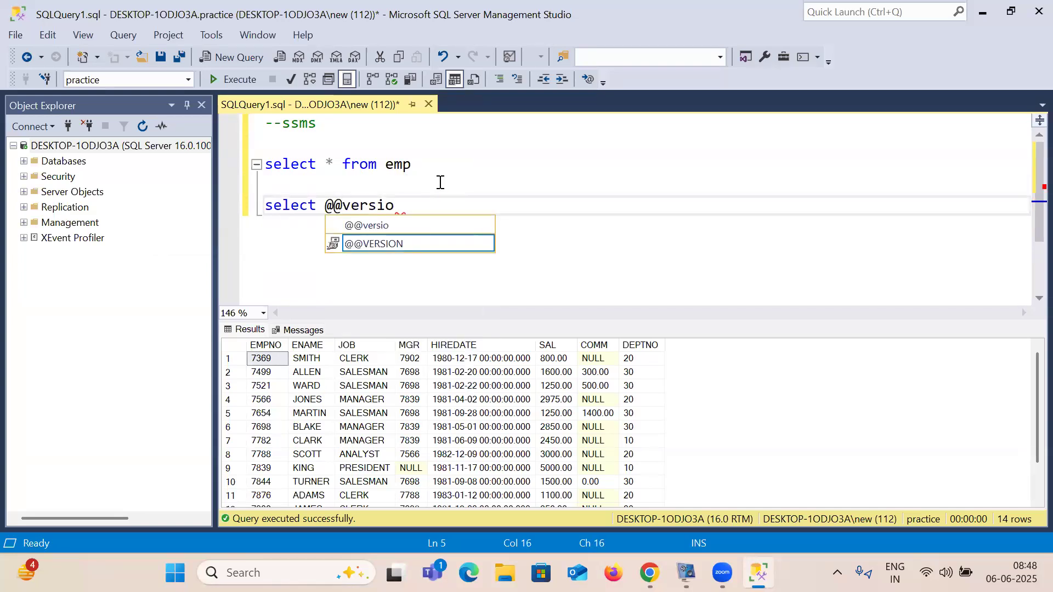
{"action": "left_click", "coordinate": [246, 209]}
{"action": "left_click", "coordinate": [247, 79]}
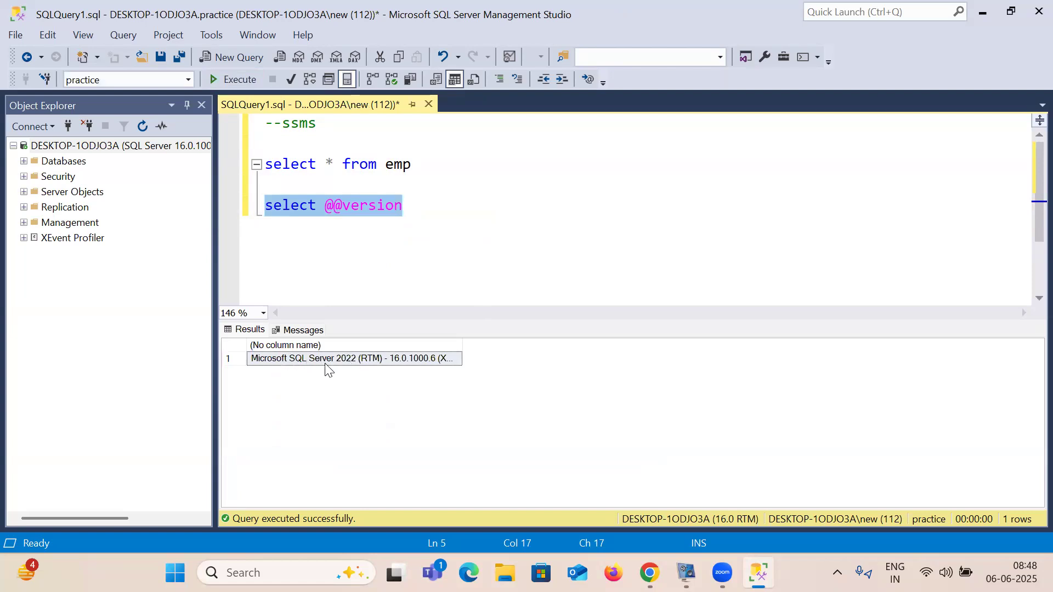
Switch to Microsoft Edge and open the bookmarked SQL Server 2022 installation article from MSSQLTips
{"action": "left_click", "coordinate": [432, 211]}
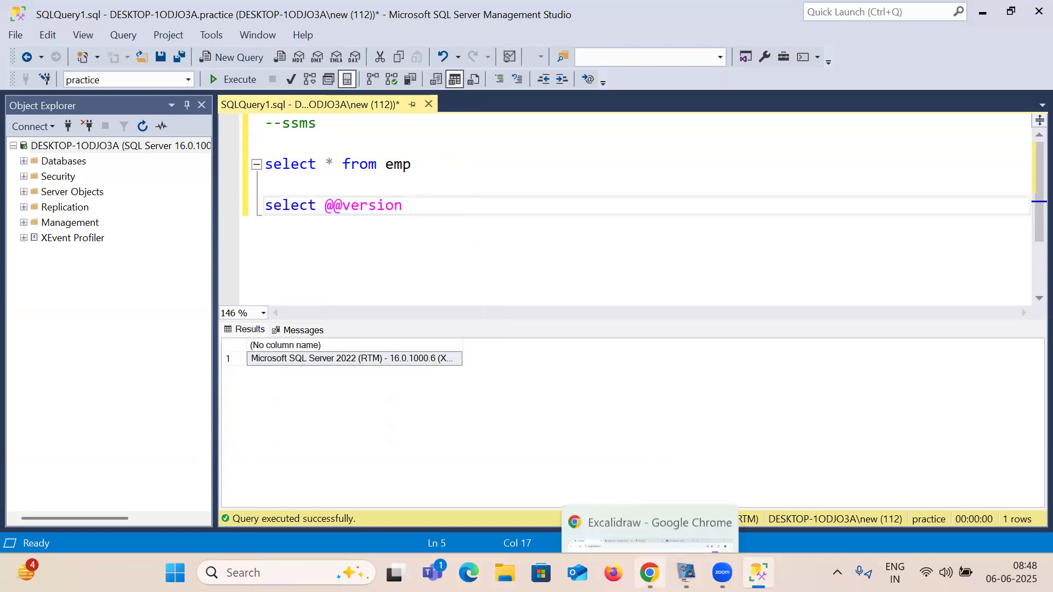
{"action": "left_click", "coordinate": [650, 573]}
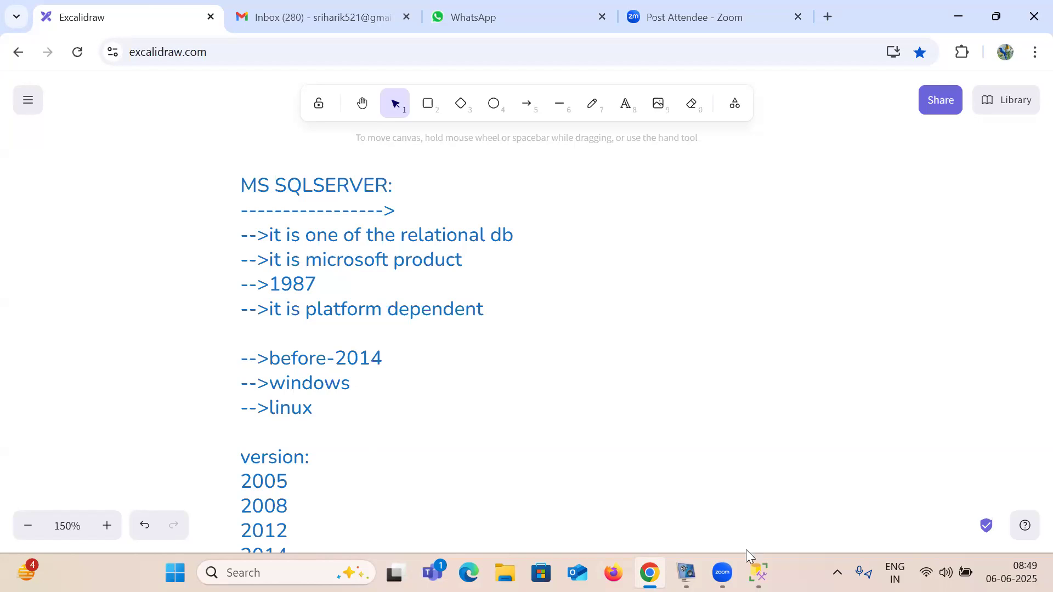
{"action": "mouse_move", "coordinate": [759, 571]}
{"action": "left_click", "coordinate": [468, 572]}
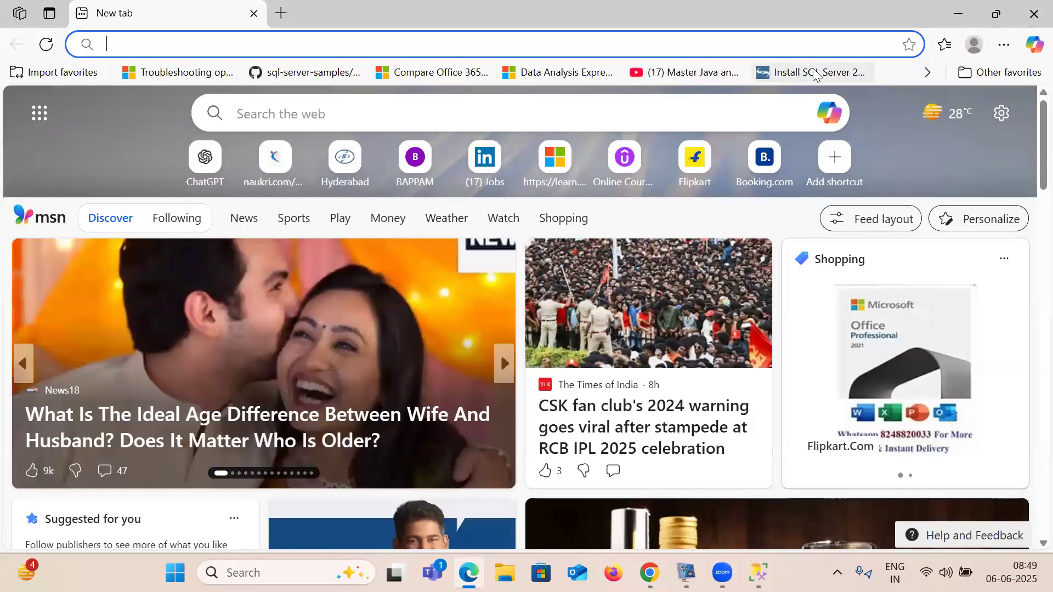
{"action": "left_click", "coordinate": [816, 73]}
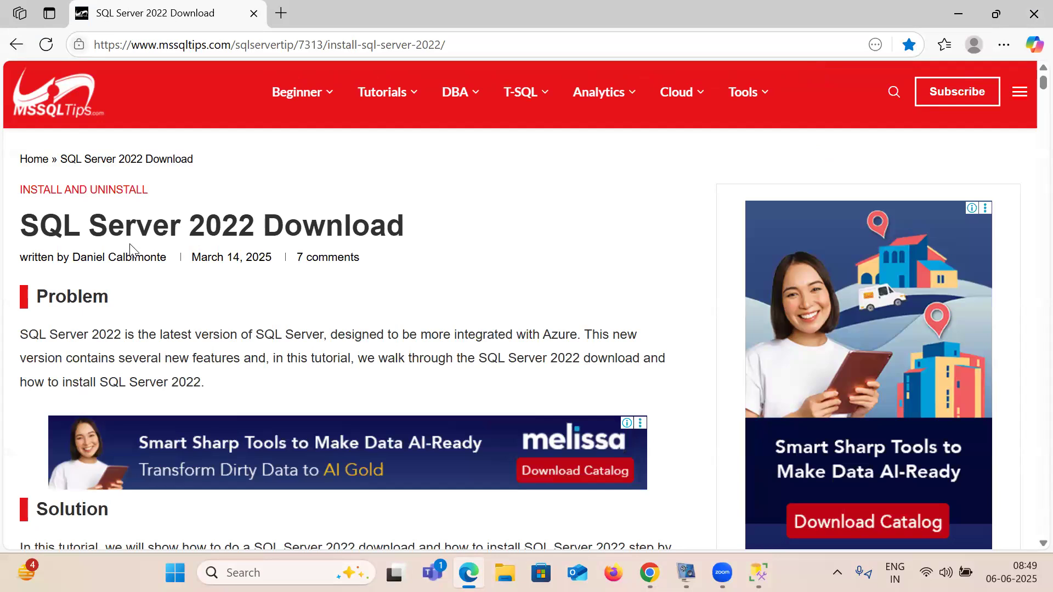
Search the web in a new browser tab for "sql server installation step by step 2022"
{"action": "left_click", "coordinate": [291, 24]}
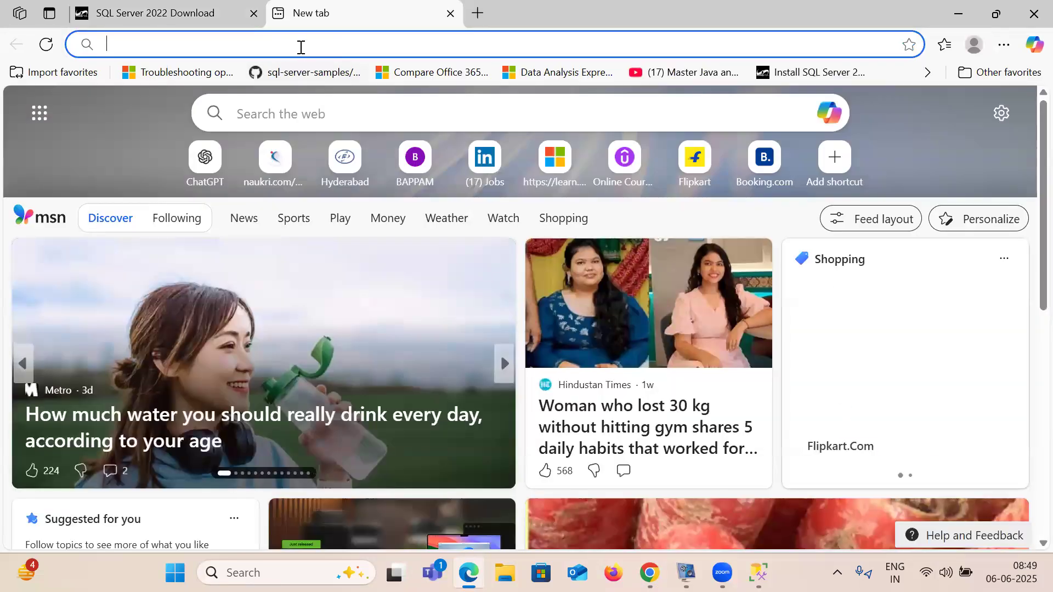
{"action": "type", "text": "s"}
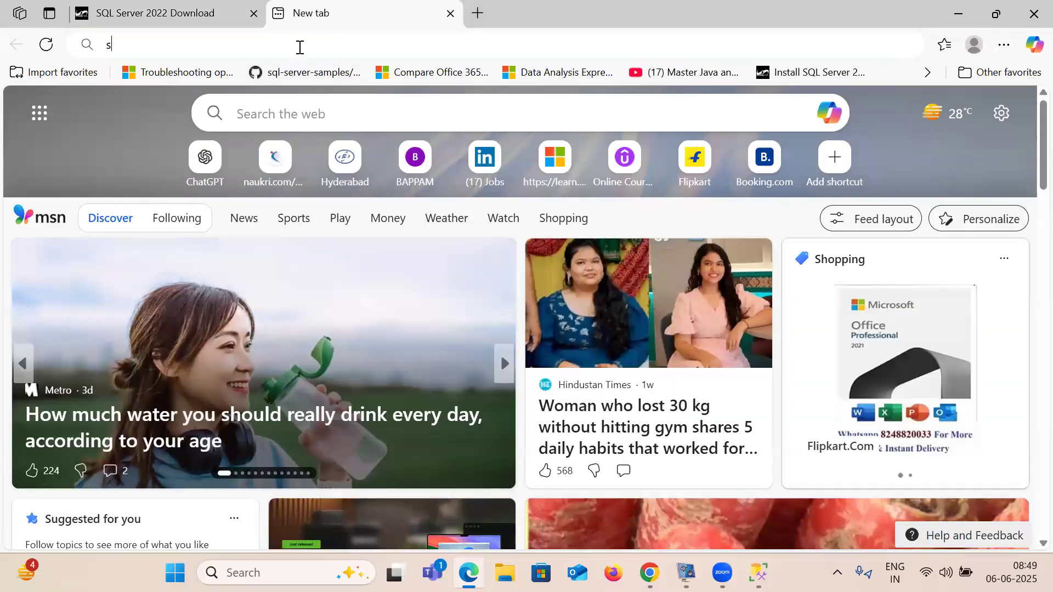
{"action": "type", "text": "qlserver"}
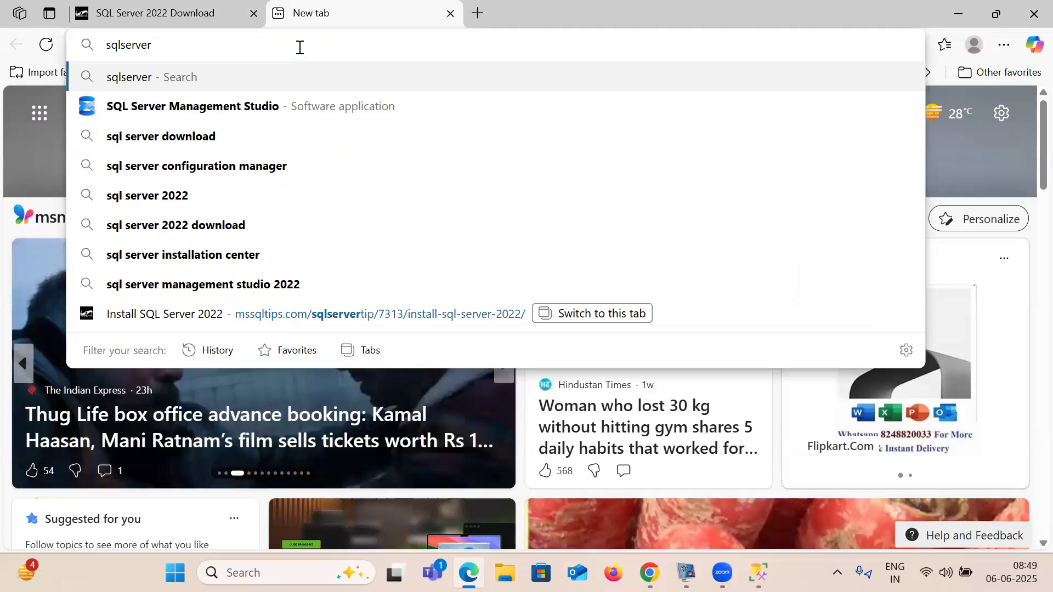
{"action": "type", "text": " installation"}
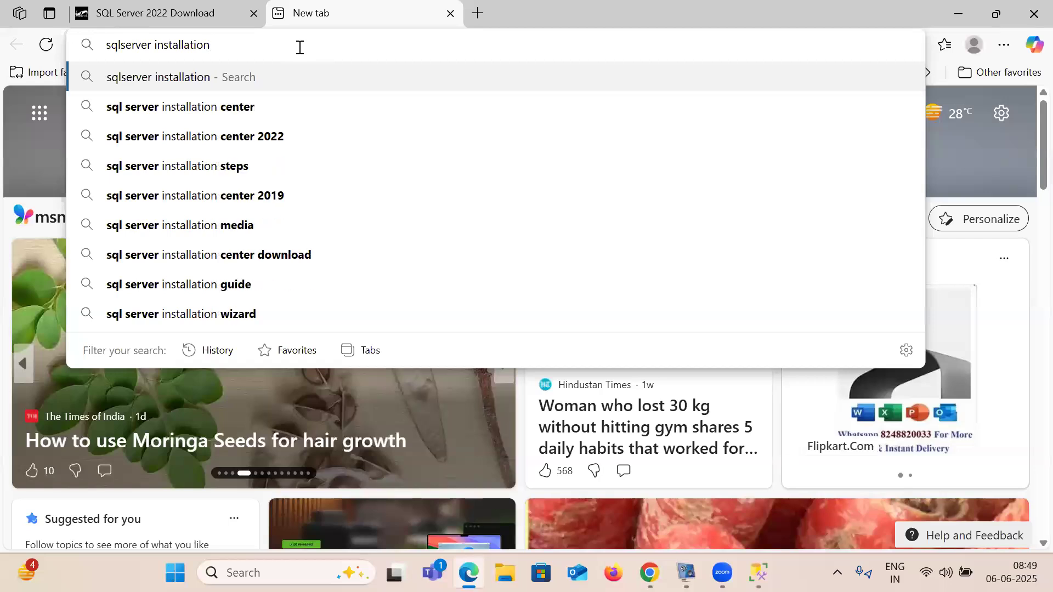
{"action": "type", "text": " ste"}
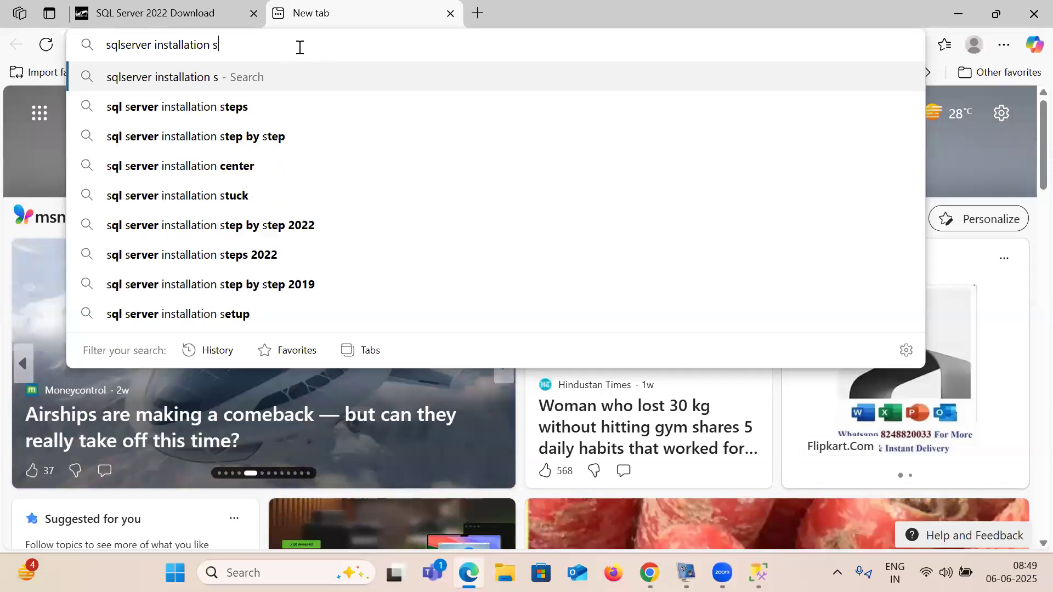
{"action": "key", "text": "Down"}
{"action": "key", "text": "Down"}
{"action": "key", "text": "Down"}
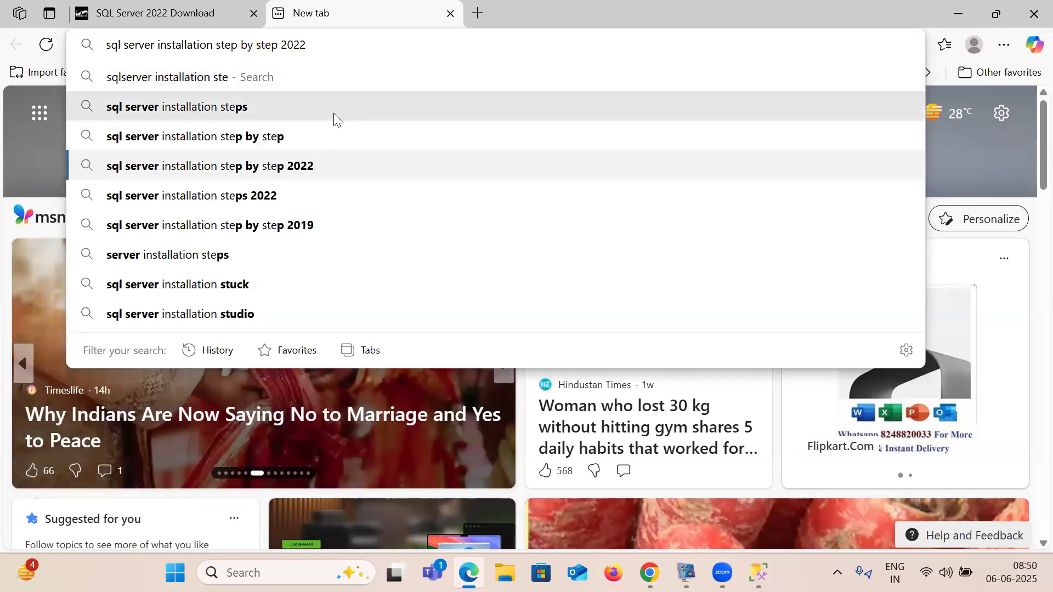
{"action": "key", "text": "Return"}
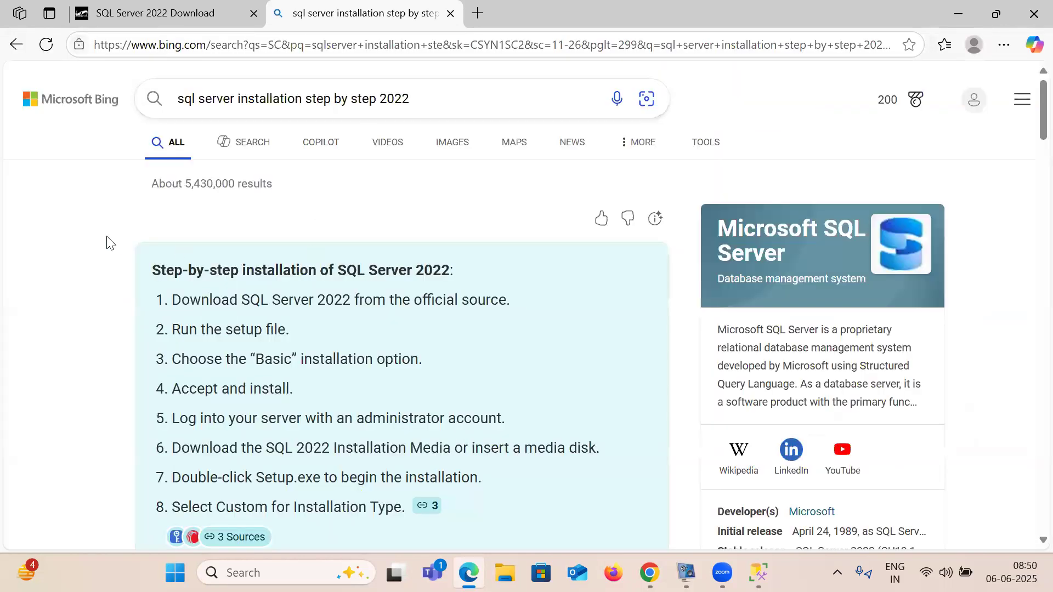
Open the SQL Server Tips search result "SQL Server 2022 Download" in a new tab, keeping the results page in view
{"action": "scroll", "coordinate": [32, 207], "scroll_direction": "down", "scroll_amount": 10}
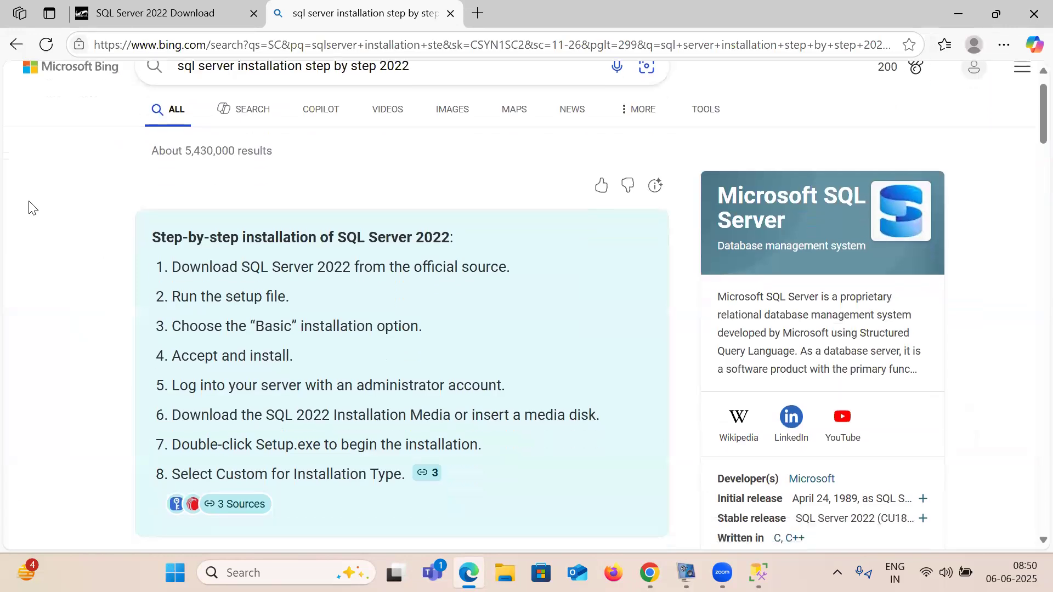
{"action": "scroll", "coordinate": [32, 207], "scroll_direction": "down", "scroll_amount": 1}
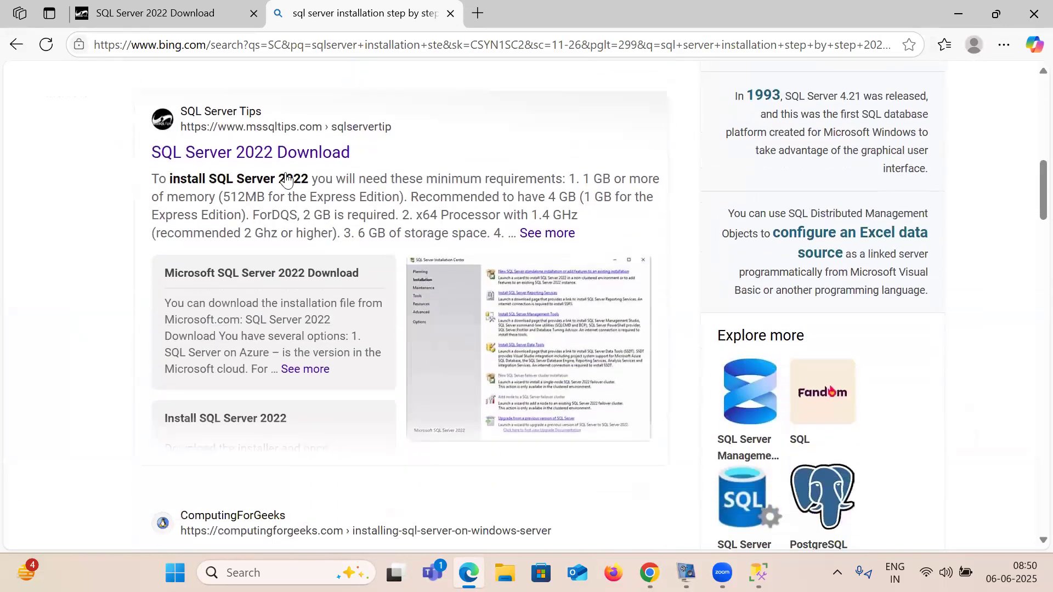
{"action": "right_click", "coordinate": [305, 154]}
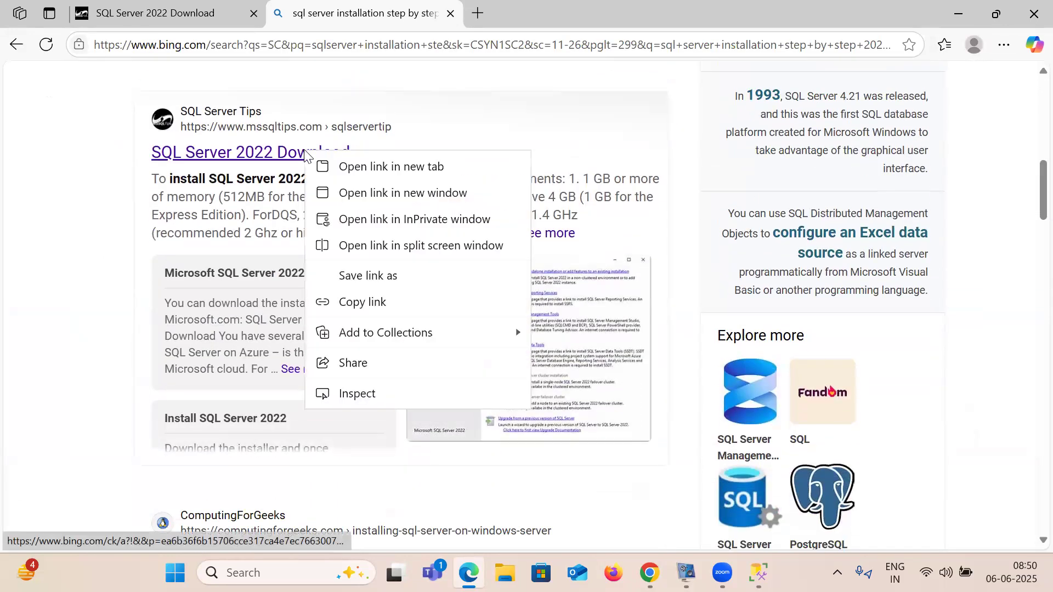
{"action": "left_click", "coordinate": [363, 164]}
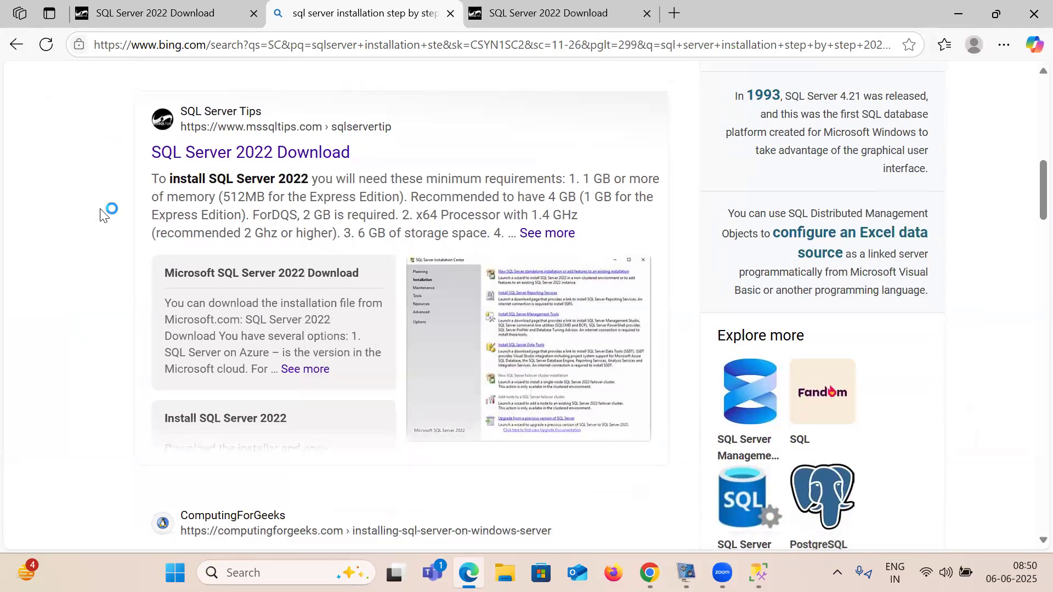
{"action": "scroll", "coordinate": [104, 214], "scroll_direction": "down", "scroll_amount": 2}
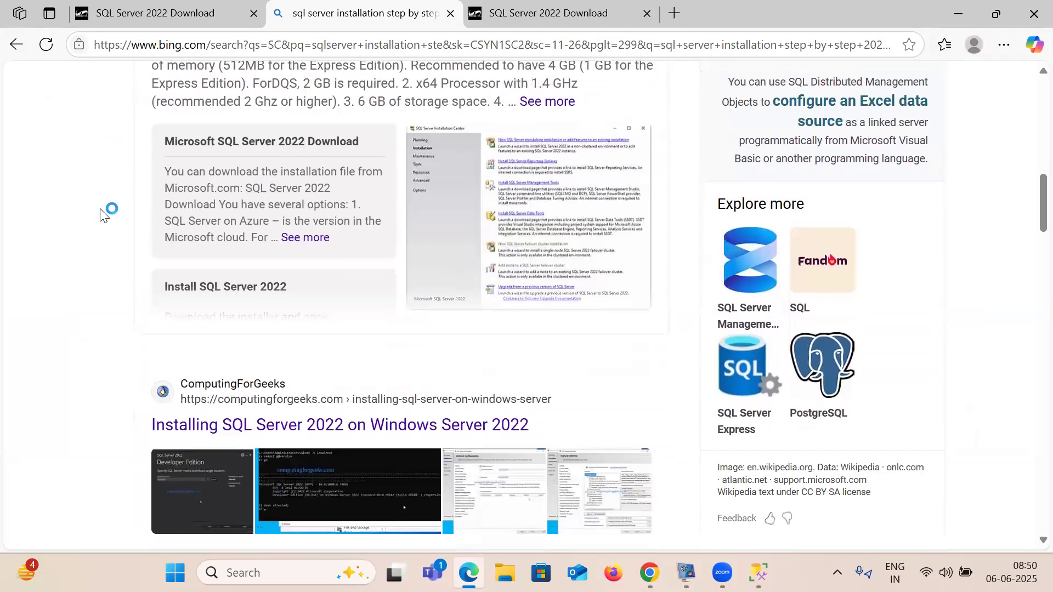
{"action": "scroll", "coordinate": [104, 214], "scroll_direction": "up", "scroll_amount": 2}
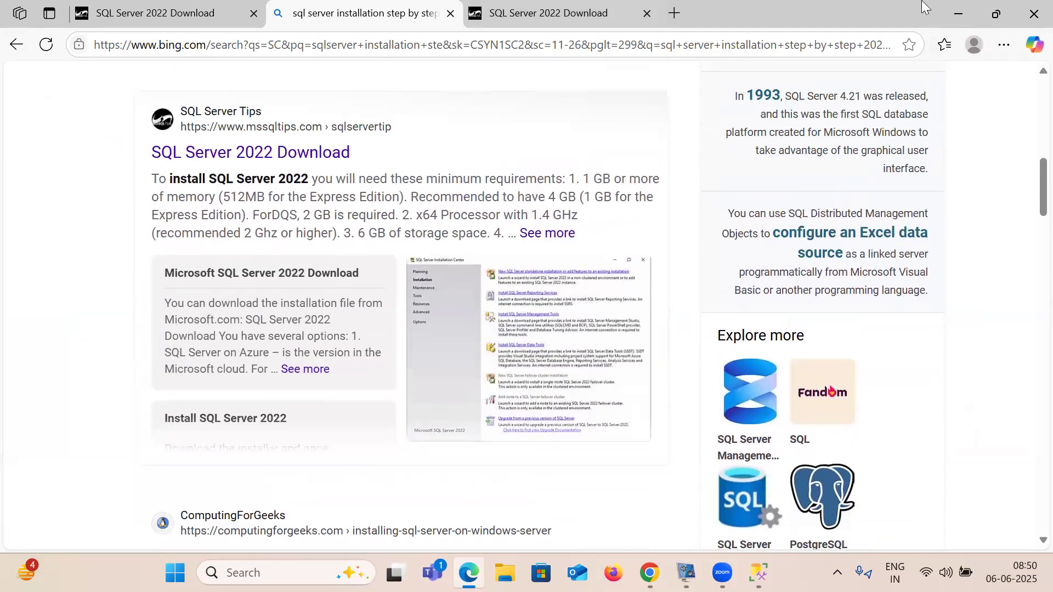
Switch to the newly opened article and review its minimum requirements and SQL Server 2022 download options
{"action": "left_click", "coordinate": [547, 23]}
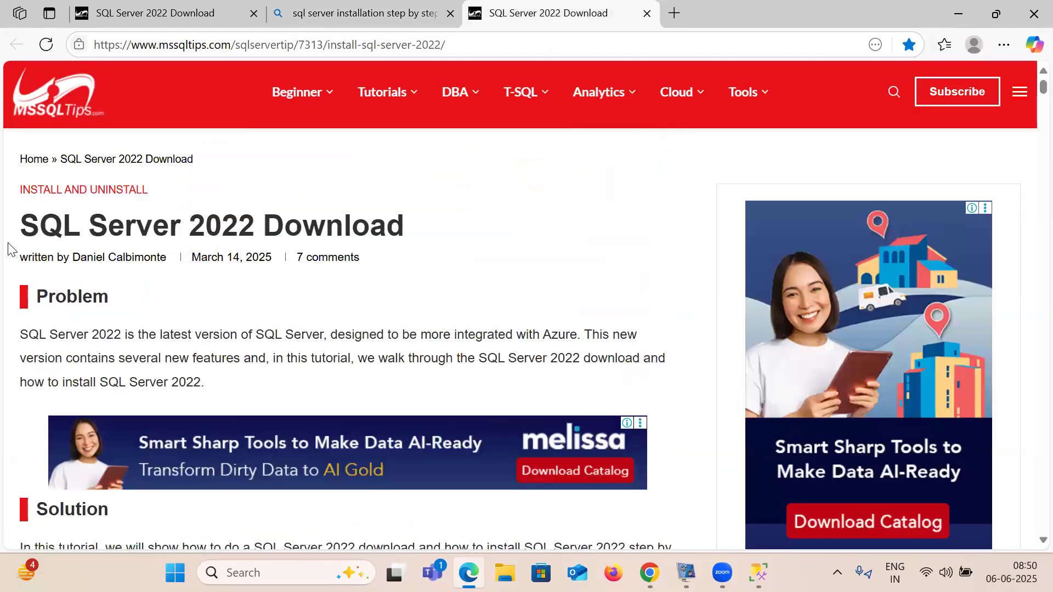
{"action": "scroll", "coordinate": [11, 249], "scroll_direction": "down", "scroll_amount": 10}
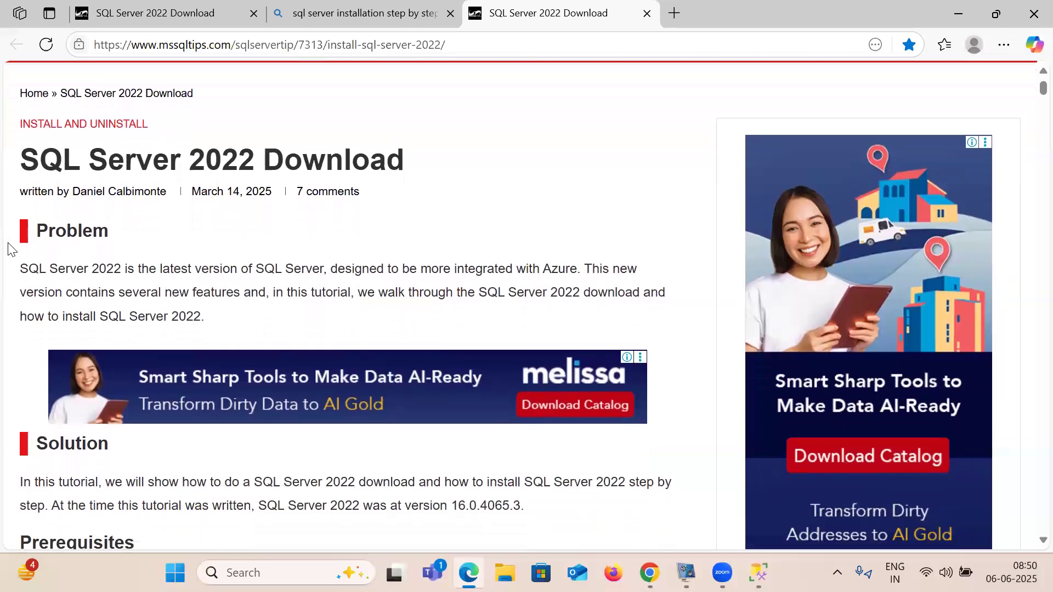
{"action": "scroll", "coordinate": [11, 249], "scroll_direction": "down", "scroll_amount": 10}
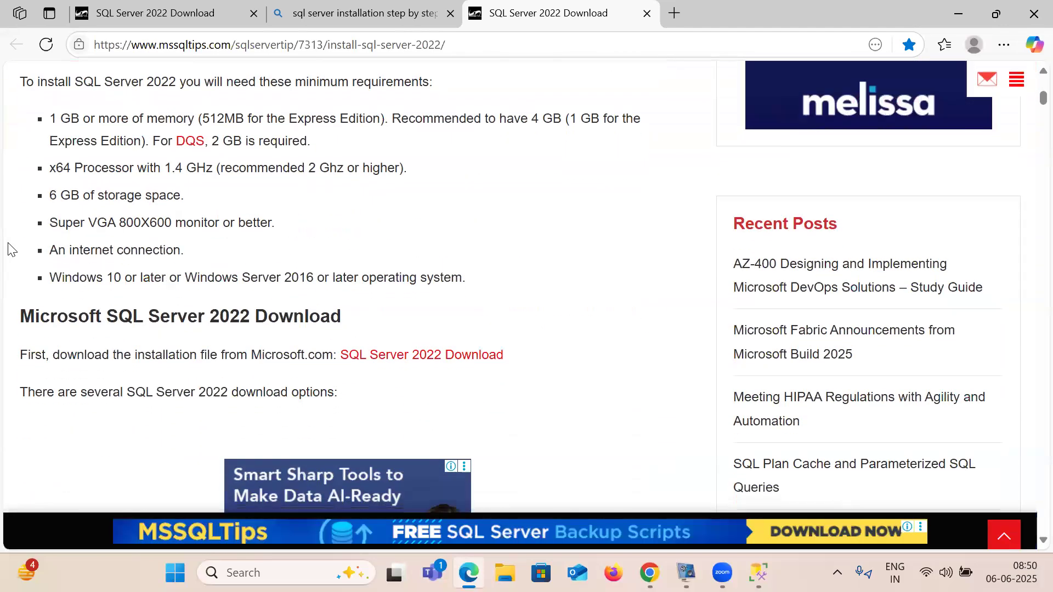
{"action": "scroll", "coordinate": [11, 250], "scroll_direction": "down", "scroll_amount": 3}
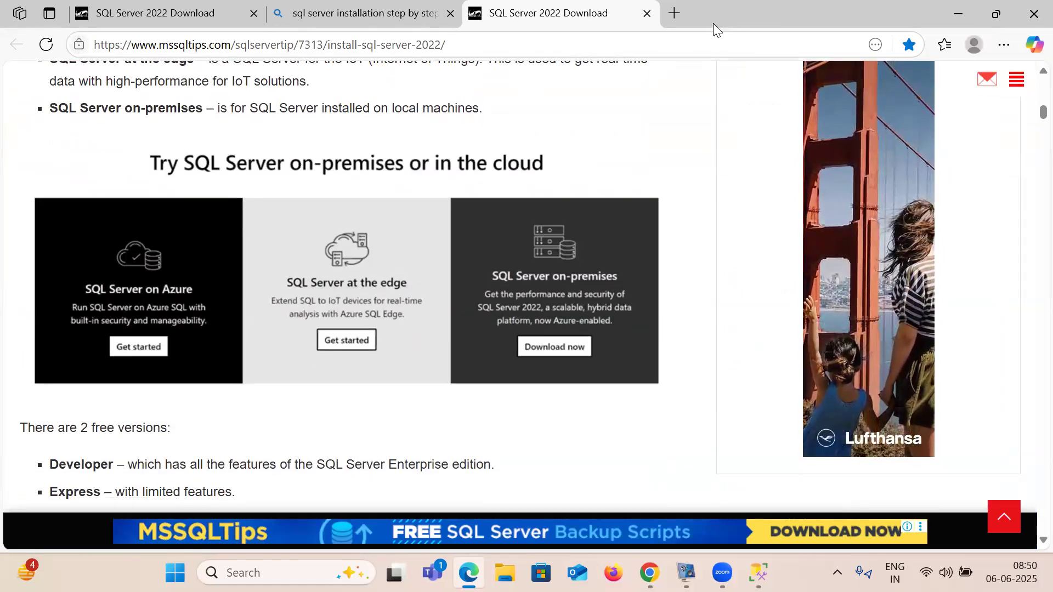
Search the web in another new tab for "sql server download" using the suggested query
{"action": "key", "text": "ctrl+t"}
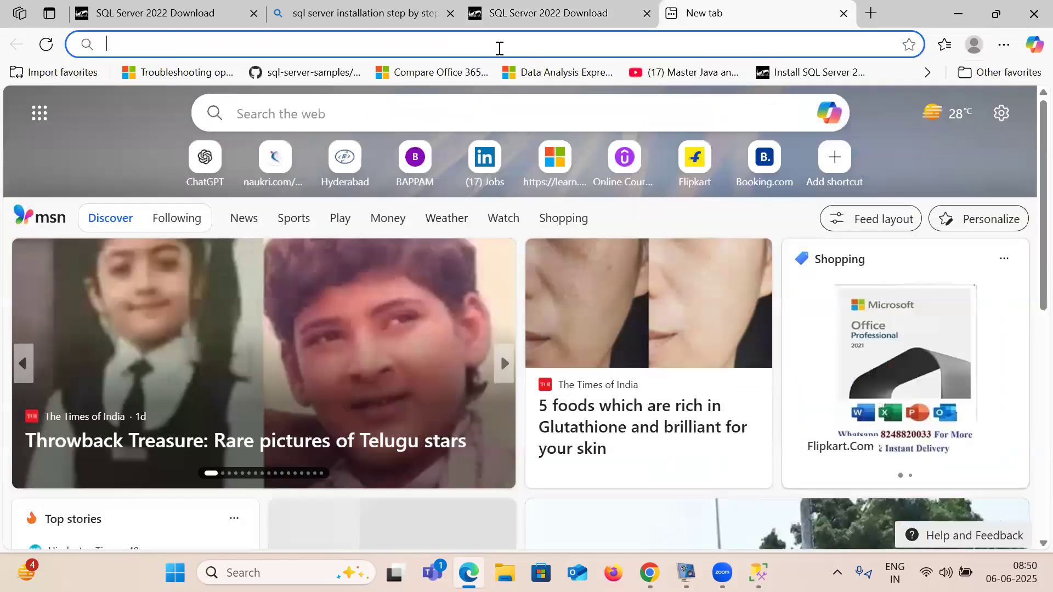
{"action": "type", "text": "sqlserver management studio"}
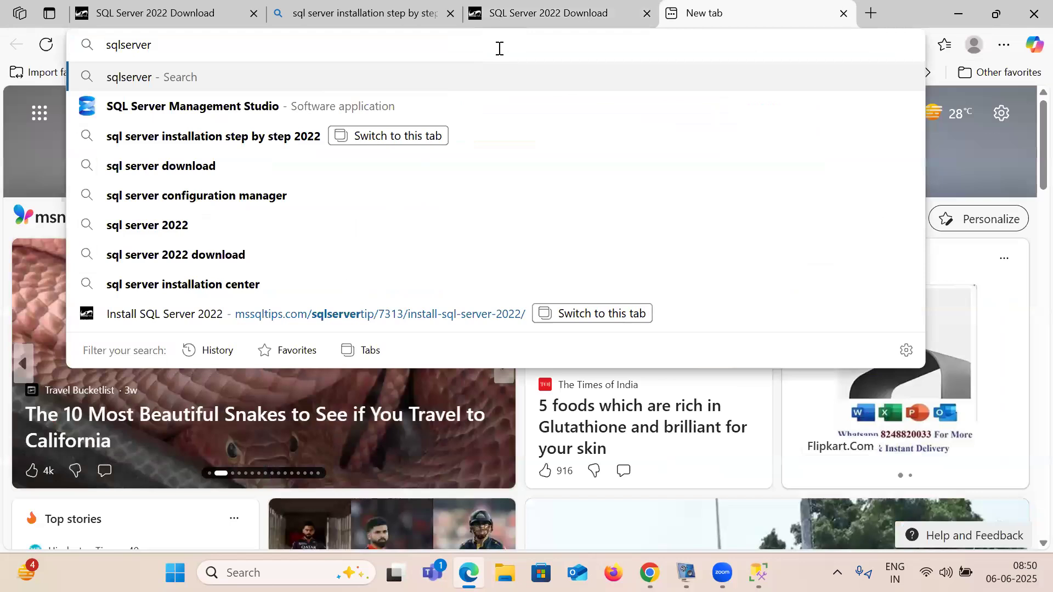
{"action": "key", "text": "Down"}
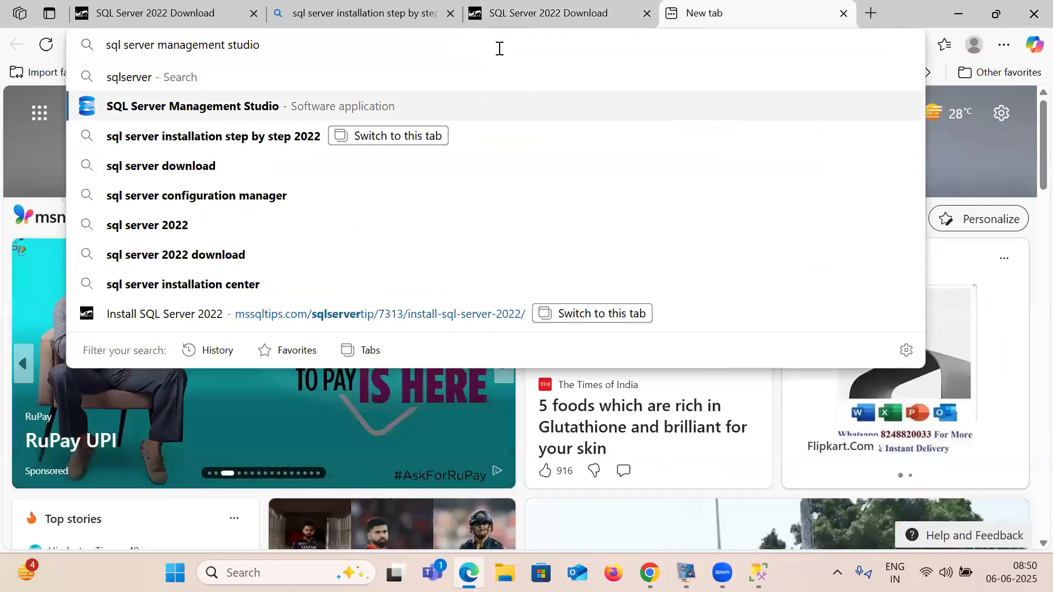
{"action": "key", "text": "Down"}
{"action": "key", "text": "Down"}
{"action": "key", "text": "Return"}
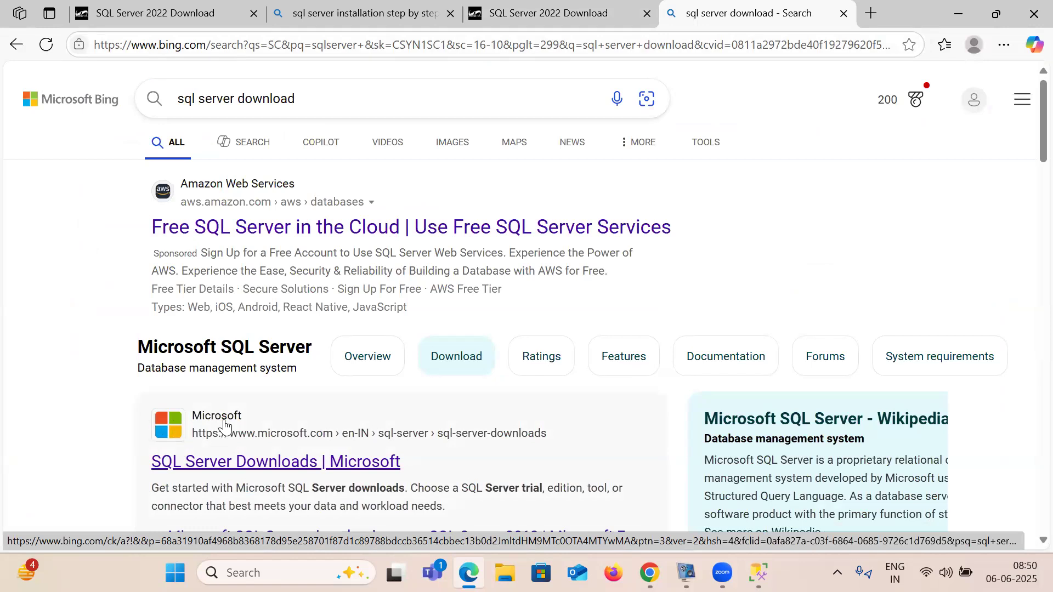
Open Microsoft's SQL Server Downloads result and examine the SQL Server 2022 Developer and Express download options
{"action": "left_click", "coordinate": [266, 468]}
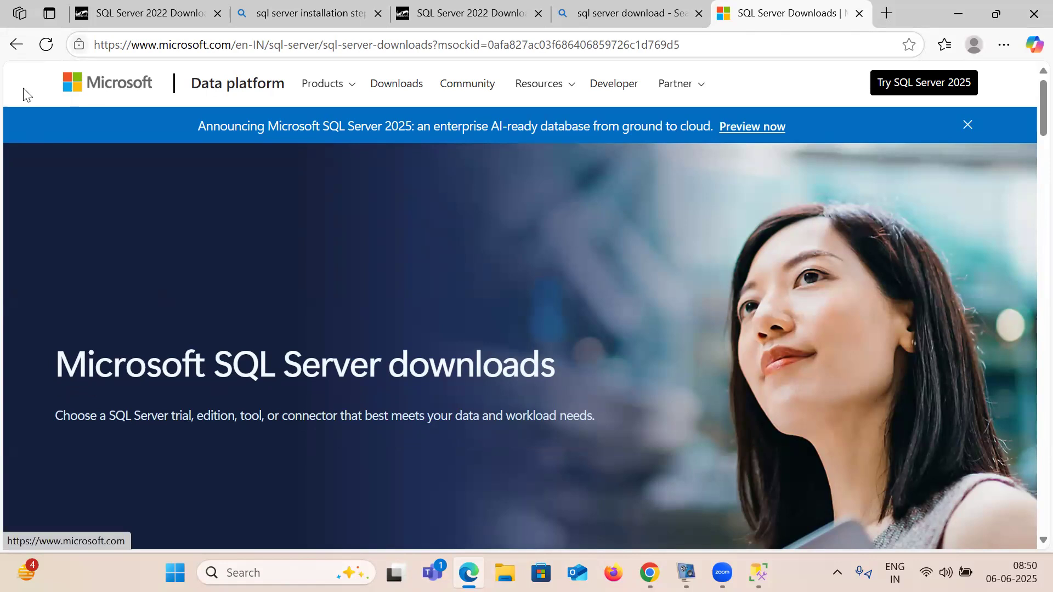
{"action": "scroll", "coordinate": [23, 89], "scroll_direction": "down", "scroll_amount": 3}
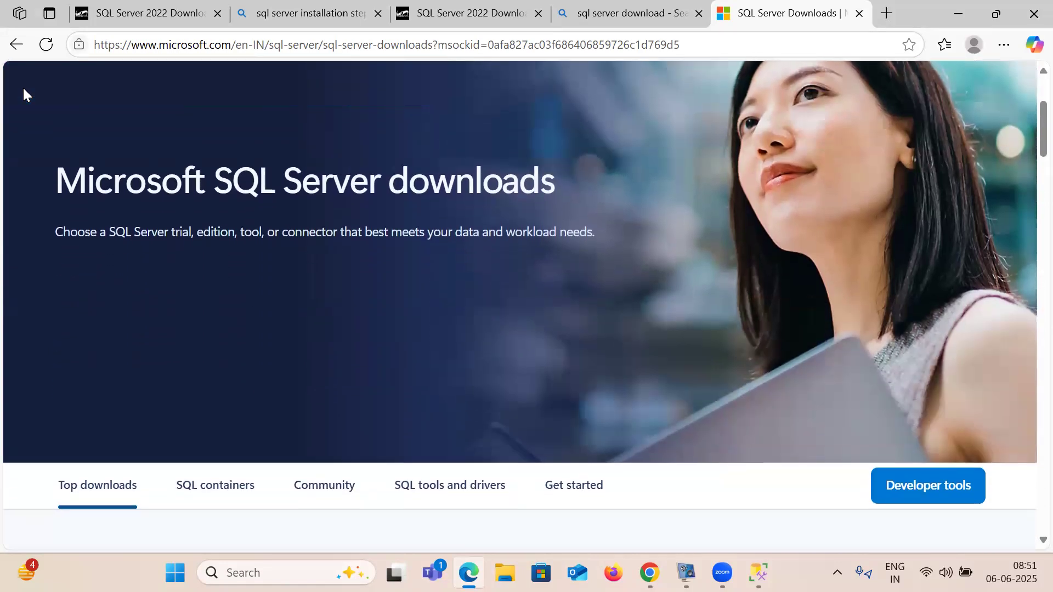
{"action": "scroll", "coordinate": [23, 89], "scroll_direction": "down", "scroll_amount": 7}
{"action": "scroll", "coordinate": [24, 89], "scroll_direction": "down", "scroll_amount": 4}
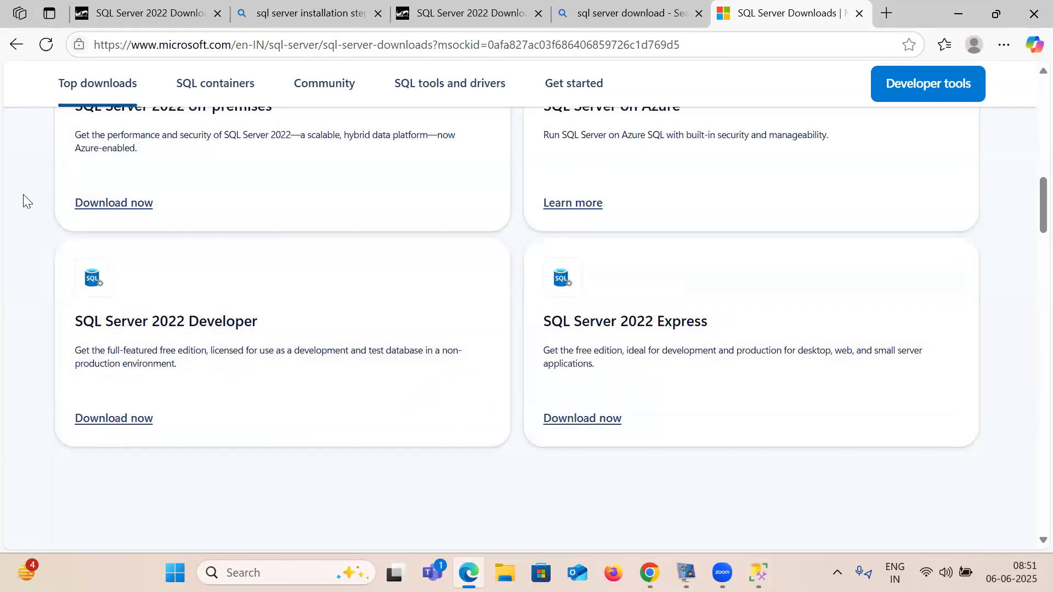
{"action": "scroll", "coordinate": [23, 194], "scroll_direction": "up", "scroll_amount": 1}
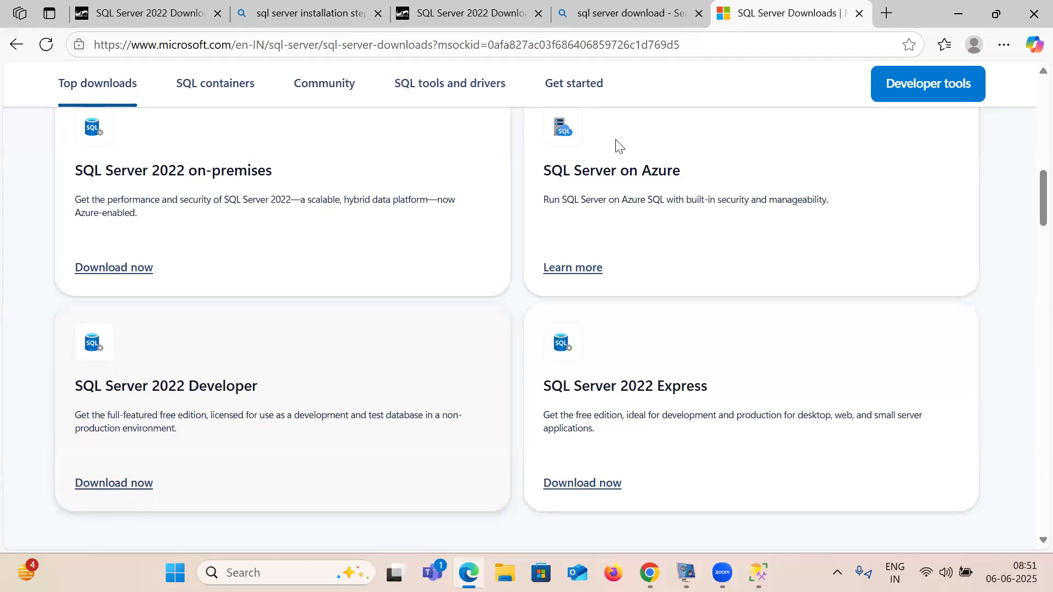
Return to the MSSQLTips article beside the search results and examine its free Developer and Express editions and environment options
{"action": "left_click", "coordinate": [665, 22]}
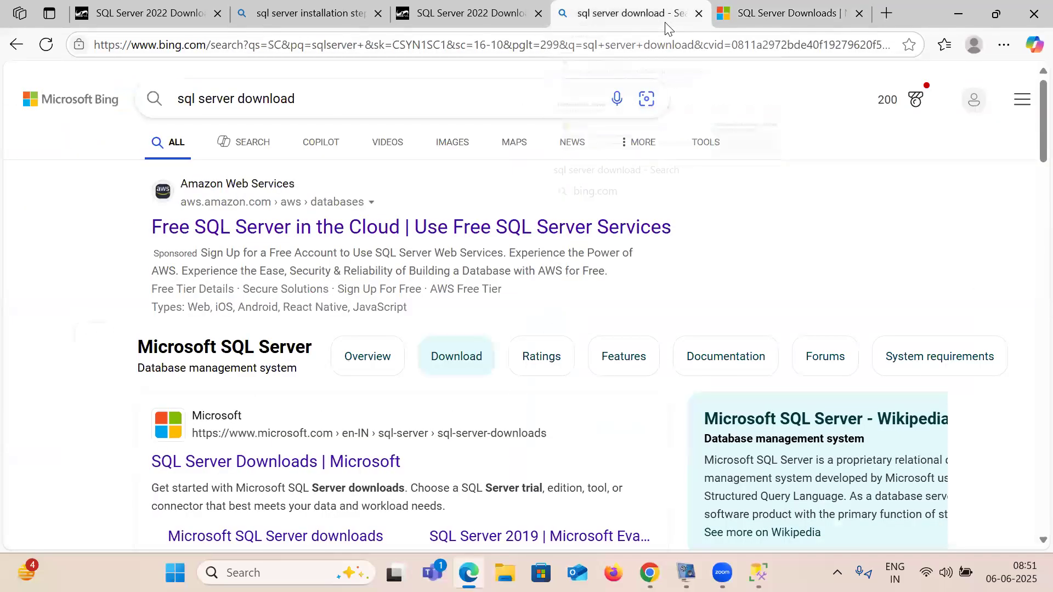
{"action": "left_click", "coordinate": [758, 22]}
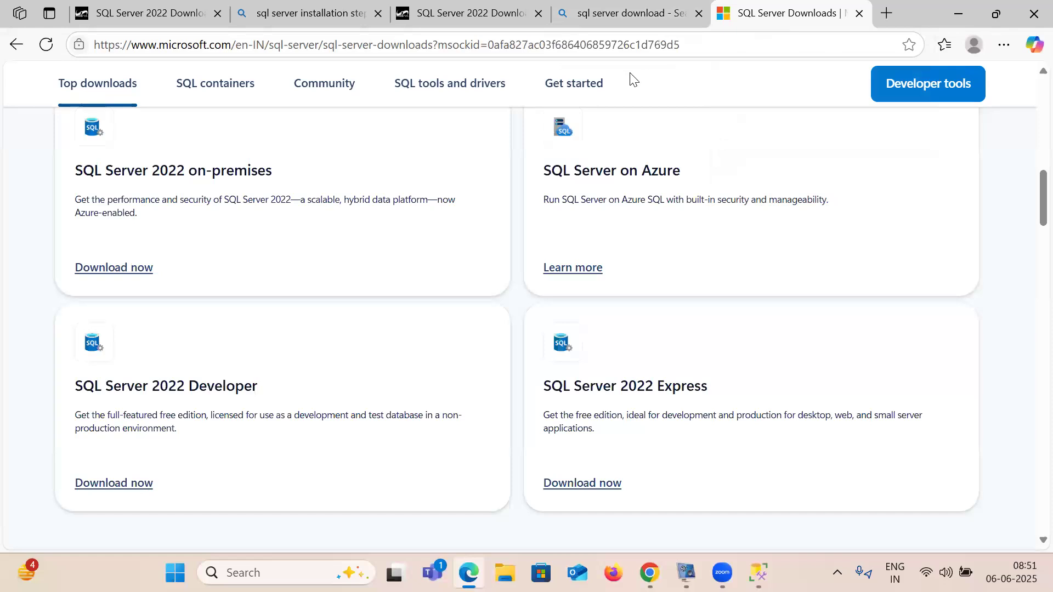
{"action": "left_click", "coordinate": [484, 22]}
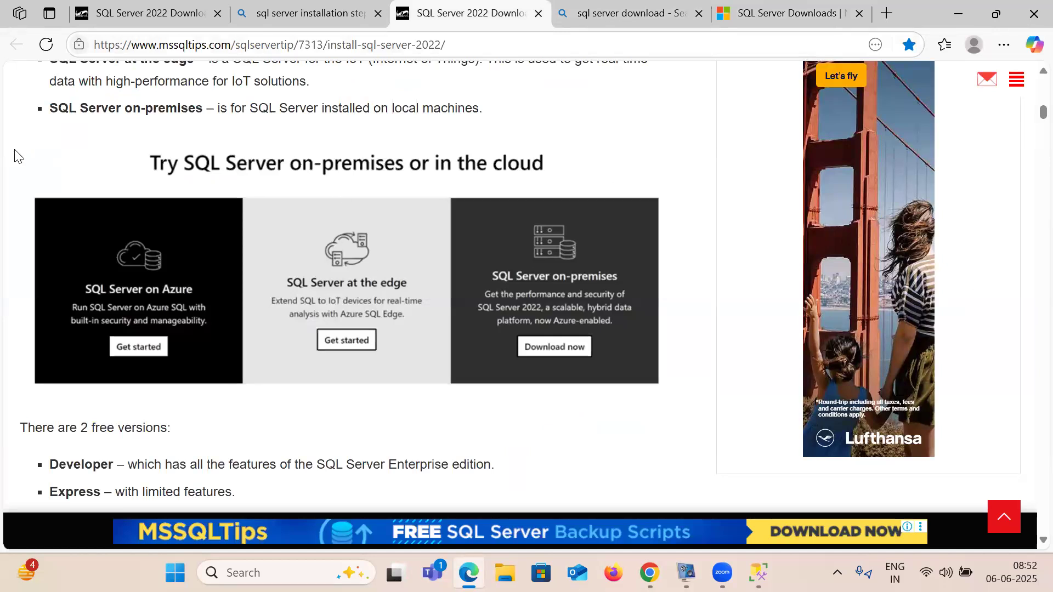
{"action": "scroll", "coordinate": [17, 156], "scroll_direction": "down", "scroll_amount": 3}
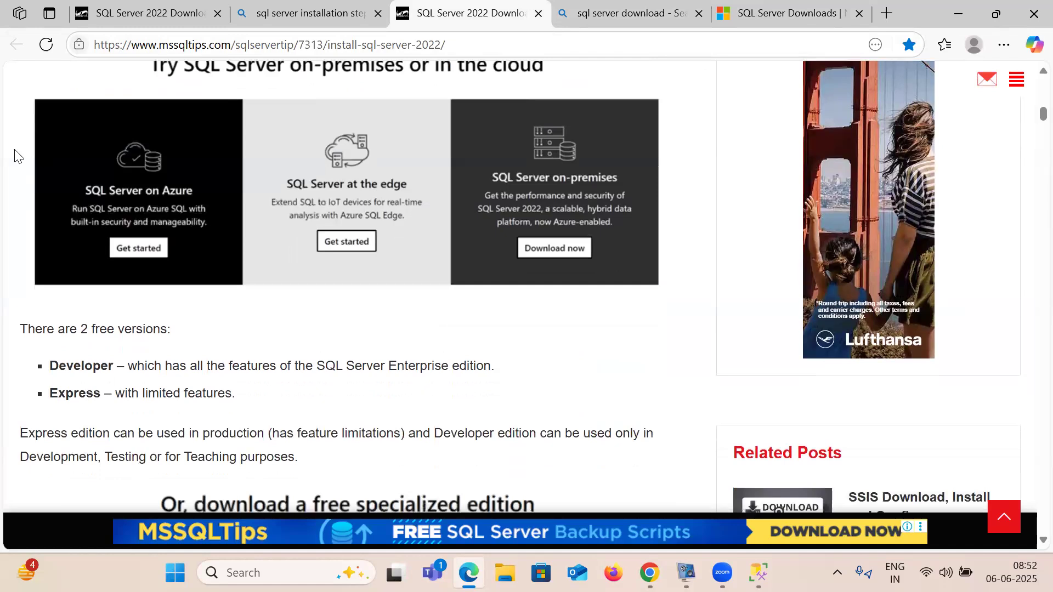
{"action": "scroll", "coordinate": [16, 156], "scroll_direction": "down", "scroll_amount": 6}
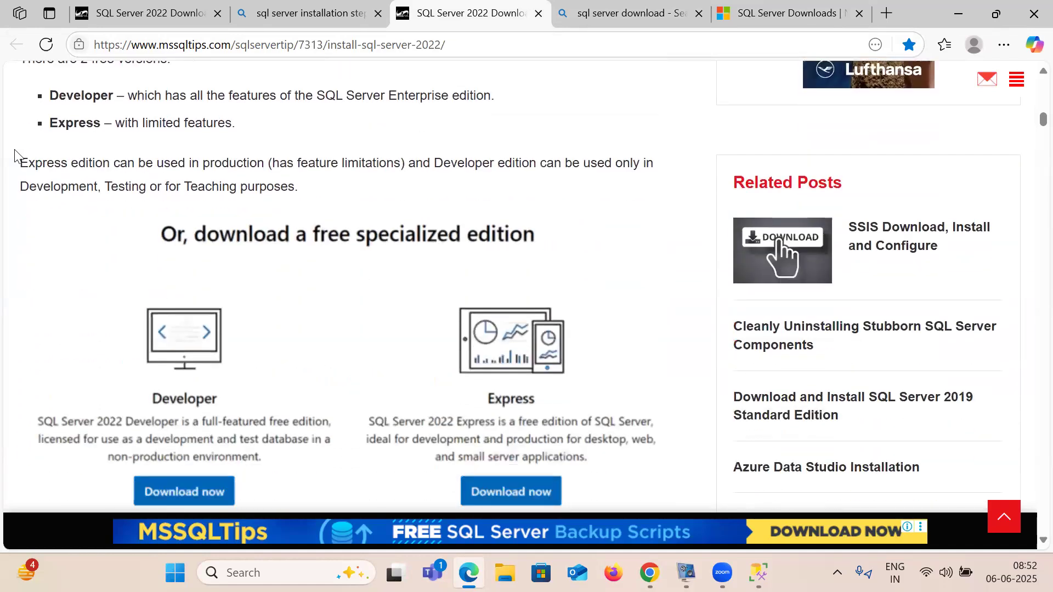
{"action": "scroll", "coordinate": [16, 157], "scroll_direction": "down", "scroll_amount": 1}
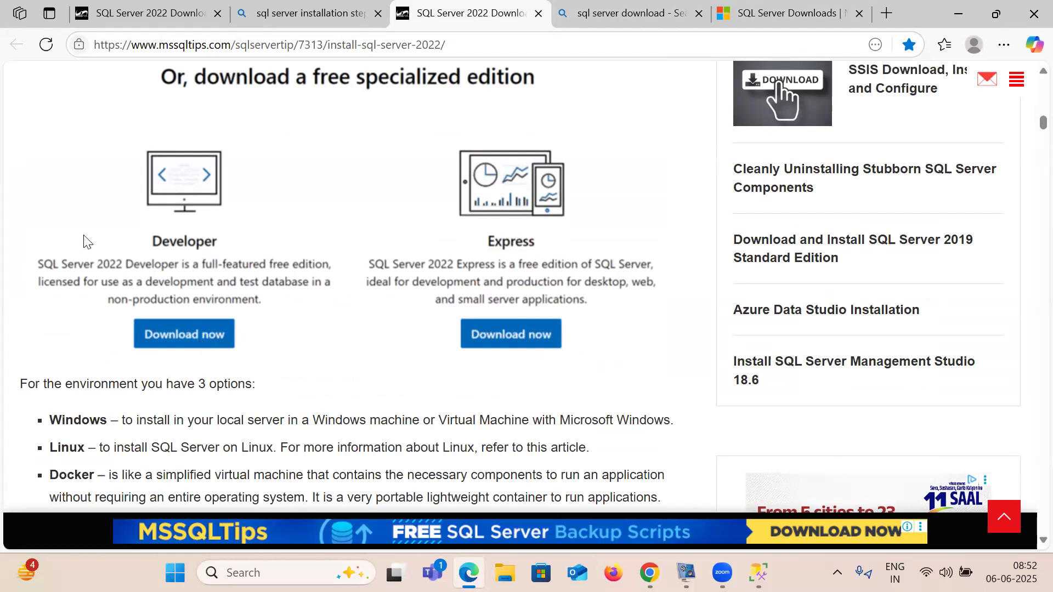
Review the article's Windows, Linux and Docker environment options and the Basic, Custom and Download Media installation types
{"action": "scroll", "coordinate": [86, 241], "scroll_direction": "down", "scroll_amount": 7}
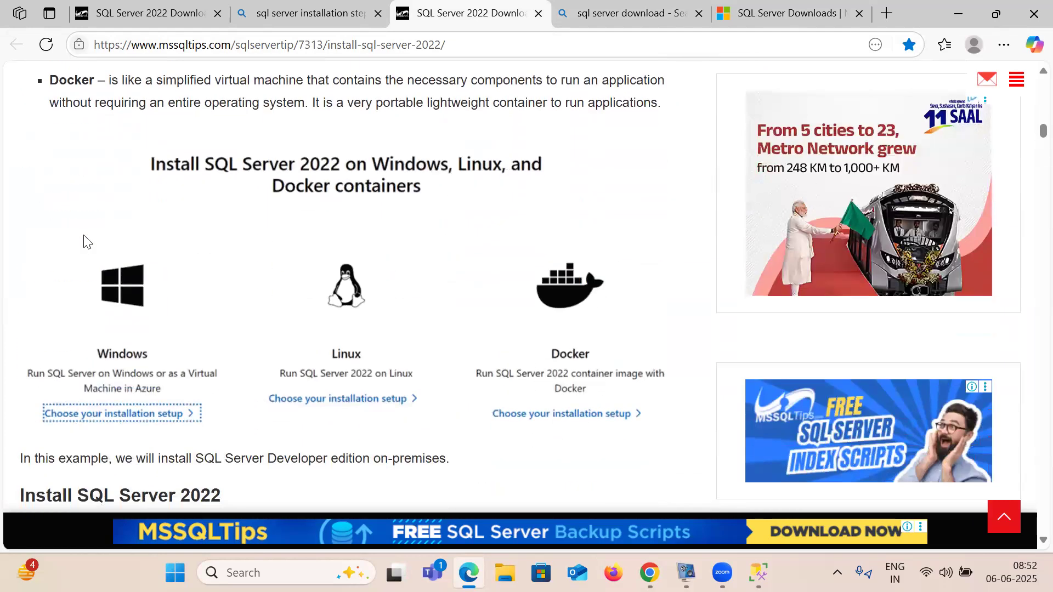
{"action": "scroll", "coordinate": [87, 241], "scroll_direction": "down", "scroll_amount": 5}
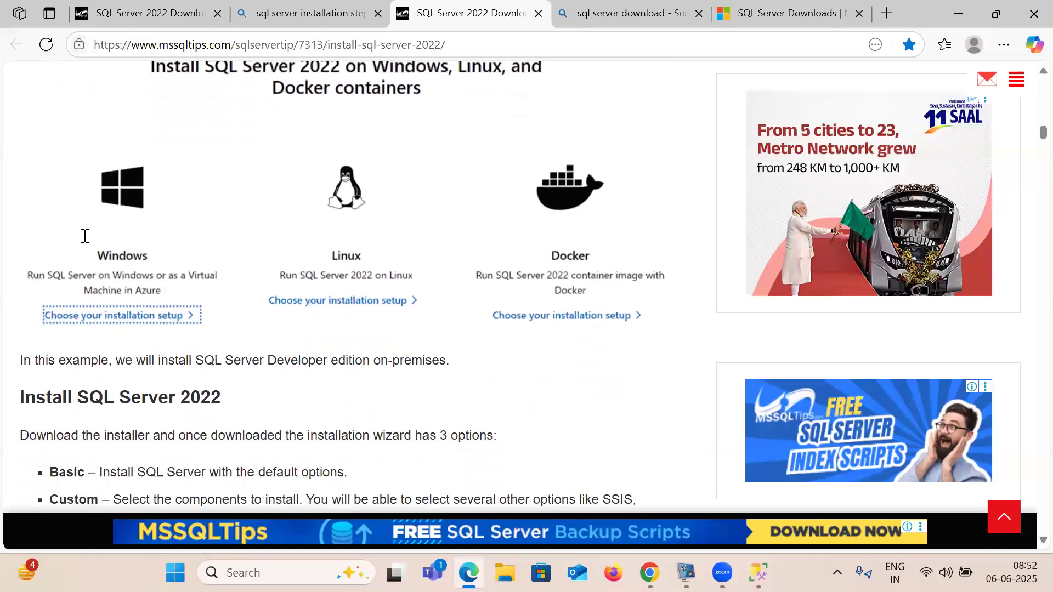
{"action": "scroll", "coordinate": [86, 241], "scroll_direction": "down", "scroll_amount": 5}
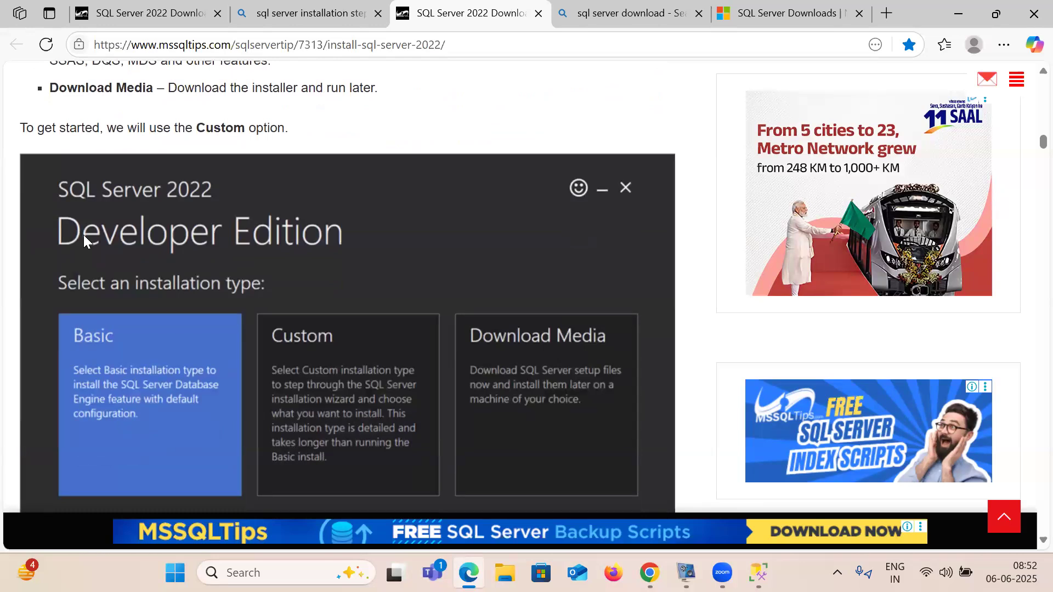
{"action": "scroll", "coordinate": [84, 235], "scroll_direction": "down", "scroll_amount": 1}
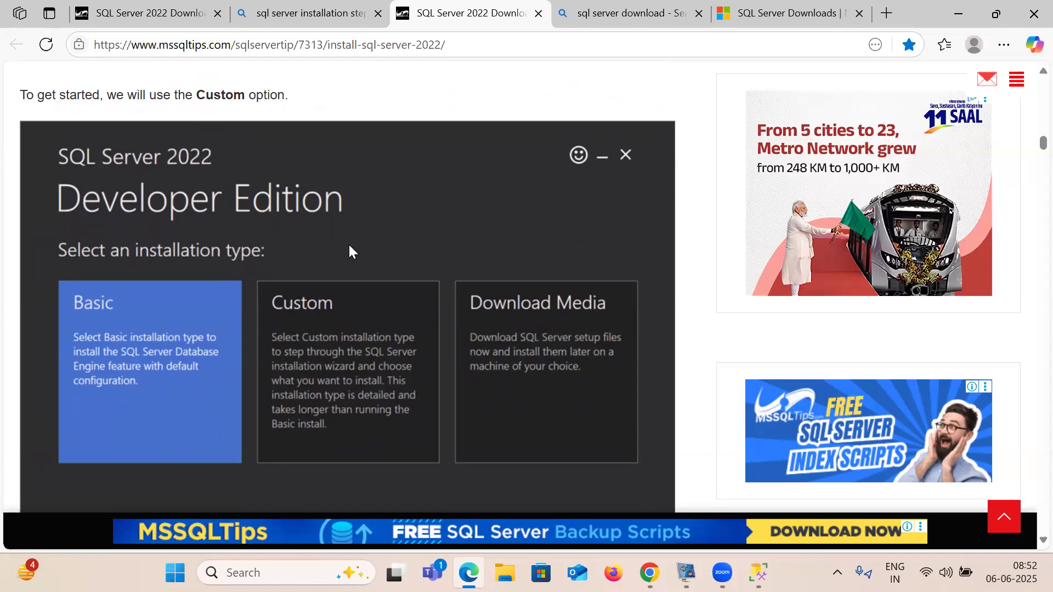
{"action": "scroll", "coordinate": [349, 246], "scroll_direction": "down", "scroll_amount": 6}
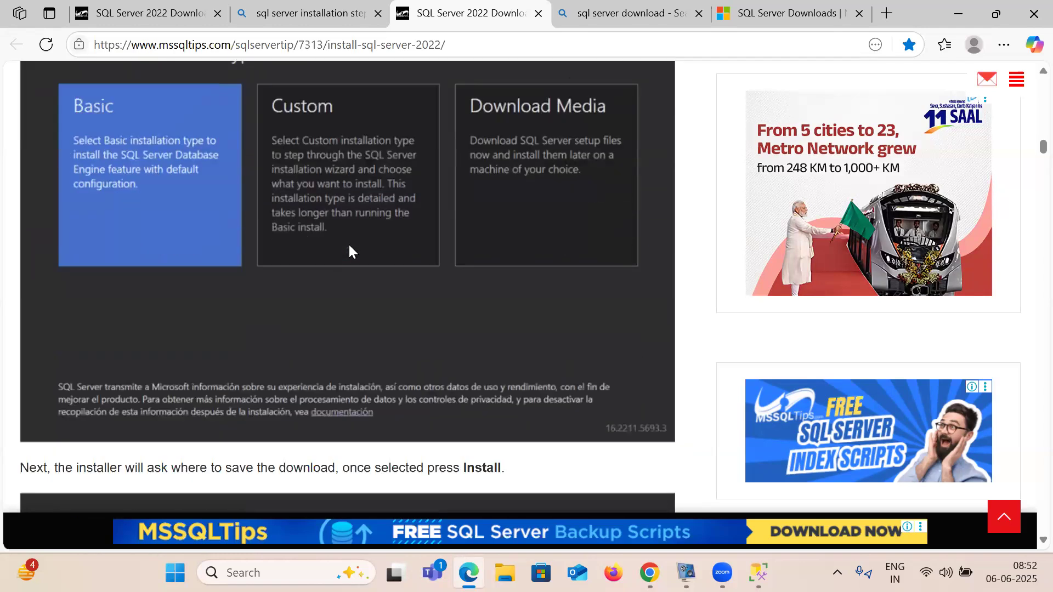
Examine the article's SQL Server 2022 Developer Edition screens for choosing the media location and downloading the install package
{"action": "scroll", "coordinate": [349, 251], "scroll_direction": "down", "scroll_amount": 3}
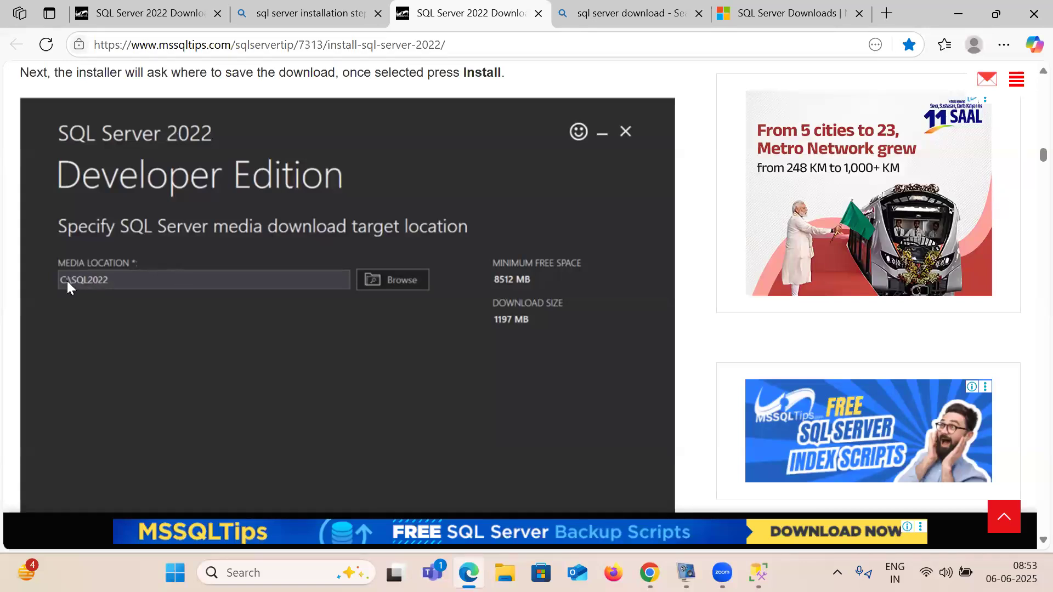
{"action": "scroll", "coordinate": [46, 255], "scroll_direction": "down", "scroll_amount": 7}
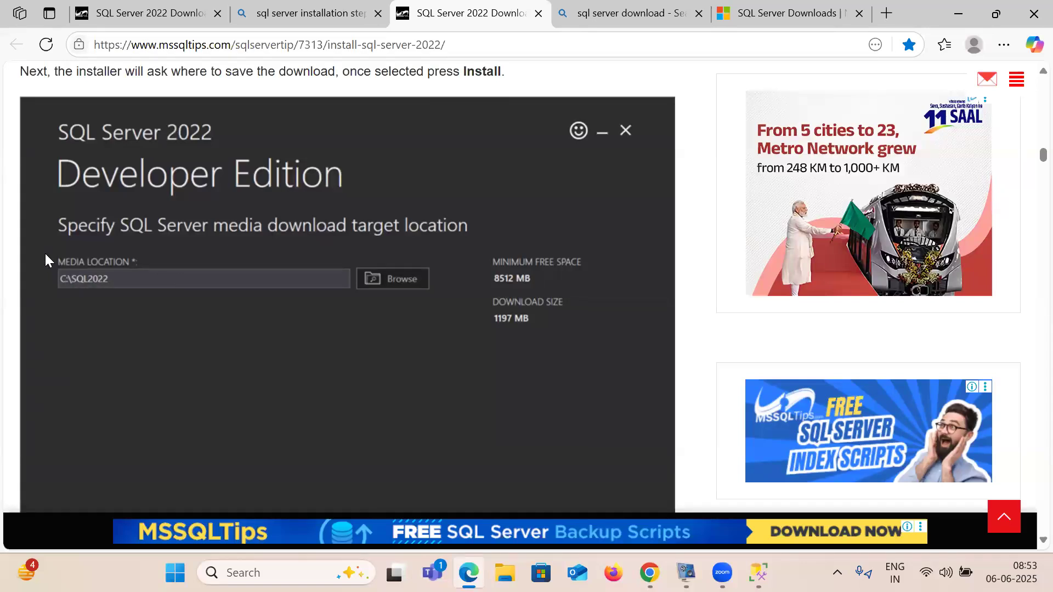
{"action": "scroll", "coordinate": [45, 255], "scroll_direction": "up", "scroll_amount": 1}
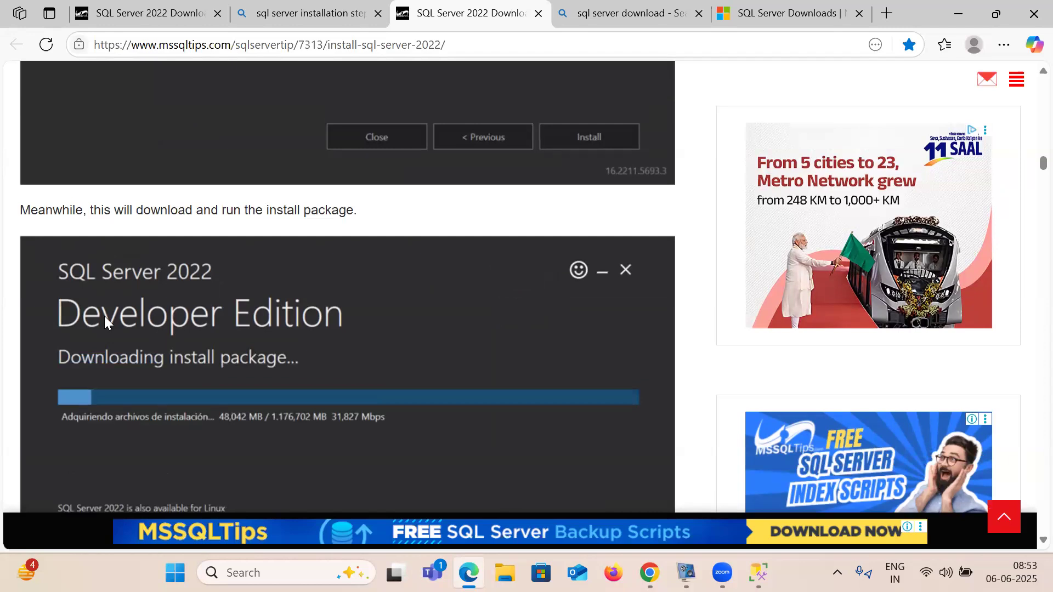
{"action": "scroll", "coordinate": [104, 317], "scroll_direction": "down", "scroll_amount": 3}
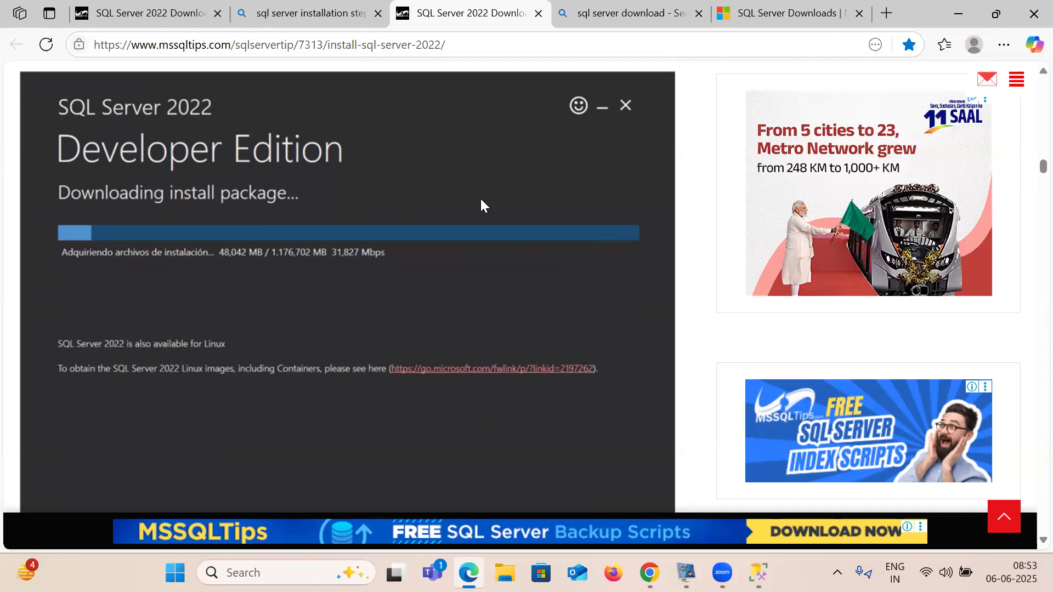
{"action": "scroll", "coordinate": [482, 203], "scroll_direction": "down", "scroll_amount": 4}
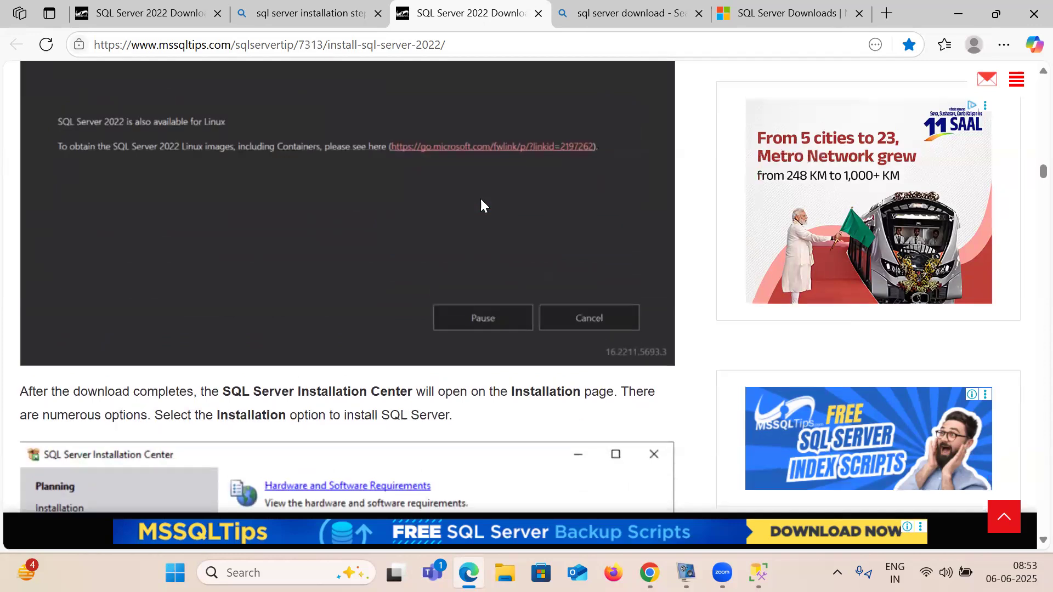
{"action": "scroll", "coordinate": [481, 206], "scroll_direction": "up", "scroll_amount": 2}
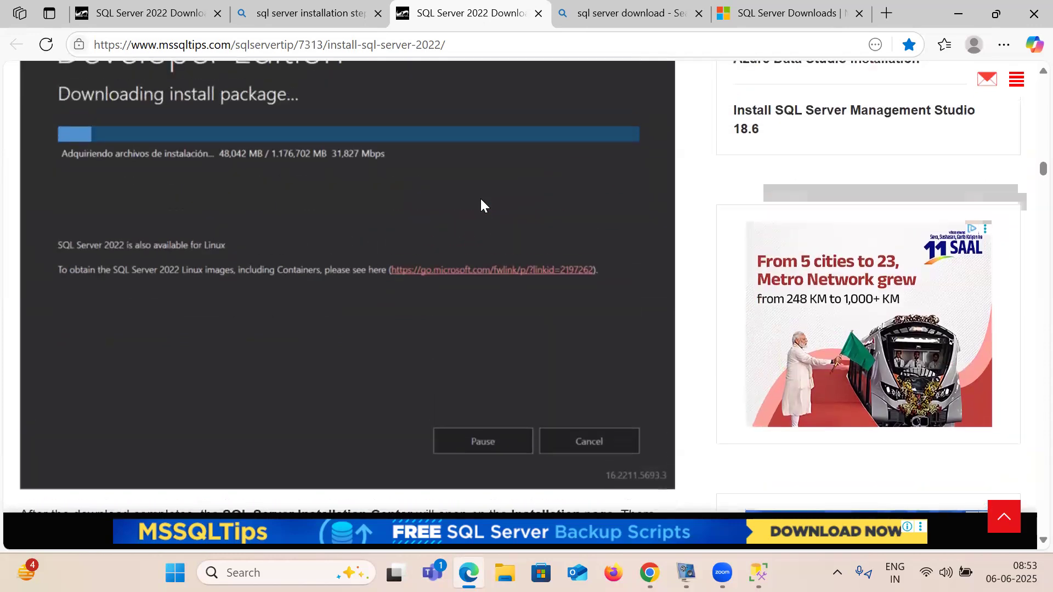
{"action": "scroll", "coordinate": [482, 206], "scroll_direction": "down", "scroll_amount": 3}
{"action": "scroll", "coordinate": [481, 201], "scroll_direction": "down", "scroll_amount": 4}
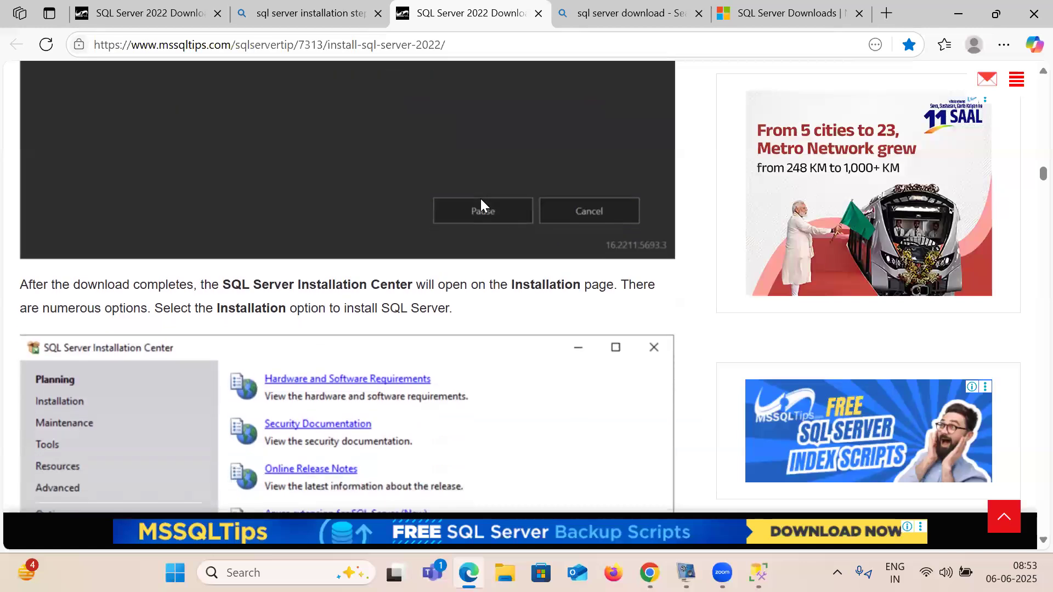
Examine the SQL Server Installation Center's Planning and Installation pages, including the new standalone installation option
{"action": "scroll", "coordinate": [485, 205], "scroll_direction": "down", "scroll_amount": 2}
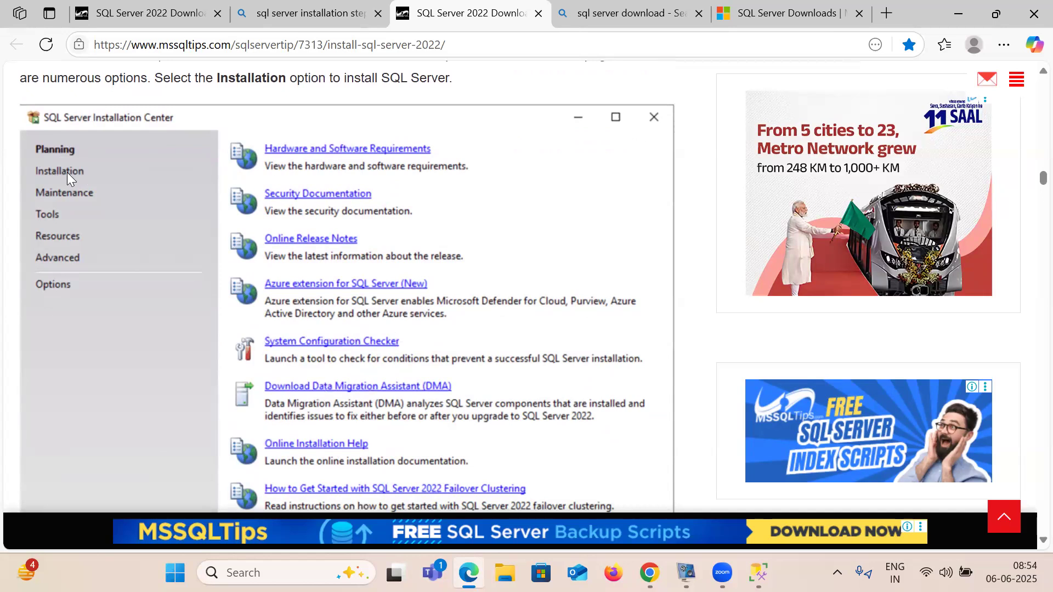
{"action": "scroll", "coordinate": [66, 172], "scroll_direction": "down", "scroll_amount": 7}
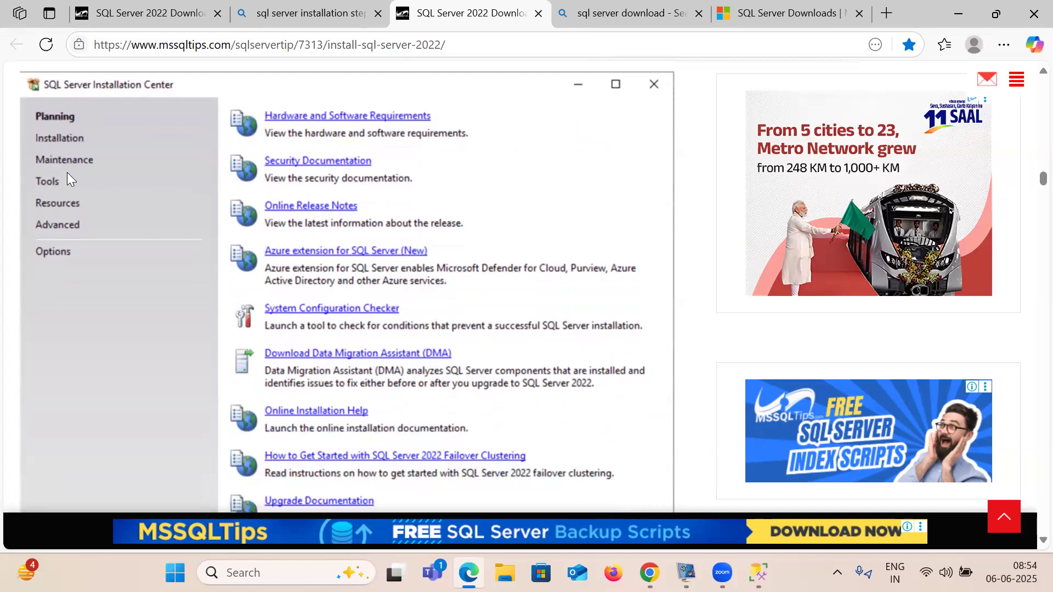
{"action": "scroll", "coordinate": [67, 172], "scroll_direction": "down", "scroll_amount": 7}
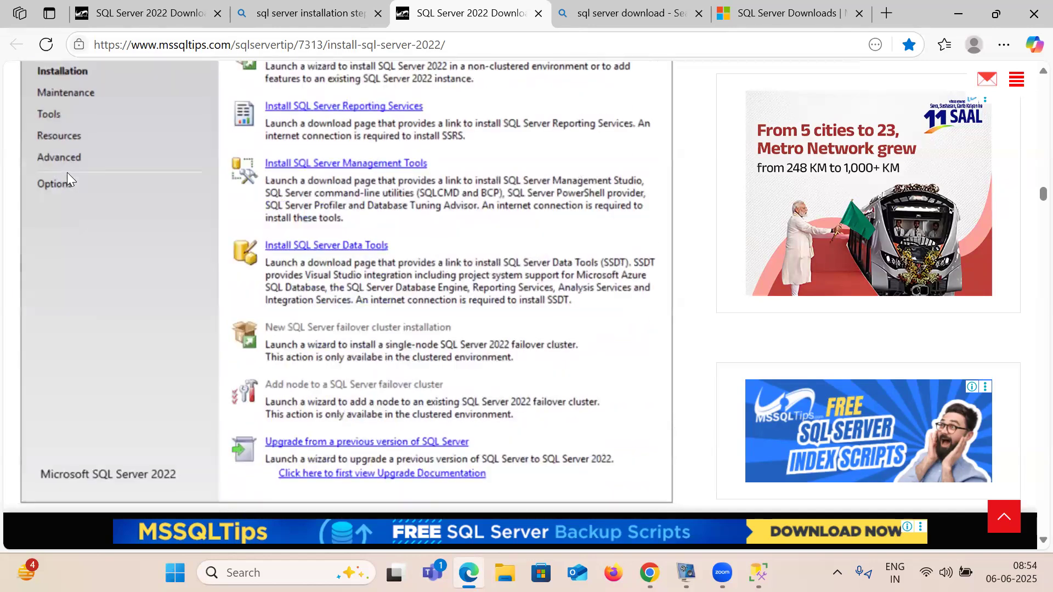
{"action": "scroll", "coordinate": [67, 173], "scroll_direction": "up", "scroll_amount": 2}
{"action": "scroll", "coordinate": [67, 172], "scroll_direction": "up", "scroll_amount": 2}
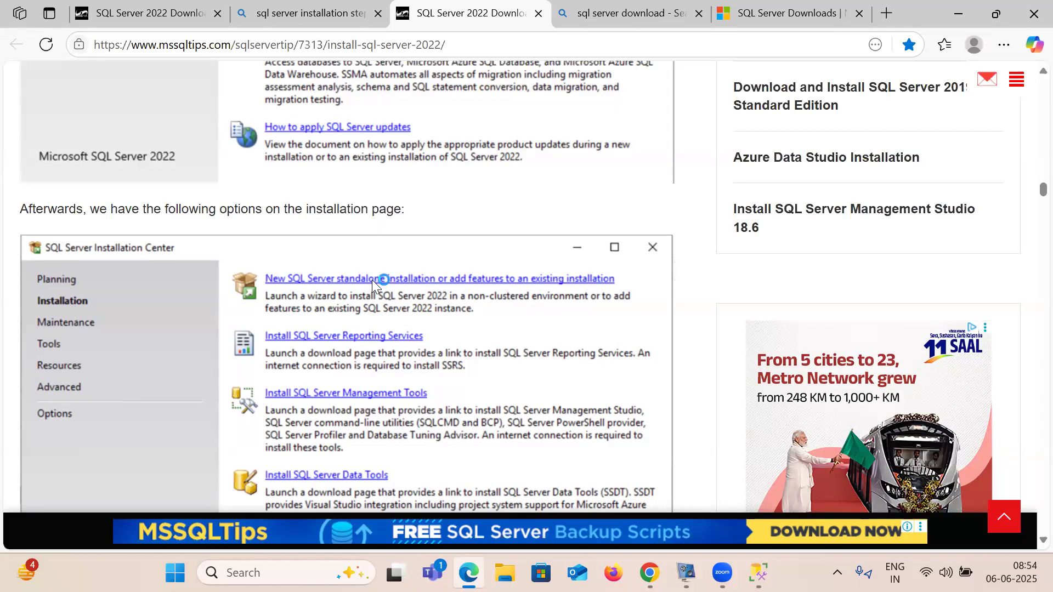
{"action": "scroll", "coordinate": [372, 280], "scroll_direction": "down", "scroll_amount": 6}
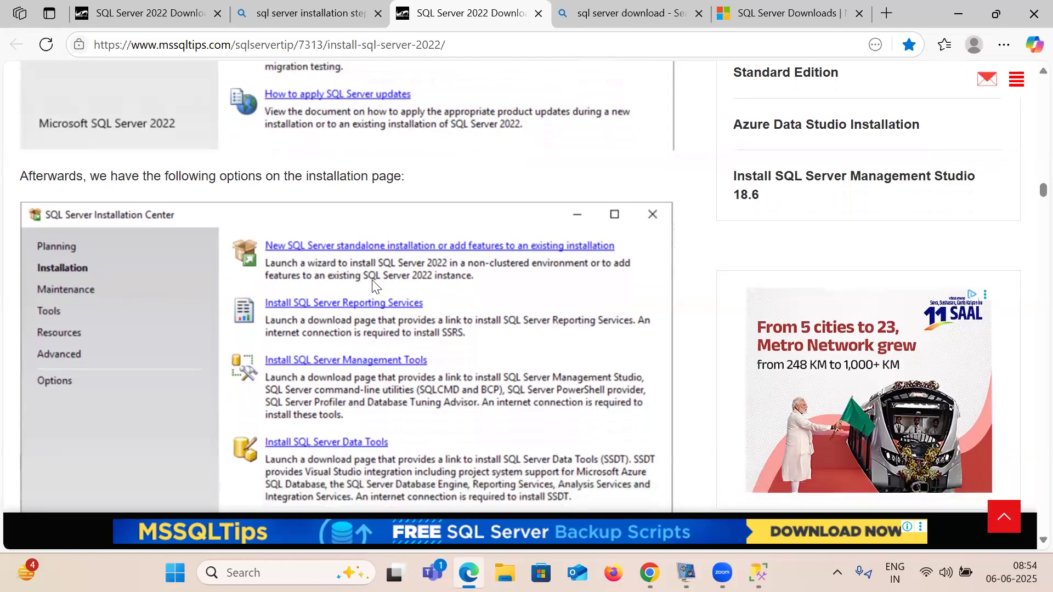
{"action": "scroll", "coordinate": [372, 283], "scroll_direction": "down", "scroll_amount": 4}
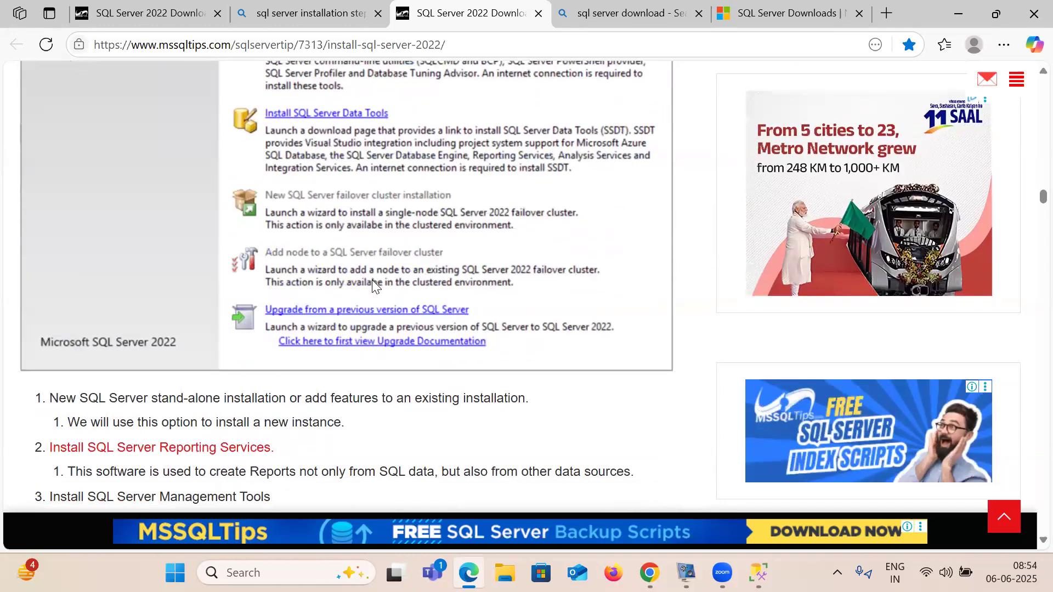
Read the article's Edition section on free editions, pay-as-you-go billing and product keys, including its setup screenshot
{"action": "scroll", "coordinate": [372, 285], "scroll_direction": "down", "scroll_amount": 10}
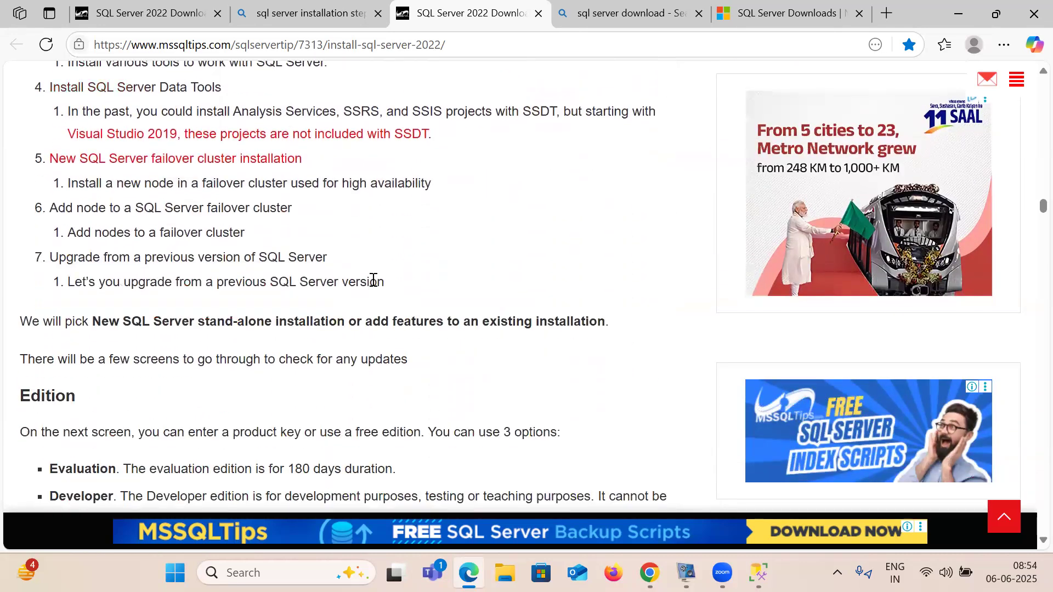
{"action": "scroll", "coordinate": [372, 285], "scroll_direction": "down", "scroll_amount": 10}
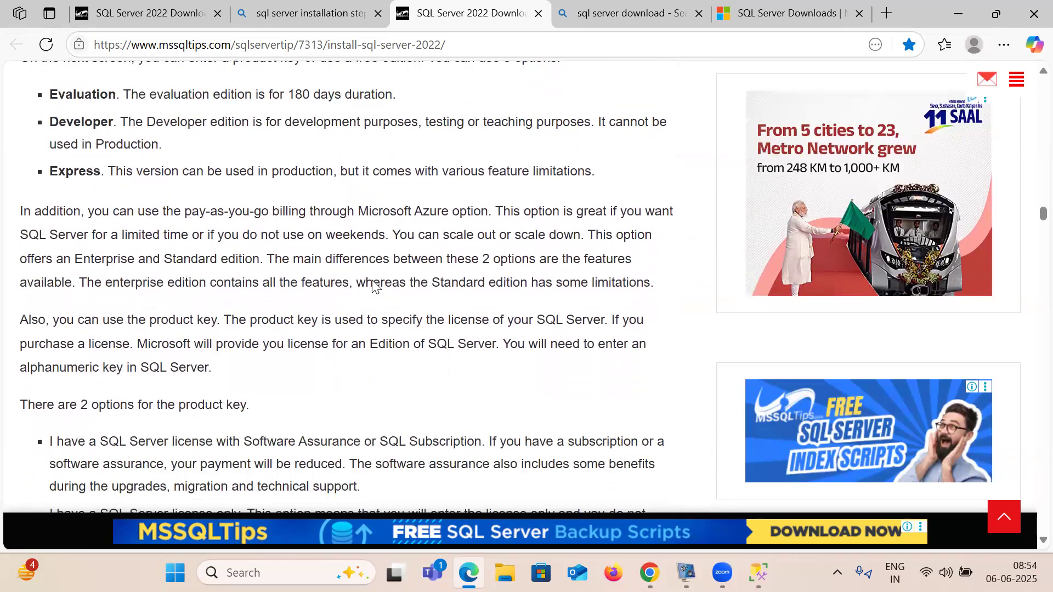
{"action": "scroll", "coordinate": [373, 281], "scroll_direction": "down", "scroll_amount": 1}
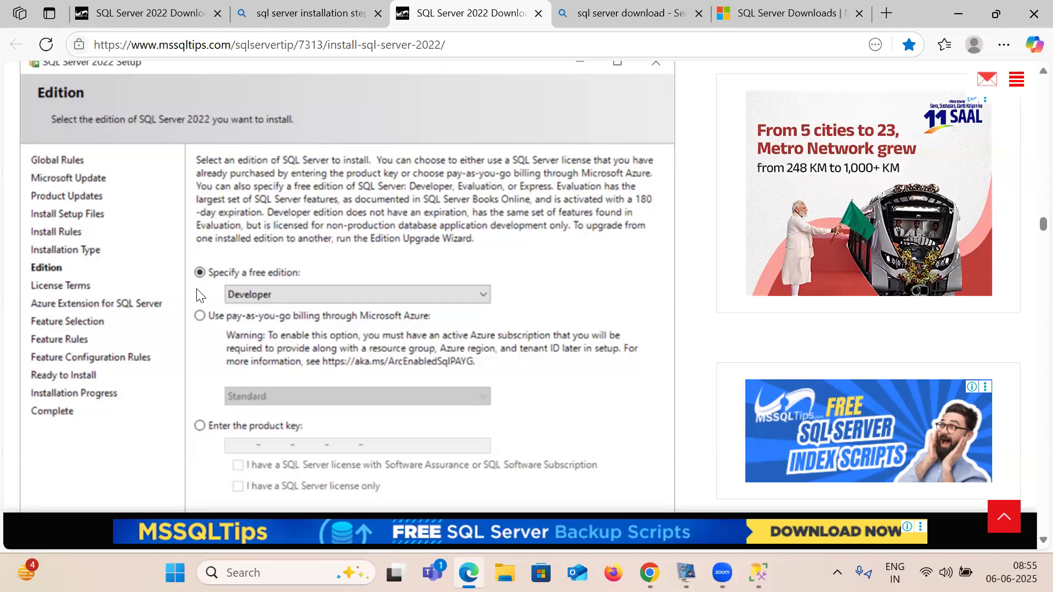
{"action": "scroll", "coordinate": [200, 296], "scroll_direction": "down", "scroll_amount": 3}
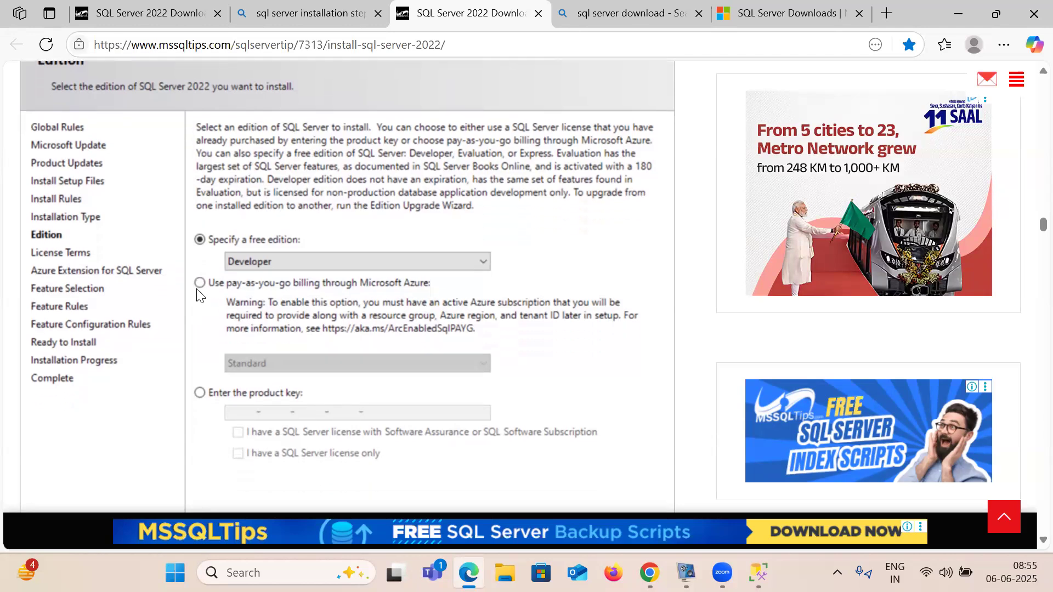
{"action": "scroll", "coordinate": [199, 295], "scroll_direction": "down", "scroll_amount": 1}
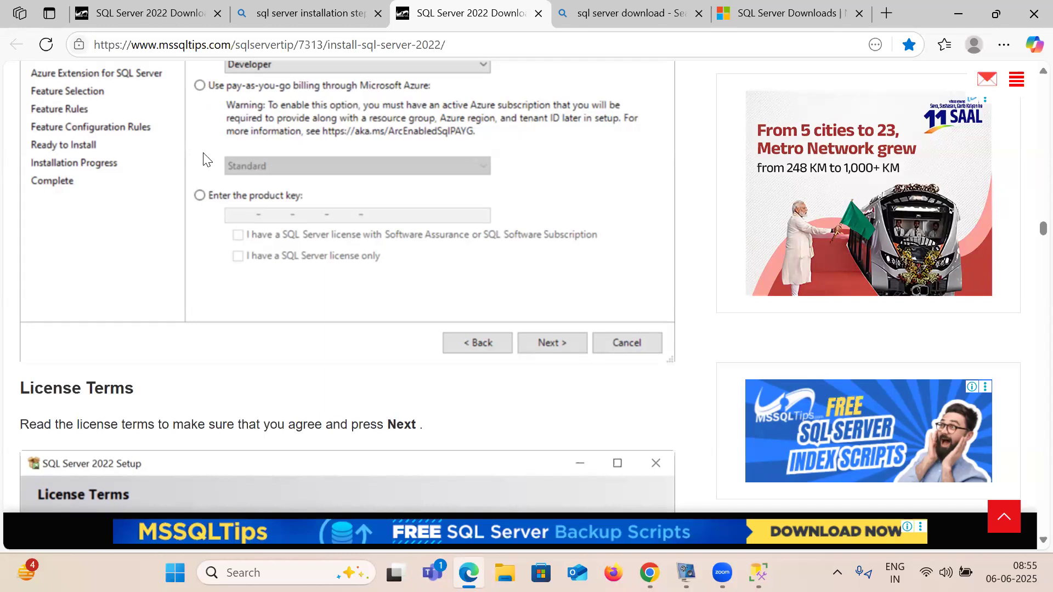
Review the License Terms acceptance screen and the Microsoft Update section of the installation article
{"action": "scroll", "coordinate": [204, 159], "scroll_direction": "down", "scroll_amount": 6}
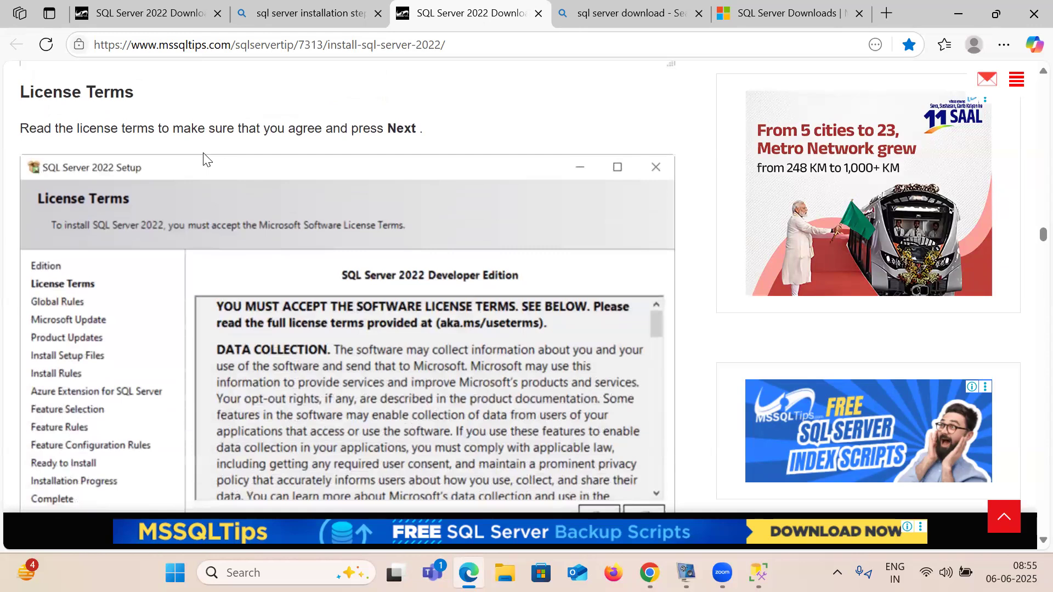
{"action": "scroll", "coordinate": [203, 158], "scroll_direction": "down", "scroll_amount": 1}
{"action": "scroll", "coordinate": [203, 153], "scroll_direction": "down", "scroll_amount": 1}
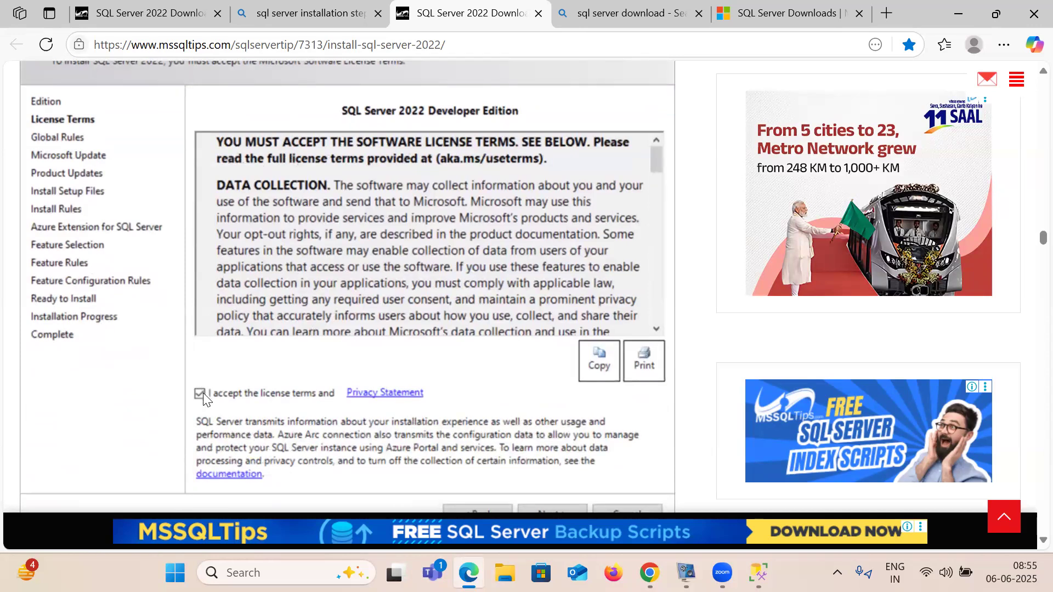
{"action": "scroll", "coordinate": [203, 392], "scroll_direction": "down", "scroll_amount": 6}
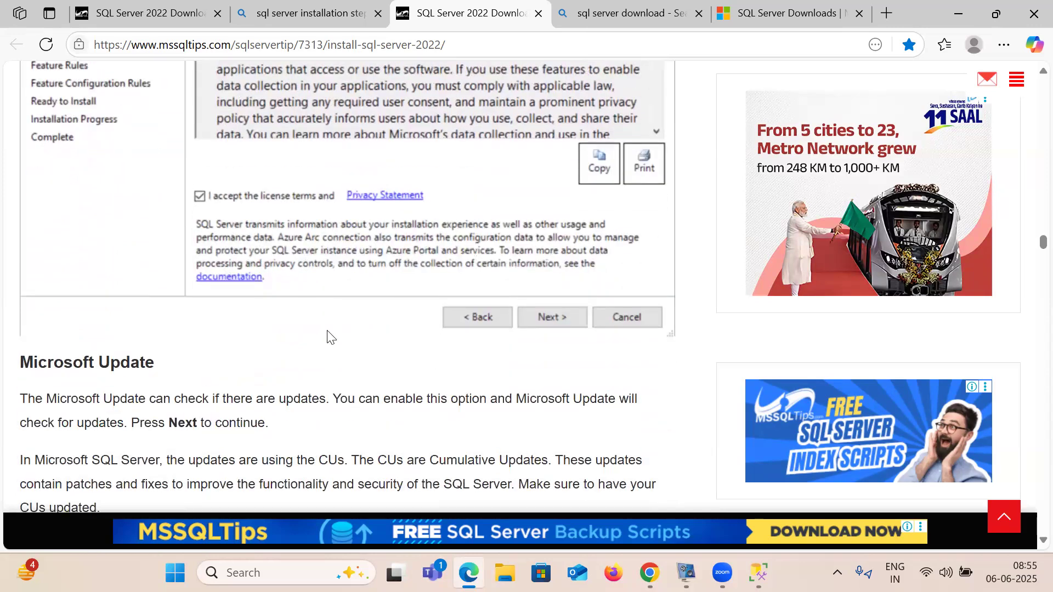
{"action": "scroll", "coordinate": [329, 336], "scroll_direction": "down", "scroll_amount": 5}
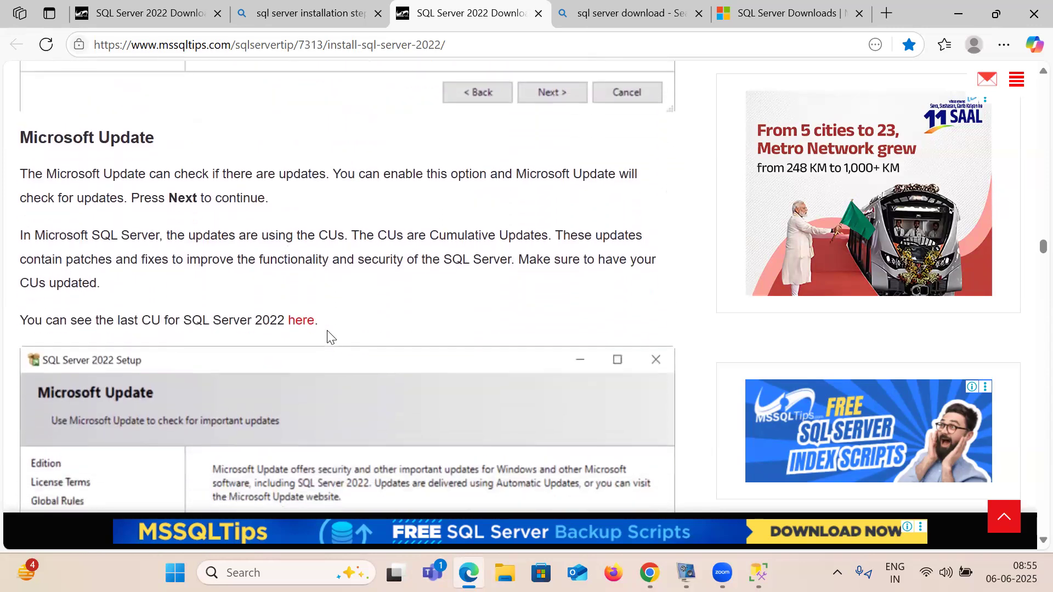
{"action": "scroll", "coordinate": [328, 335], "scroll_direction": "down", "scroll_amount": 3}
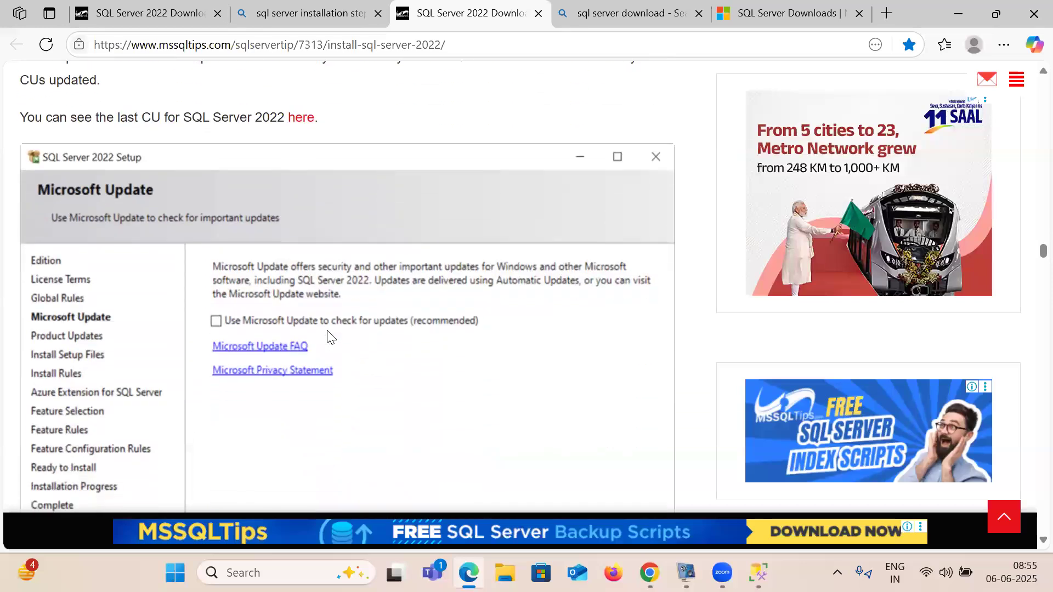
{"action": "scroll", "coordinate": [329, 336], "scroll_direction": "down", "scroll_amount": 2}
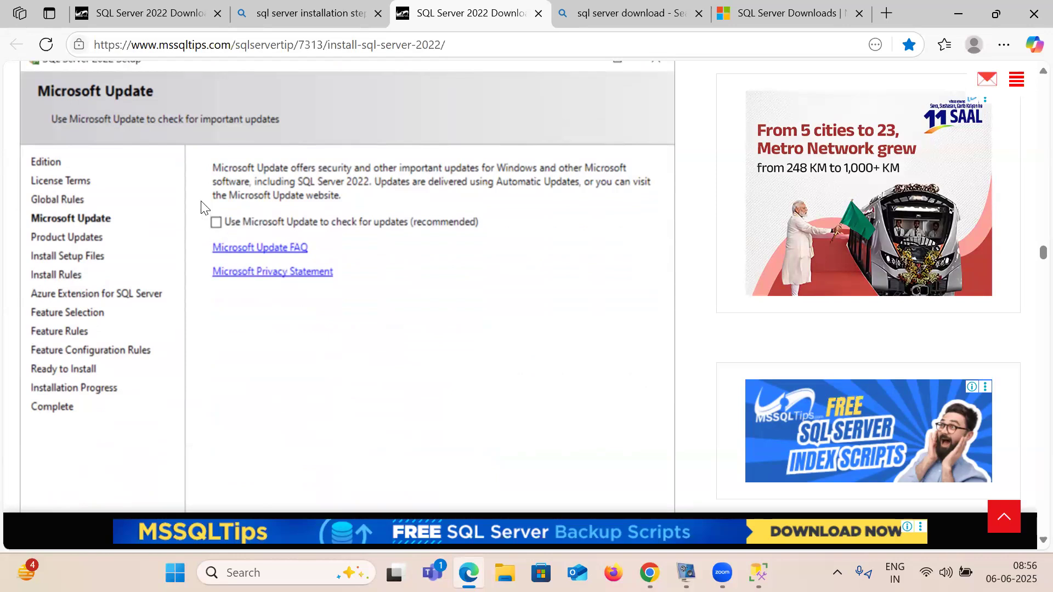
{"action": "scroll", "coordinate": [201, 208], "scroll_direction": "down", "scroll_amount": 1}
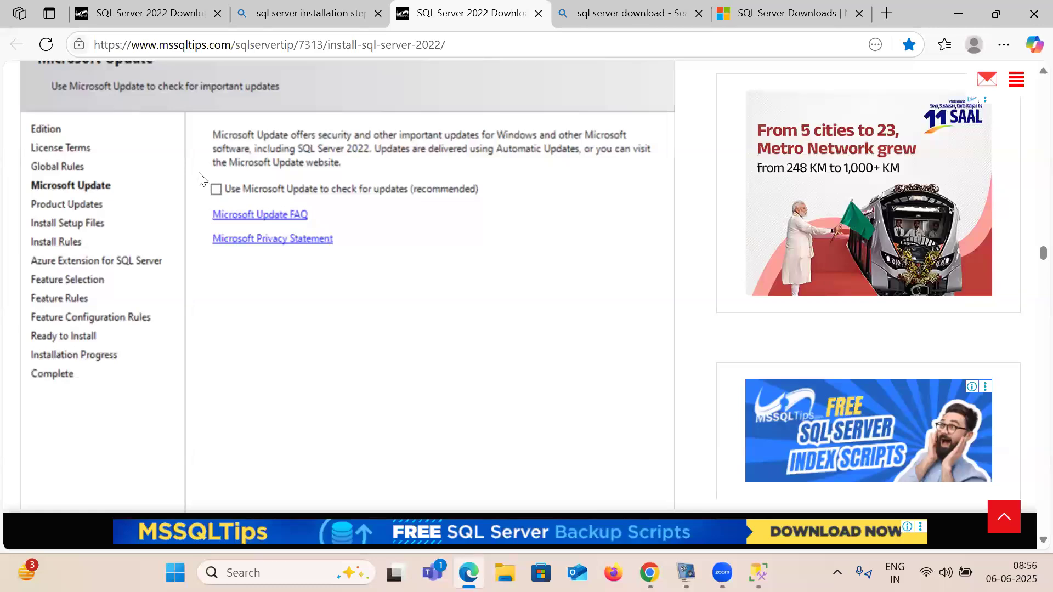
Examine the Install Rules section with its rule check results and read on to the Windows Firewall Warning section
{"action": "scroll", "coordinate": [203, 179], "scroll_direction": "down", "scroll_amount": 5}
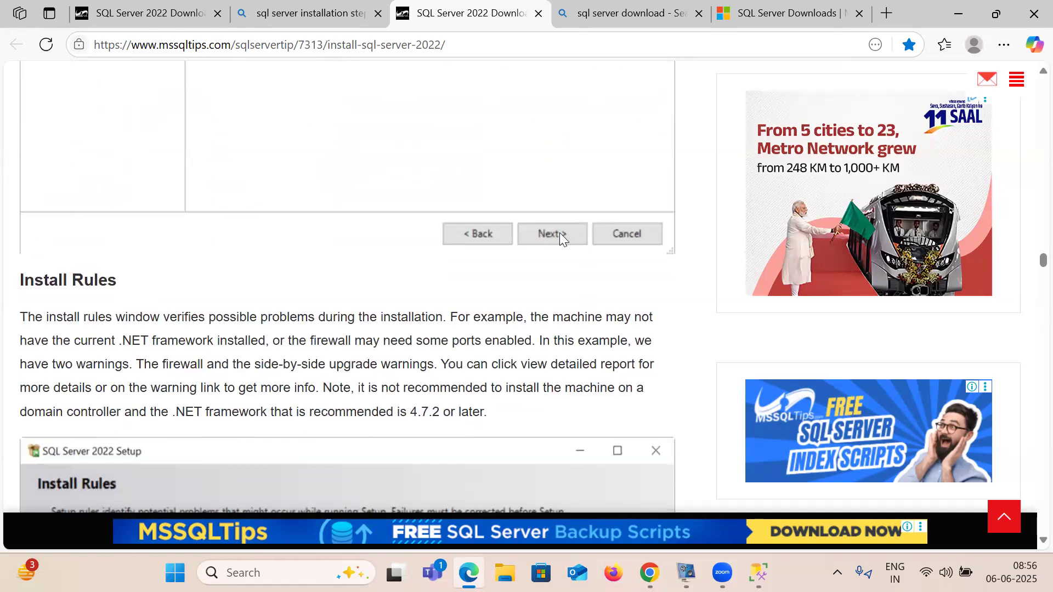
{"action": "scroll", "coordinate": [352, 258], "scroll_direction": "down", "scroll_amount": 5}
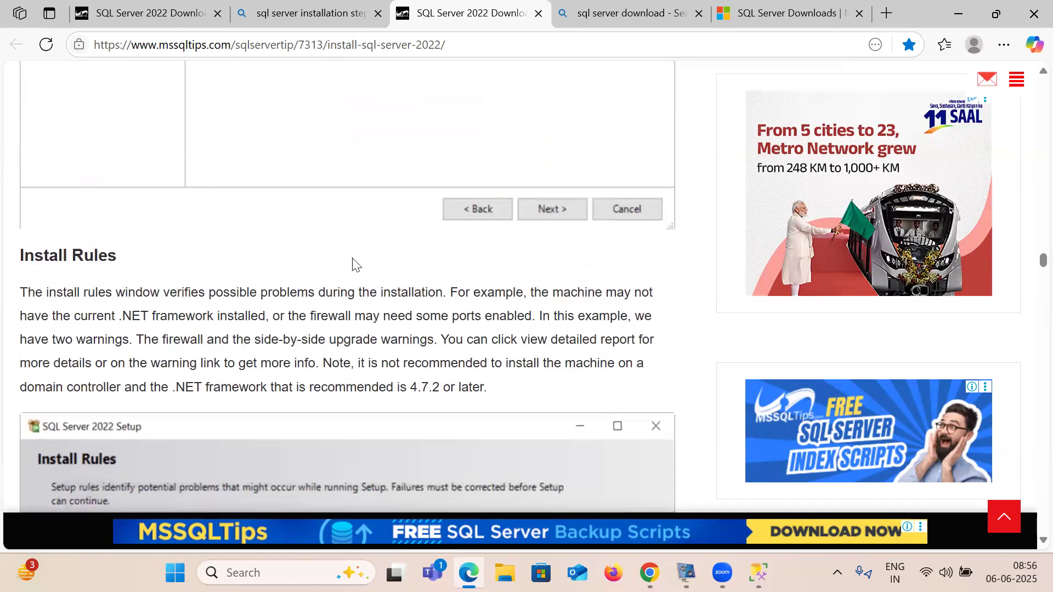
{"action": "scroll", "coordinate": [352, 258], "scroll_direction": "down", "scroll_amount": 3}
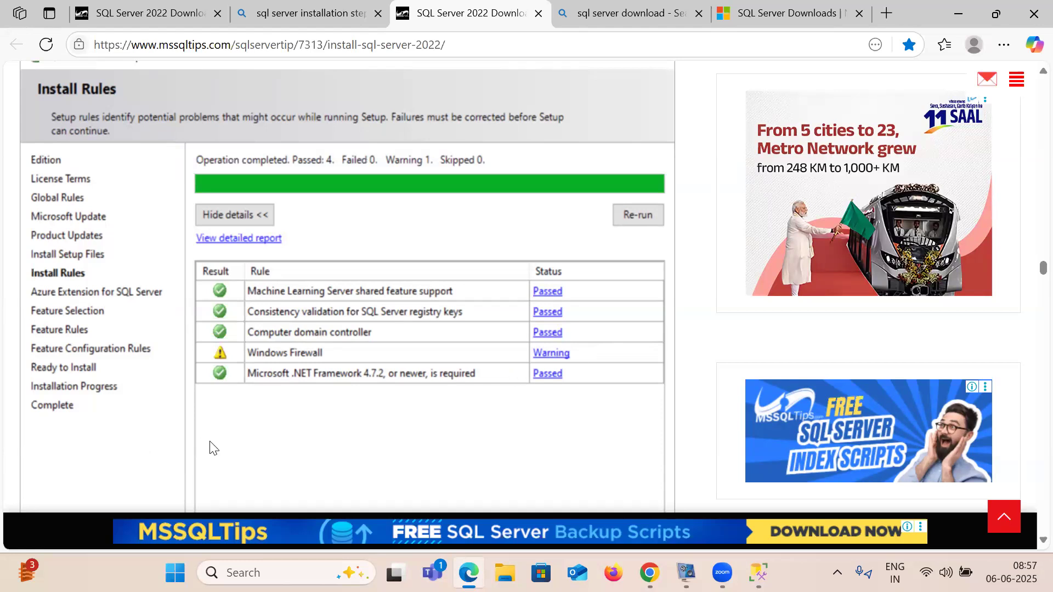
{"action": "scroll", "coordinate": [213, 448], "scroll_direction": "down", "scroll_amount": 5}
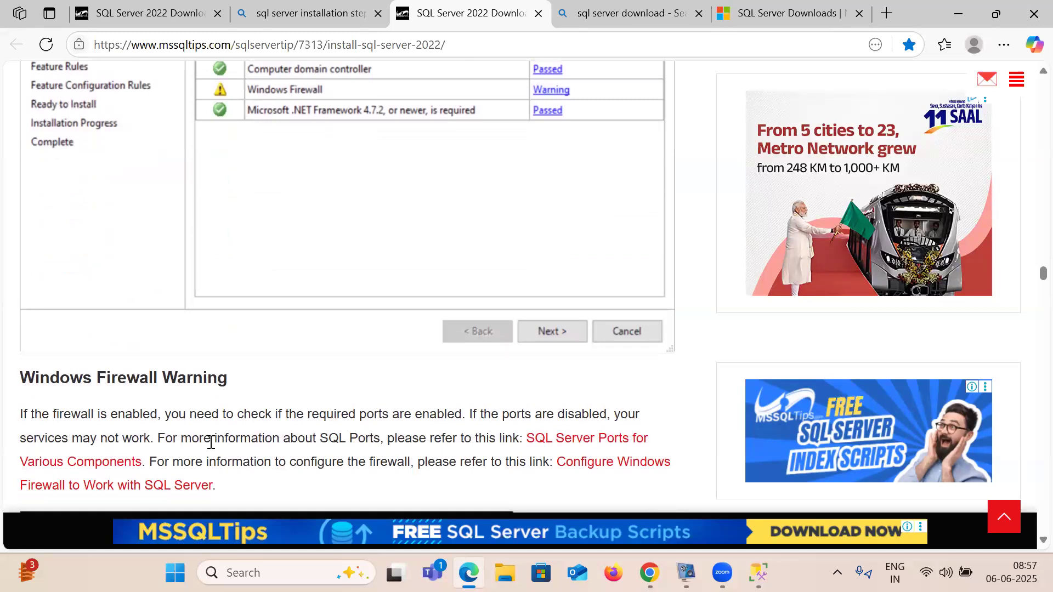
{"action": "scroll", "coordinate": [212, 448], "scroll_direction": "down", "scroll_amount": 1}
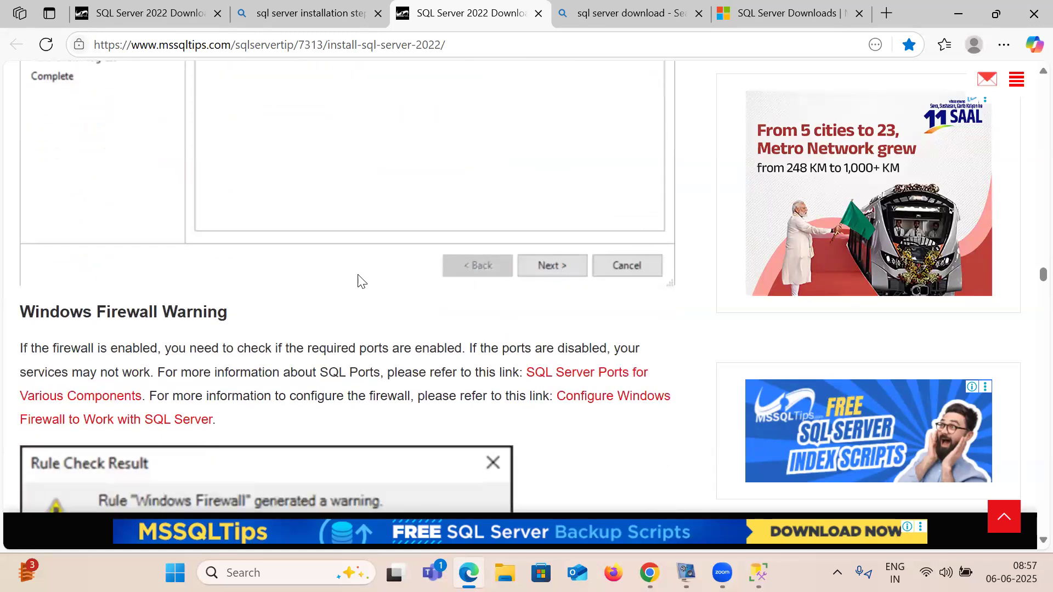
Read the Windows Firewall Warning section and examine the Azure Extension for SQL Server screen with its login and subscription fields
{"action": "scroll", "coordinate": [358, 275], "scroll_direction": "down", "scroll_amount": 4}
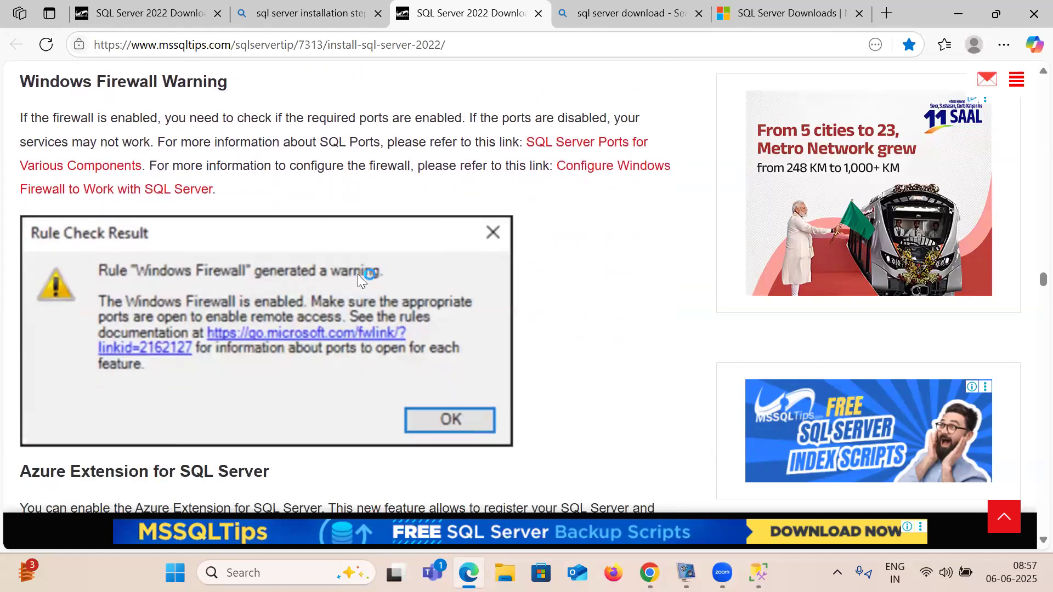
{"action": "scroll", "coordinate": [357, 274], "scroll_direction": "down", "scroll_amount": 1}
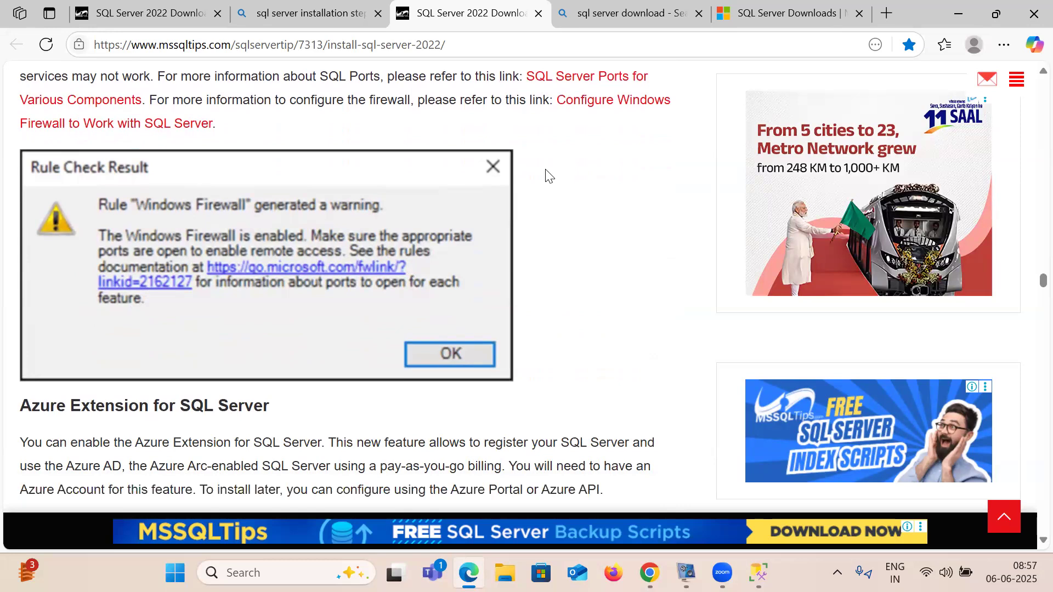
{"action": "scroll", "coordinate": [546, 175], "scroll_direction": "down", "scroll_amount": 9}
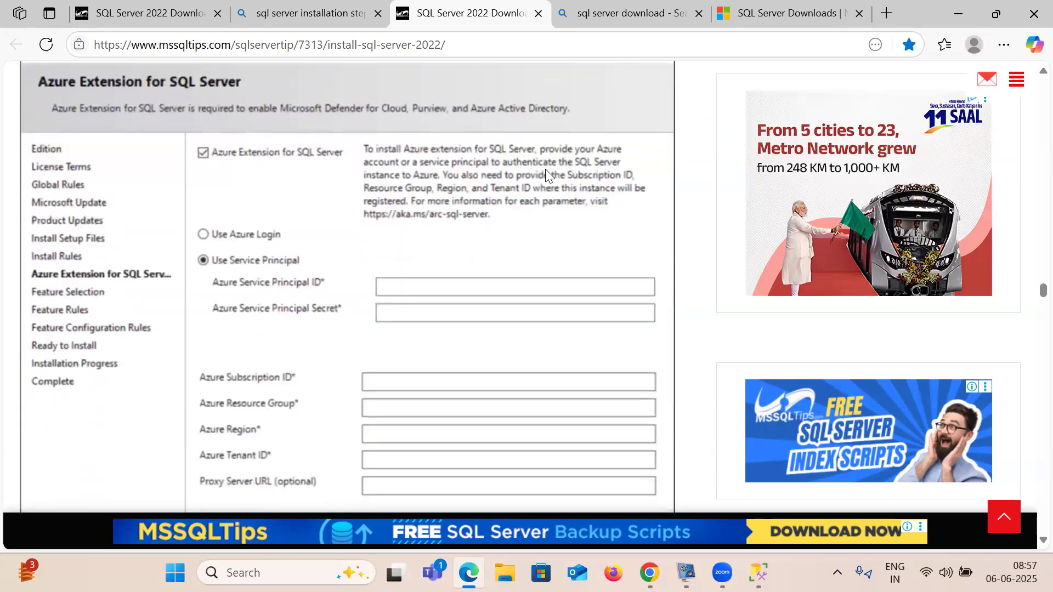
{"action": "scroll", "coordinate": [546, 172], "scroll_direction": "down", "scroll_amount": 1}
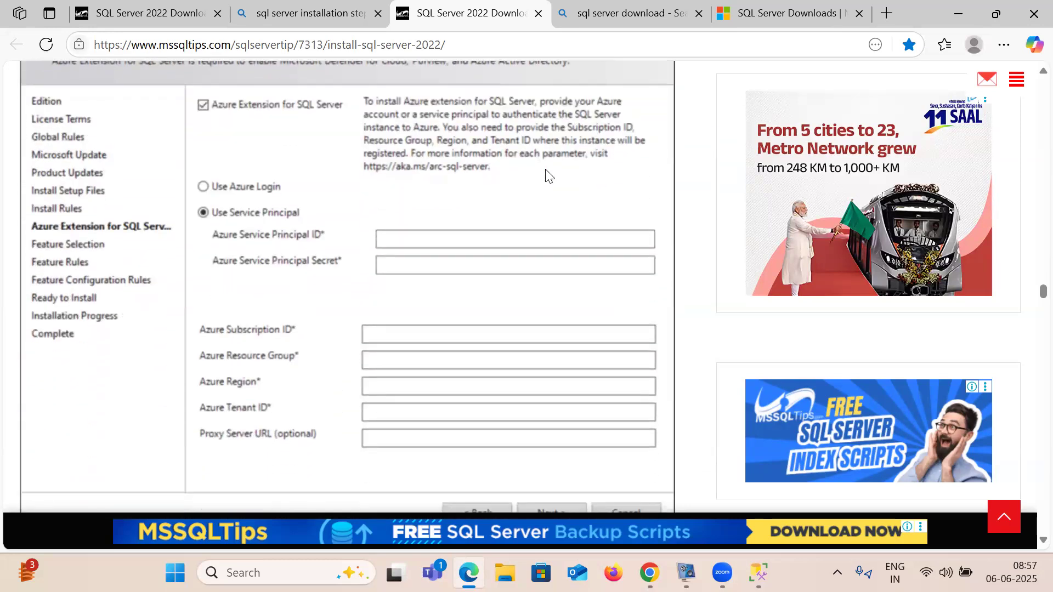
{"action": "scroll", "coordinate": [546, 170], "scroll_direction": "up", "scroll_amount": 3}
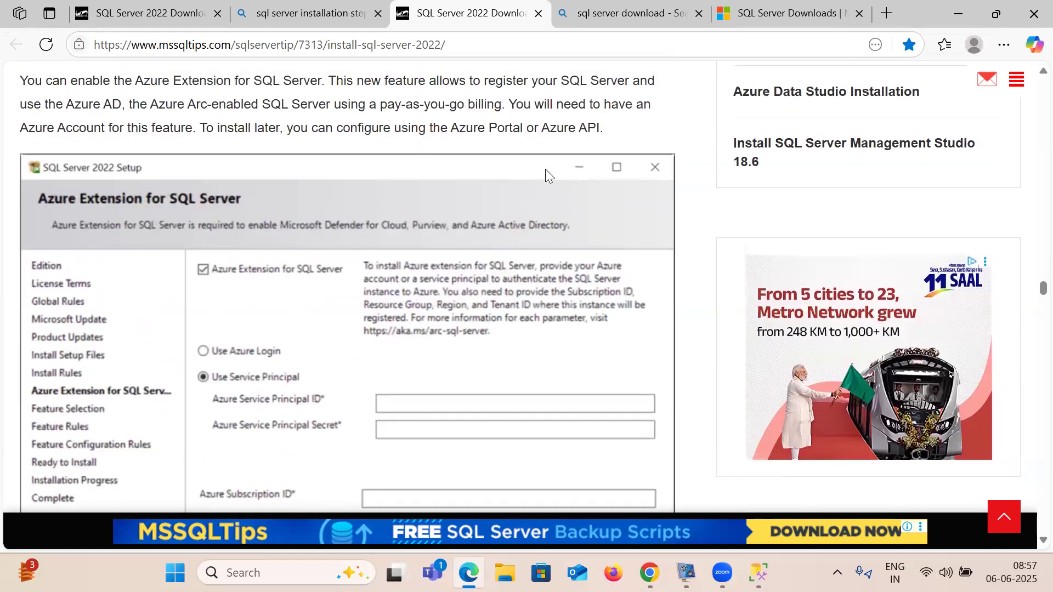
{"action": "scroll", "coordinate": [545, 169], "scroll_direction": "down", "scroll_amount": 2}
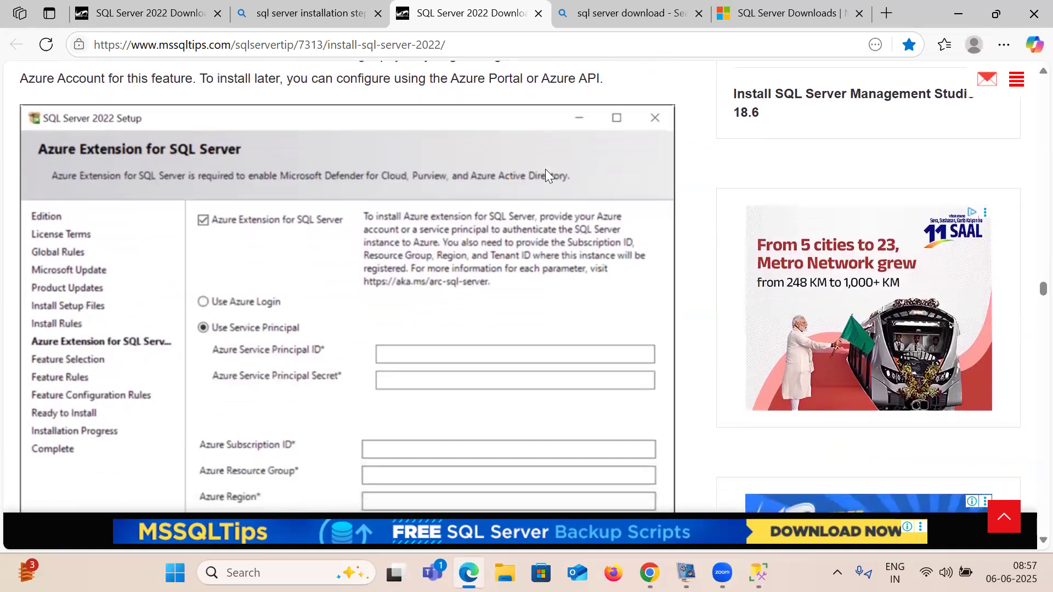
{"action": "scroll", "coordinate": [546, 169], "scroll_direction": "down", "scroll_amount": 1}
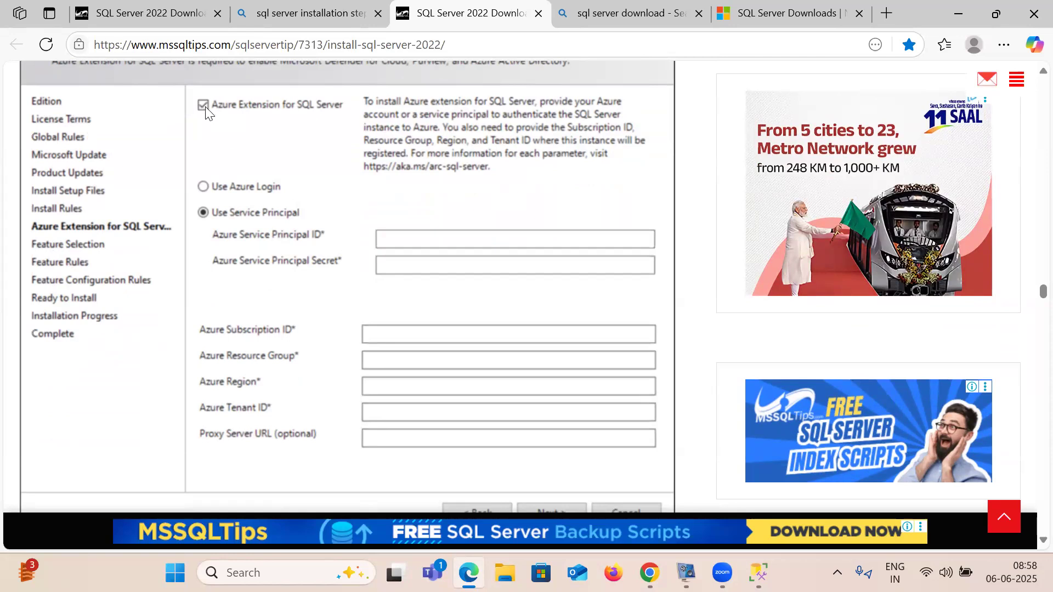
Examine the Feature Selection section, including the instance and shared features, root directories and the descriptions of each feature
{"action": "scroll", "coordinate": [206, 112], "scroll_direction": "down", "scroll_amount": 5}
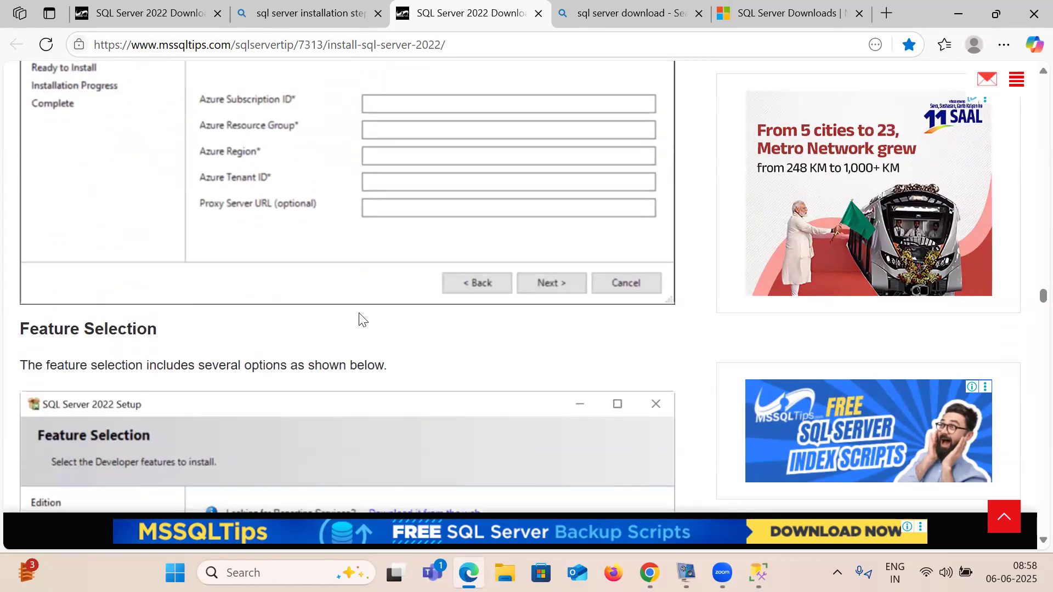
{"action": "scroll", "coordinate": [362, 320], "scroll_direction": "down", "scroll_amount": 7}
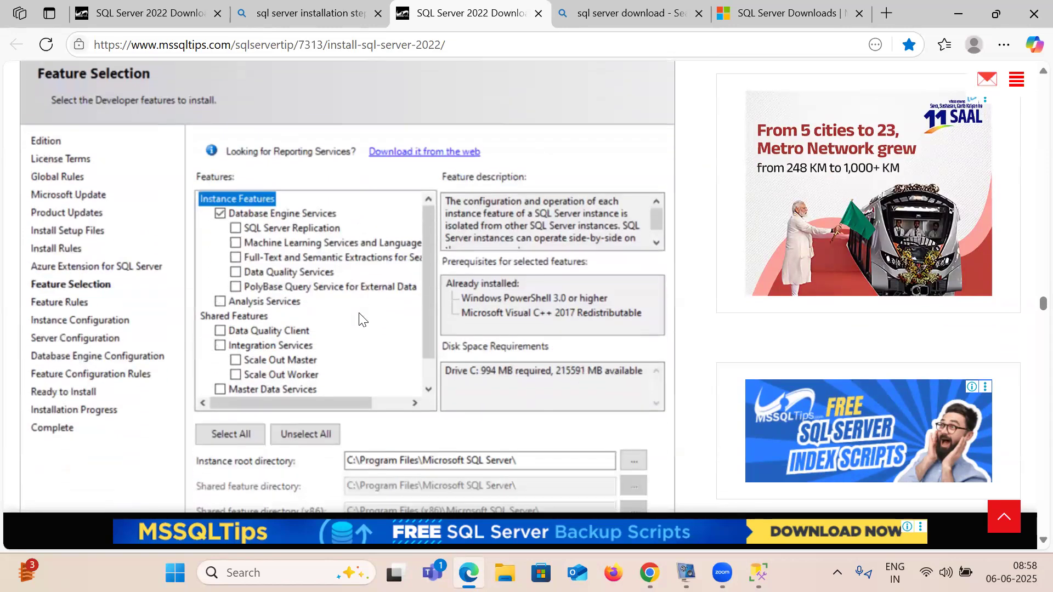
{"action": "scroll", "coordinate": [362, 320], "scroll_direction": "up", "scroll_amount": 2}
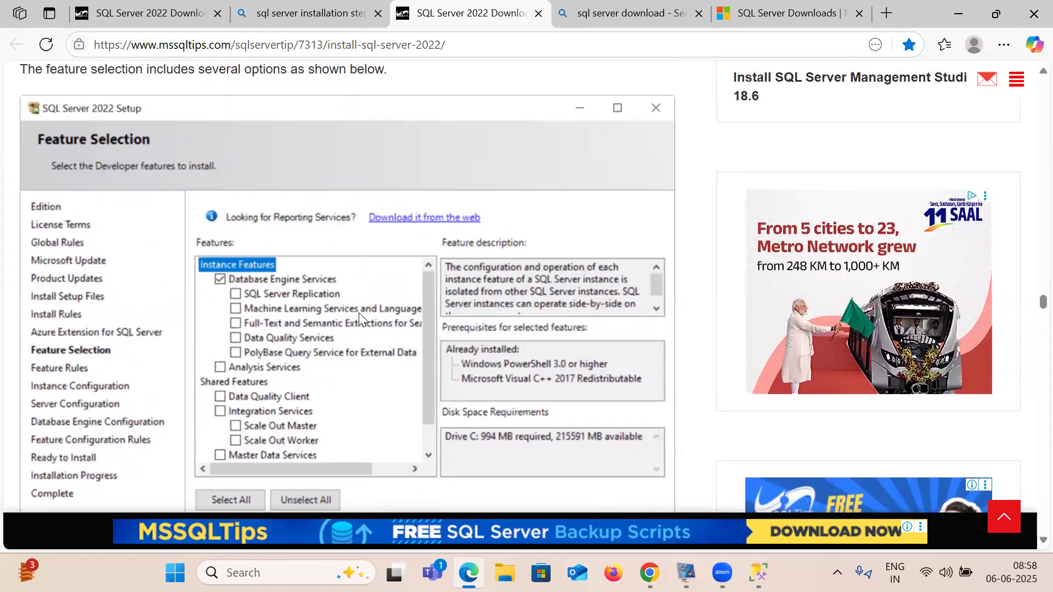
{"action": "scroll", "coordinate": [359, 312], "scroll_direction": "down", "scroll_amount": 1}
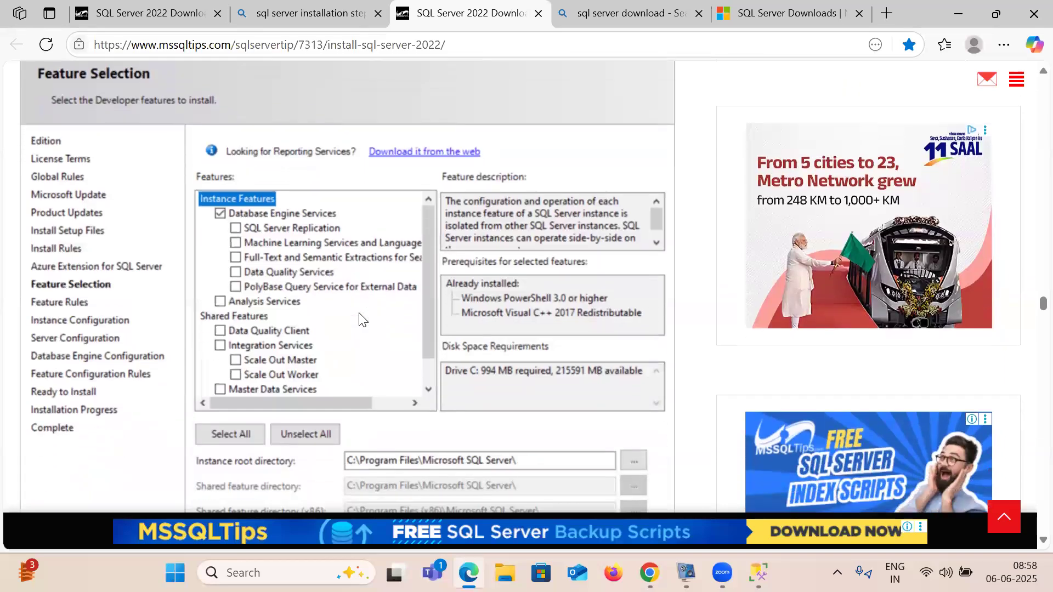
{"action": "scroll", "coordinate": [362, 319], "scroll_direction": "down", "scroll_amount": 1}
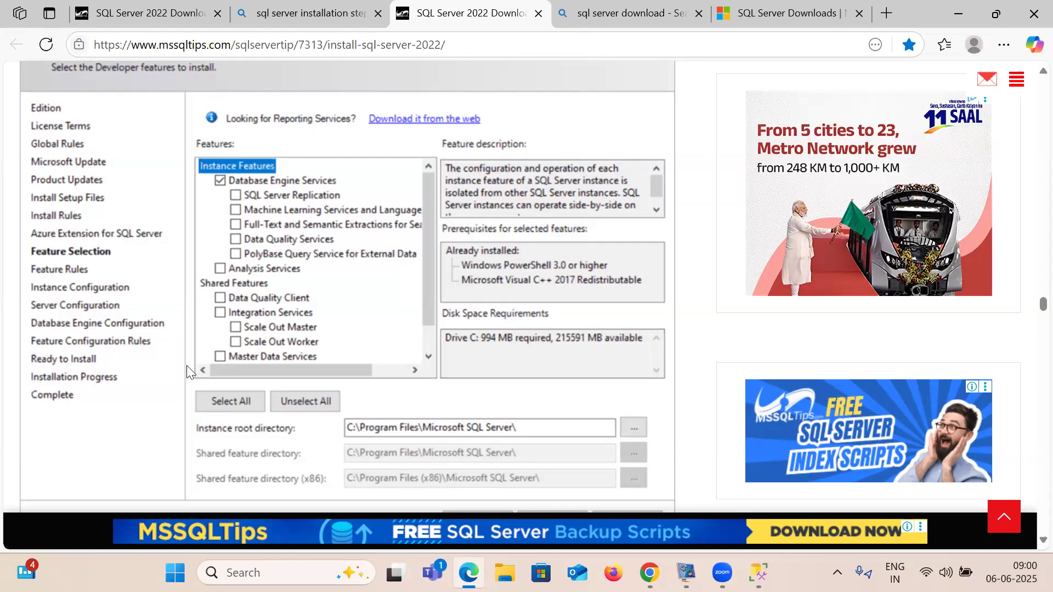
{"action": "scroll", "coordinate": [186, 371], "scroll_direction": "down", "scroll_amount": 3}
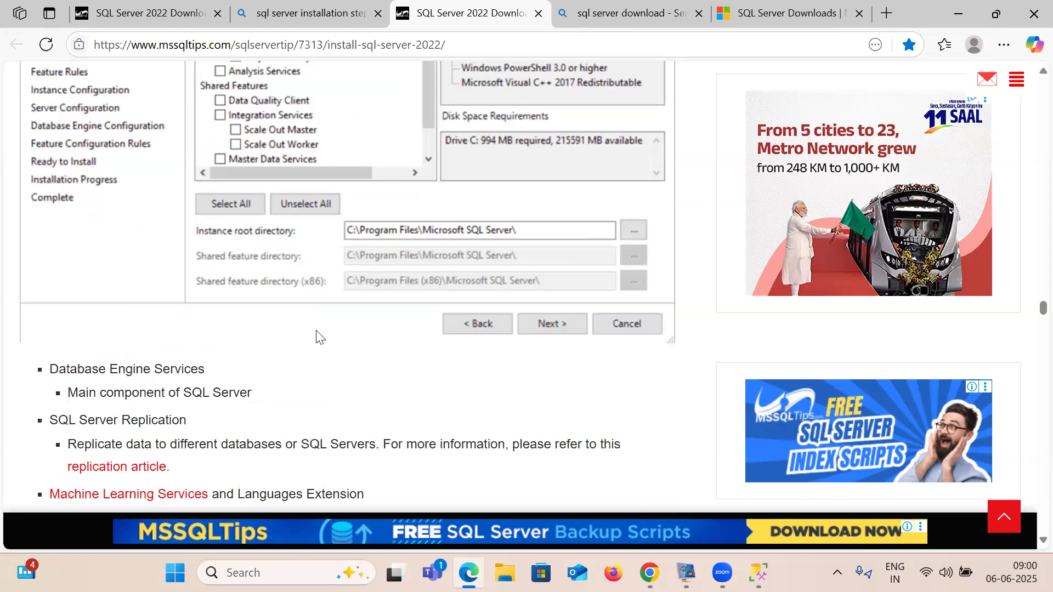
{"action": "scroll", "coordinate": [319, 337], "scroll_direction": "down", "scroll_amount": 6}
Review the Instance Configuration screen with its default and named instance options and the Server Configuration service accounts
{"action": "scroll", "coordinate": [319, 337], "scroll_direction": "down", "scroll_amount": 10}
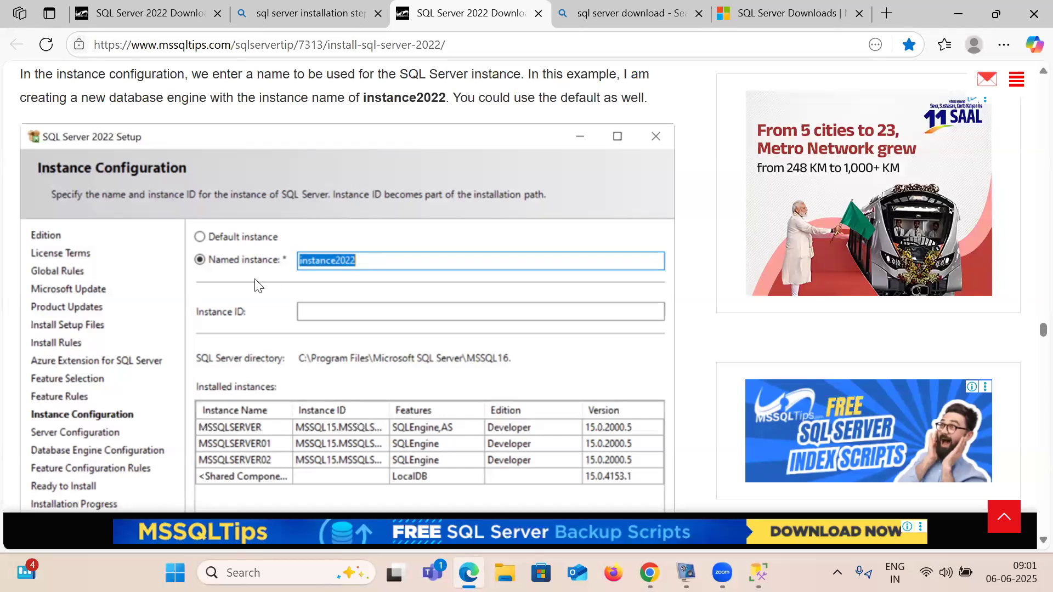
{"action": "scroll", "coordinate": [245, 281], "scroll_direction": "down", "scroll_amount": 5}
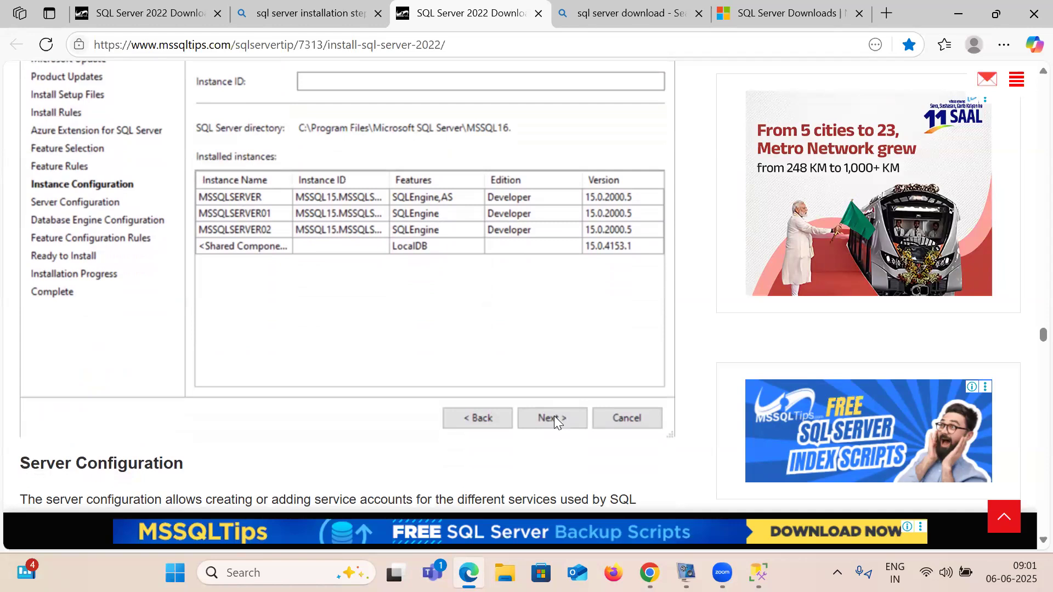
{"action": "scroll", "coordinate": [382, 354], "scroll_direction": "down", "scroll_amount": 10}
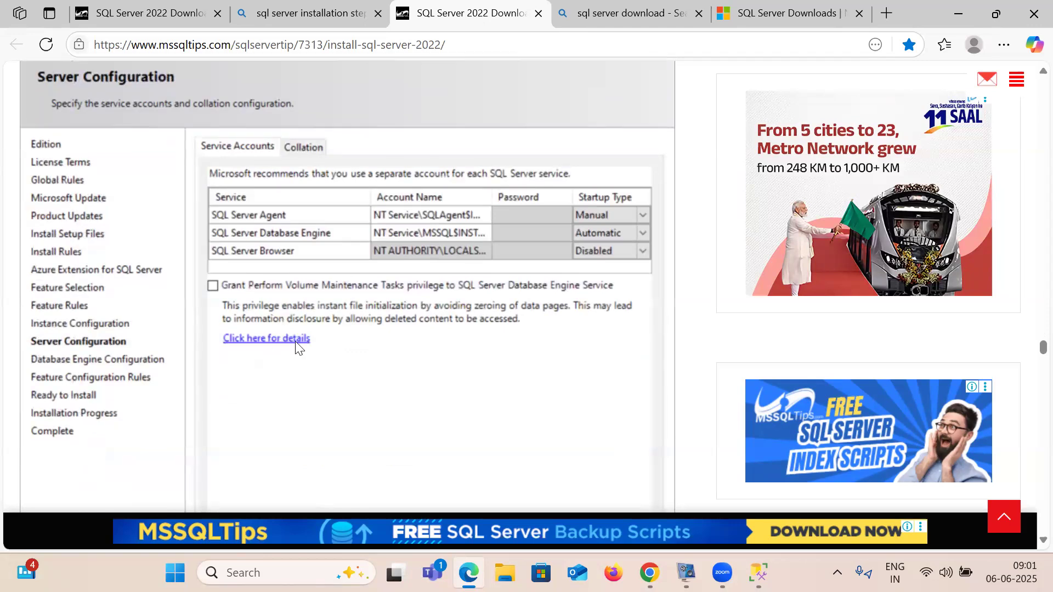
{"action": "scroll", "coordinate": [333, 240], "scroll_direction": "down", "scroll_amount": 3}
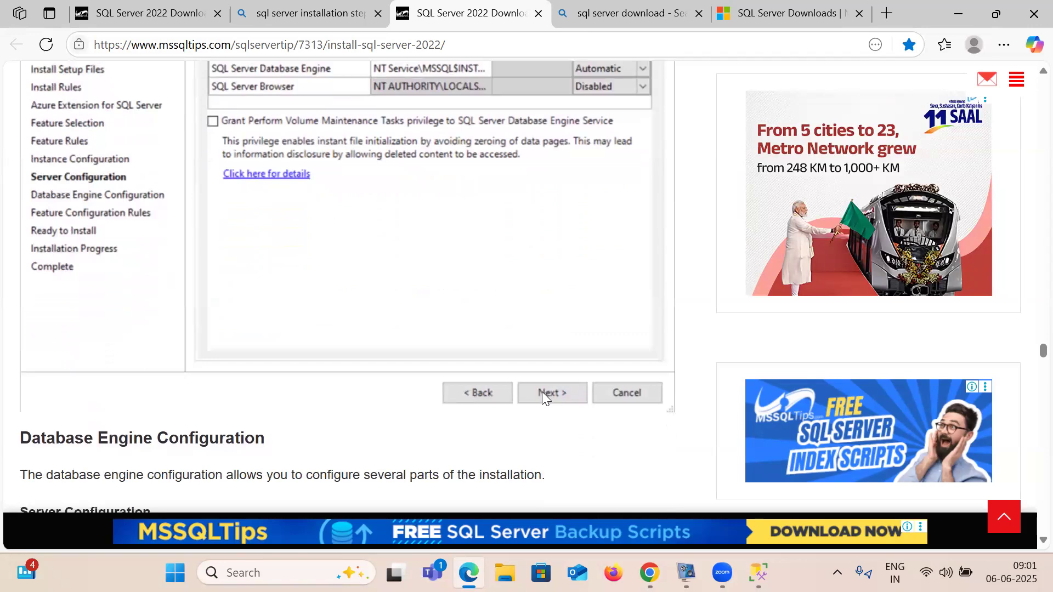
Examine the Database Engine Configuration section on Windows and mixed authentication modes, the sa password fields and SQL Server administrators
{"action": "scroll", "coordinate": [338, 401], "scroll_direction": "down", "scroll_amount": 7}
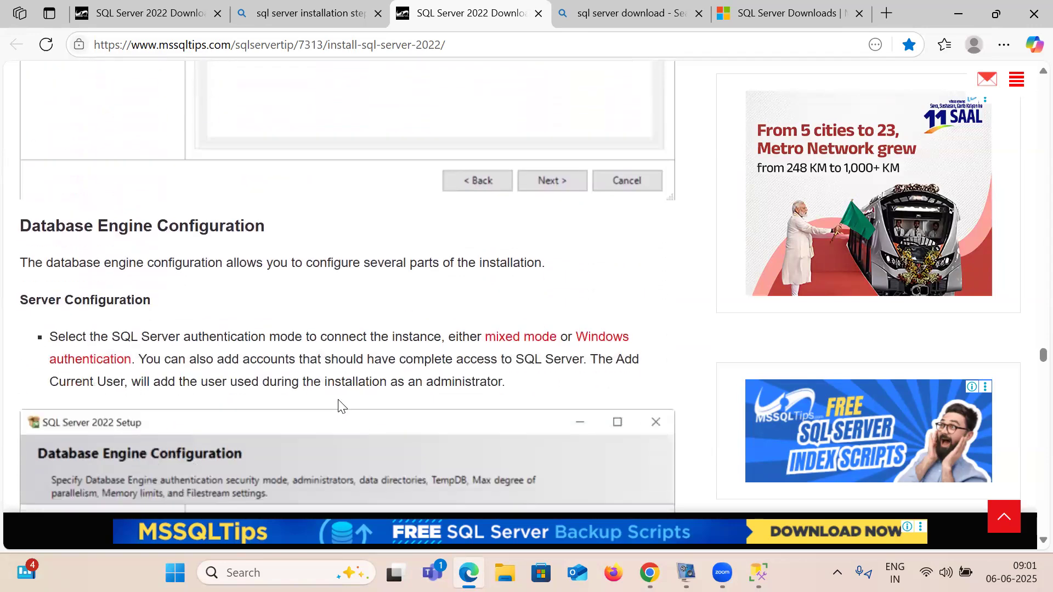
{"action": "scroll", "coordinate": [339, 406], "scroll_direction": "down", "scroll_amount": 3}
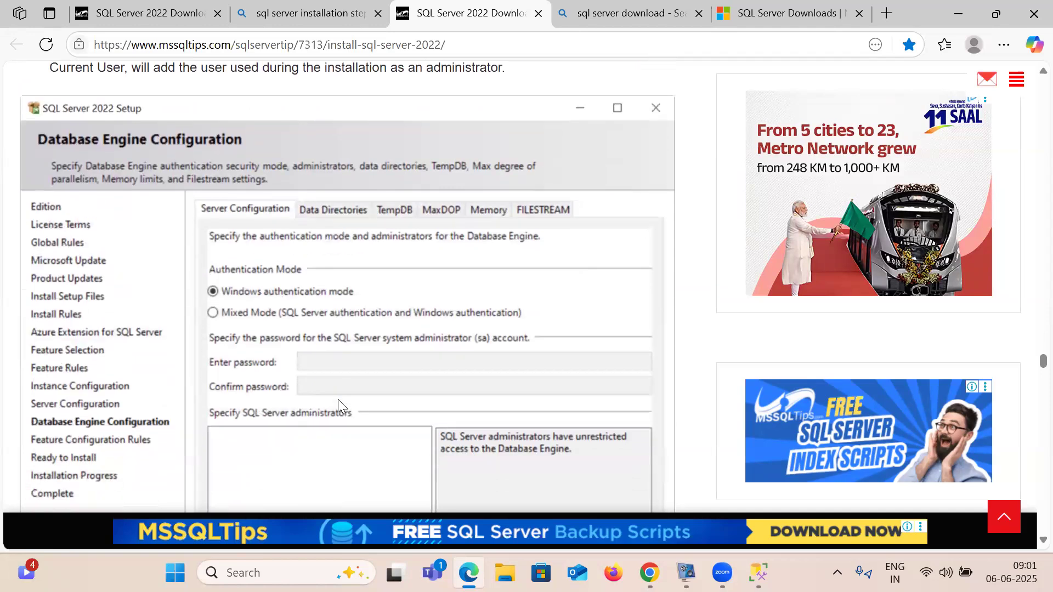
{"action": "scroll", "coordinate": [337, 406], "scroll_direction": "down", "scroll_amount": 1}
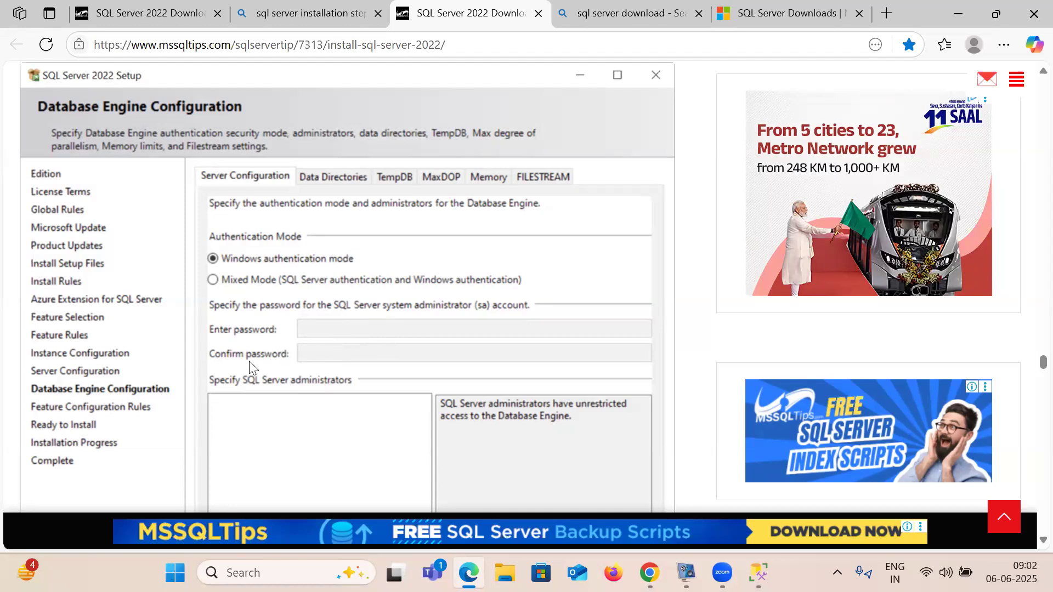
{"action": "scroll", "coordinate": [249, 366], "scroll_direction": "down", "scroll_amount": 2}
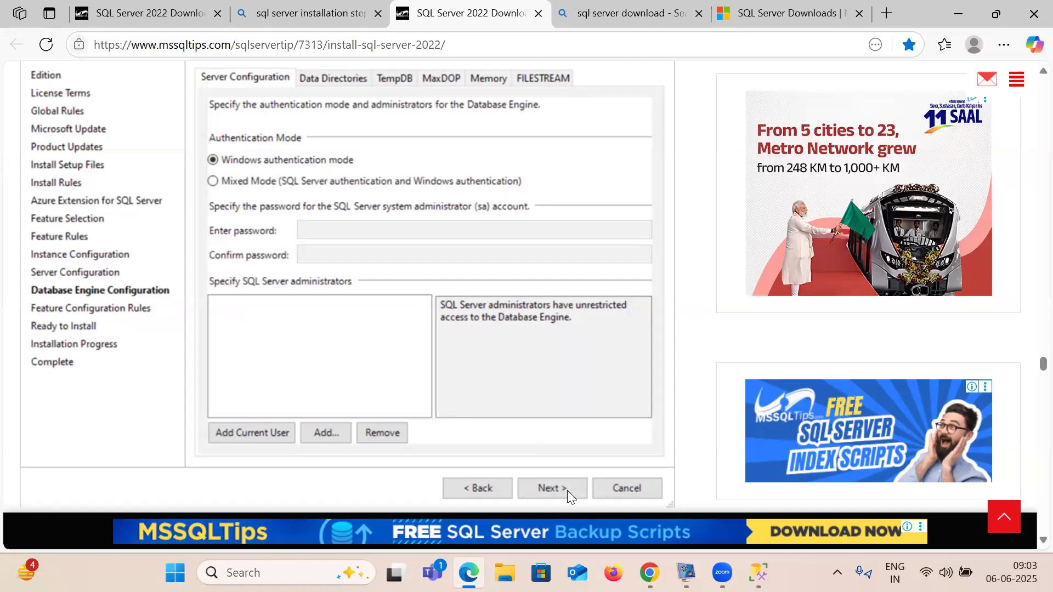
Review the Data Directories and TempDB sections, including database, log and backup paths and the TempDB file size and autogrowth settings
{"action": "scroll", "coordinate": [568, 490], "scroll_direction": "down", "scroll_amount": 5}
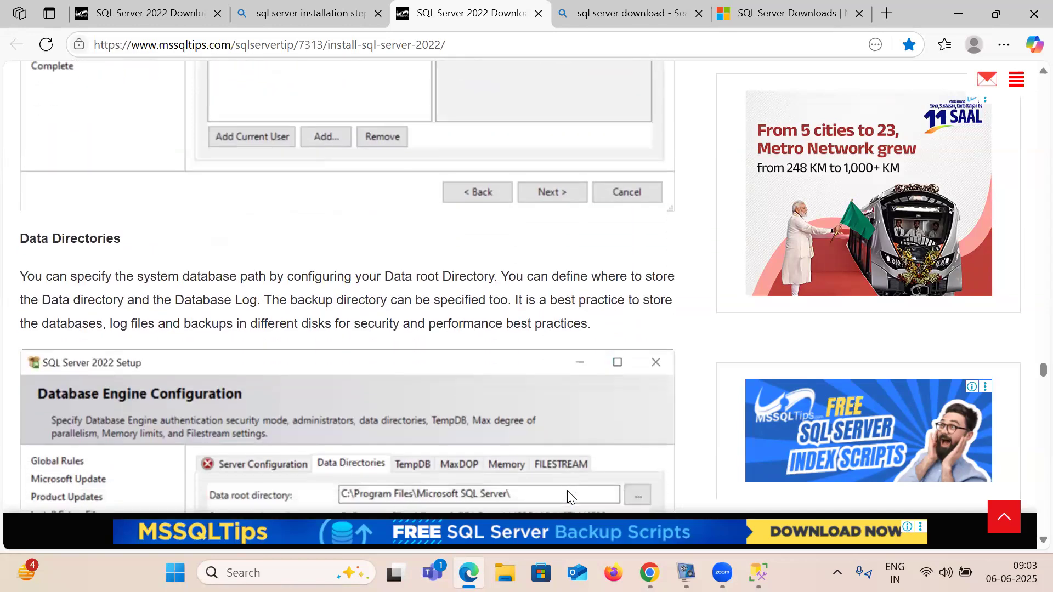
{"action": "scroll", "coordinate": [568, 492], "scroll_direction": "down", "scroll_amount": 5}
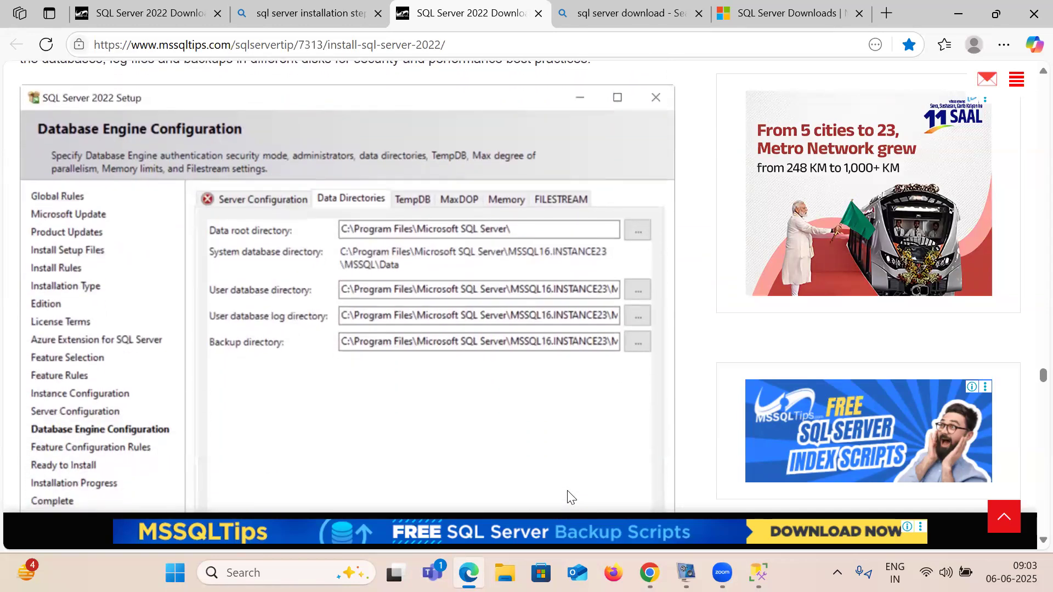
{"action": "scroll", "coordinate": [570, 496], "scroll_direction": "down", "scroll_amount": 5}
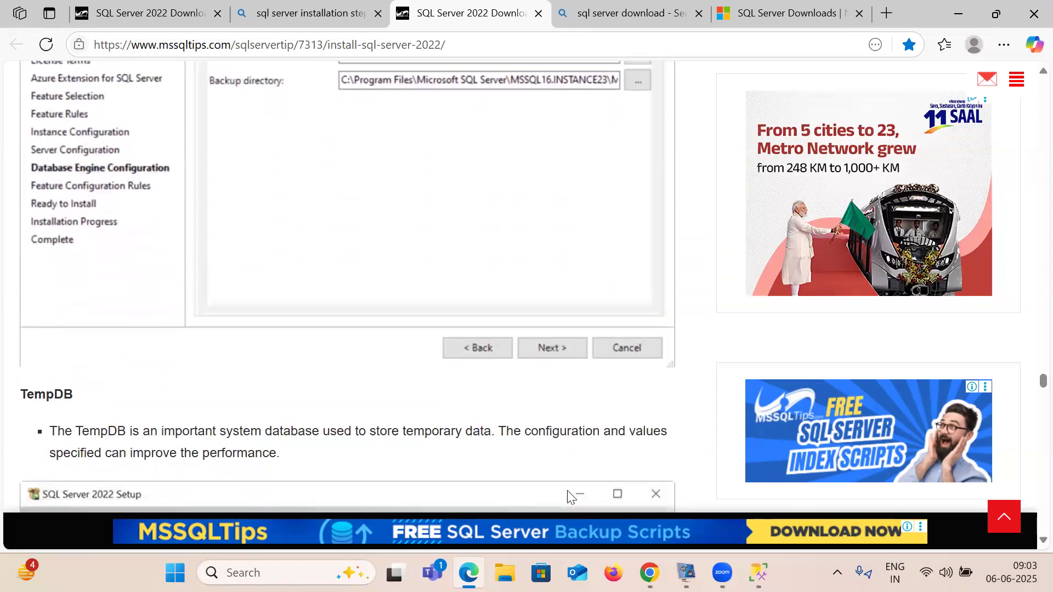
{"action": "scroll", "coordinate": [568, 492], "scroll_direction": "down", "scroll_amount": 7}
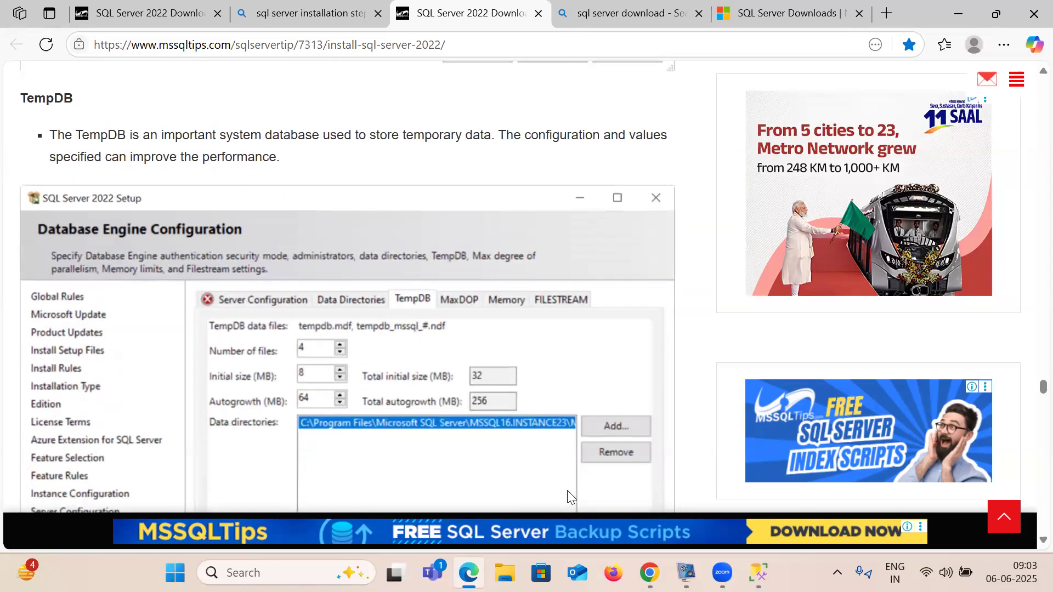
{"action": "scroll", "coordinate": [568, 492], "scroll_direction": "up", "scroll_amount": 8}
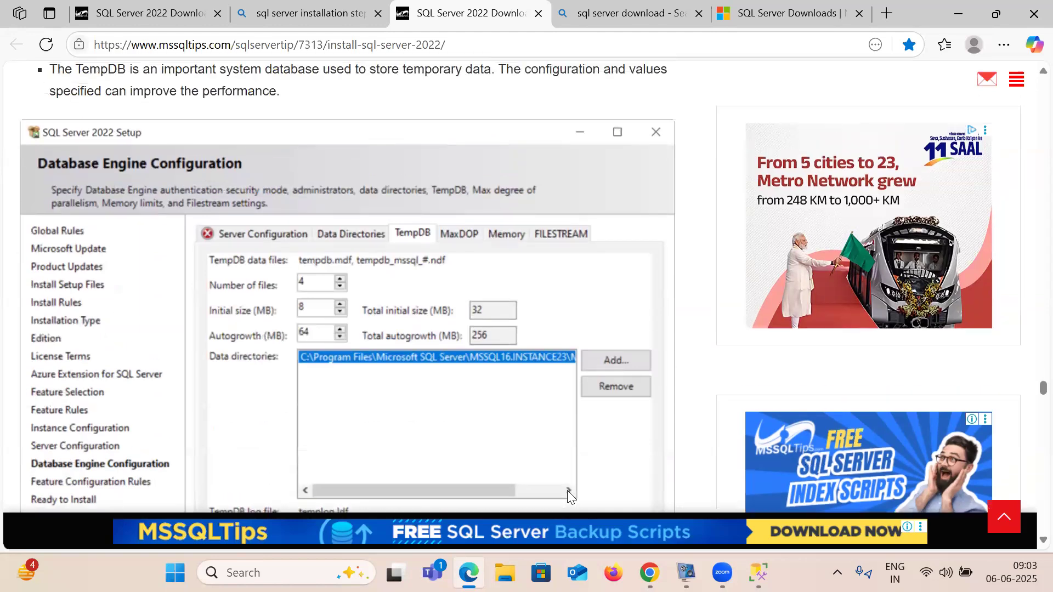
{"action": "scroll", "coordinate": [568, 496], "scroll_direction": "up", "scroll_amount": 8}
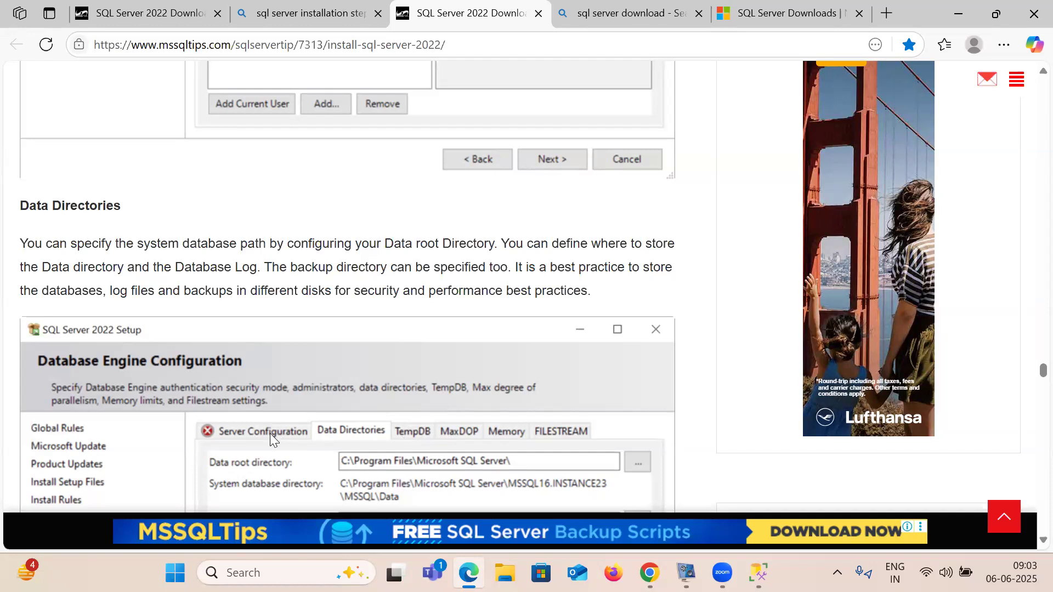
{"action": "scroll", "coordinate": [270, 434], "scroll_direction": "down", "scroll_amount": 8}
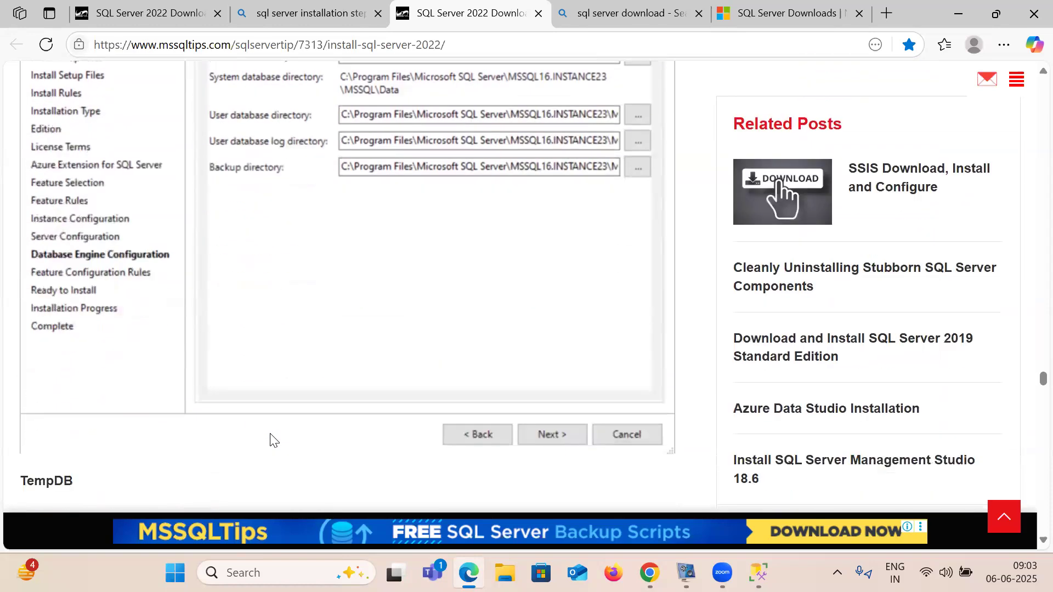
{"action": "scroll", "coordinate": [270, 434], "scroll_direction": "down", "scroll_amount": 4}
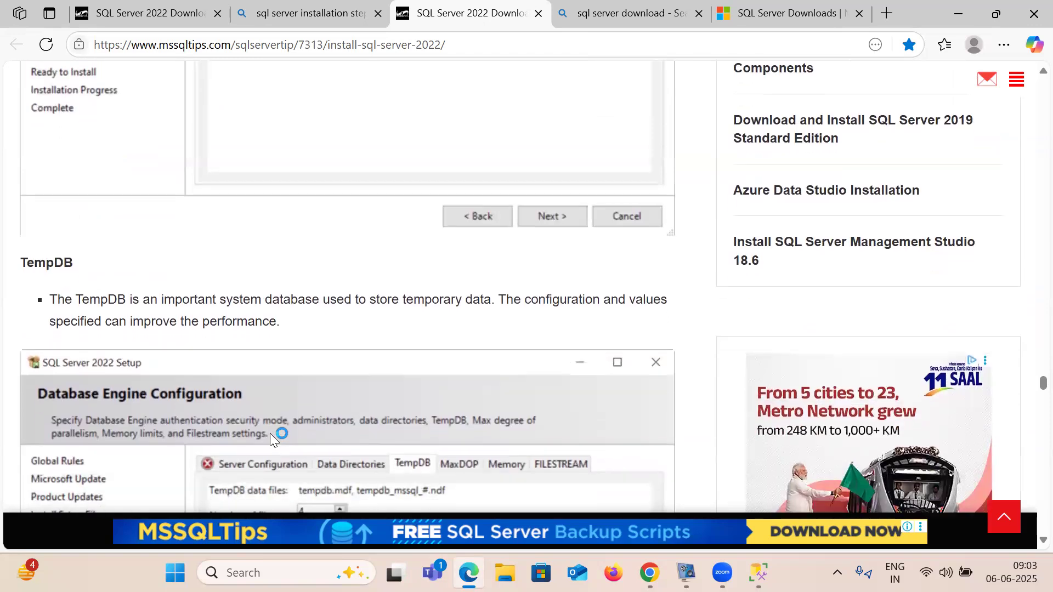
{"action": "scroll", "coordinate": [270, 433], "scroll_direction": "down", "scroll_amount": 1}
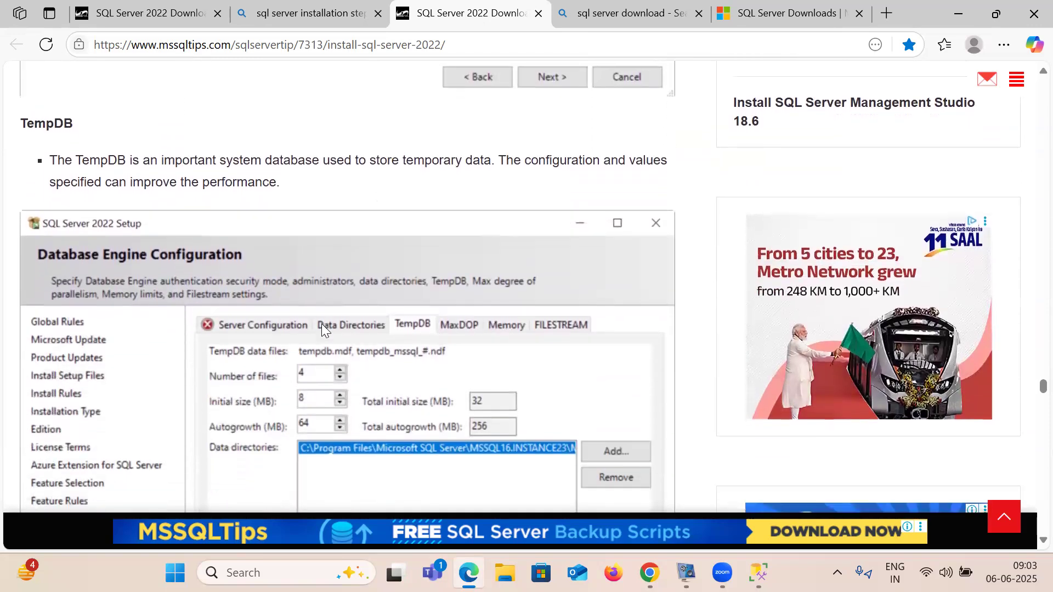
{"action": "scroll", "coordinate": [321, 324], "scroll_direction": "down", "scroll_amount": 5}
{"action": "scroll", "coordinate": [321, 329], "scroll_direction": "down", "scroll_amount": 5}
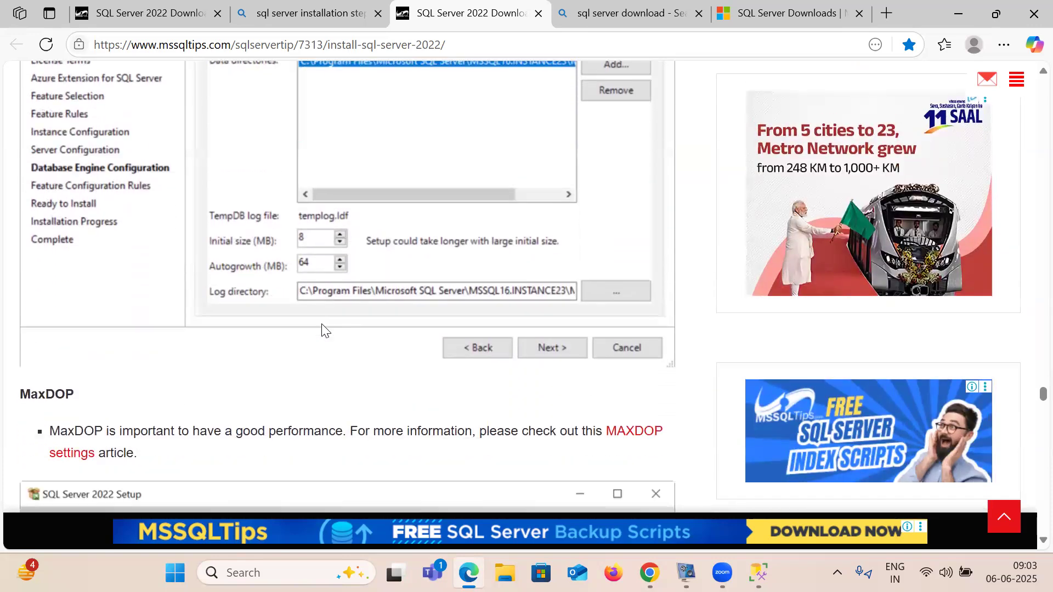
Look over the MaxDOP section and the closing Complete section, and examine the Ready to Install configuration summary
{"action": "scroll", "coordinate": [322, 324], "scroll_direction": "down", "scroll_amount": 9}
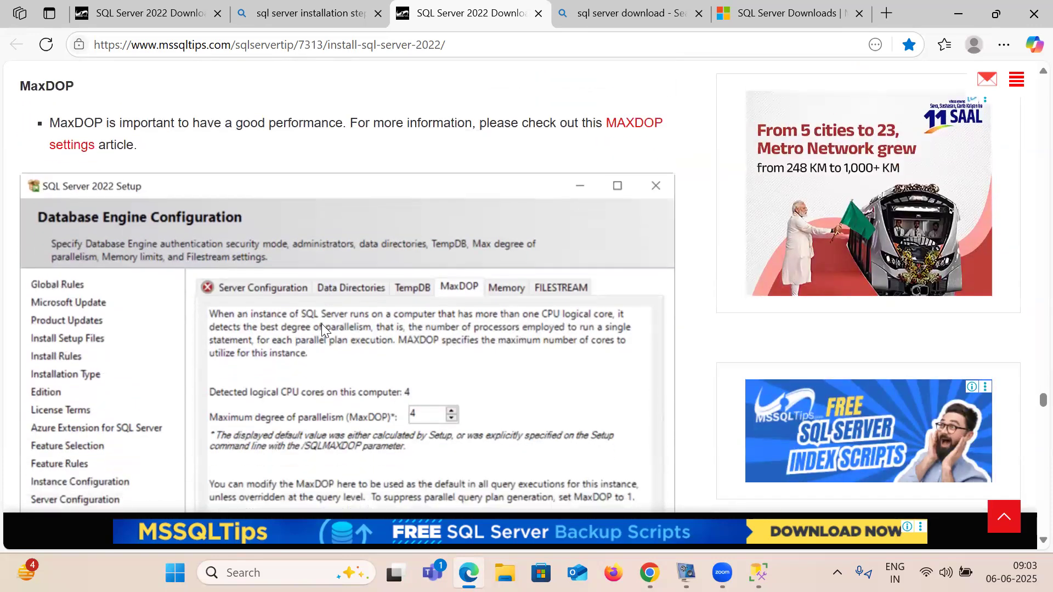
{"action": "scroll", "coordinate": [322, 329], "scroll_direction": "down", "scroll_amount": 6}
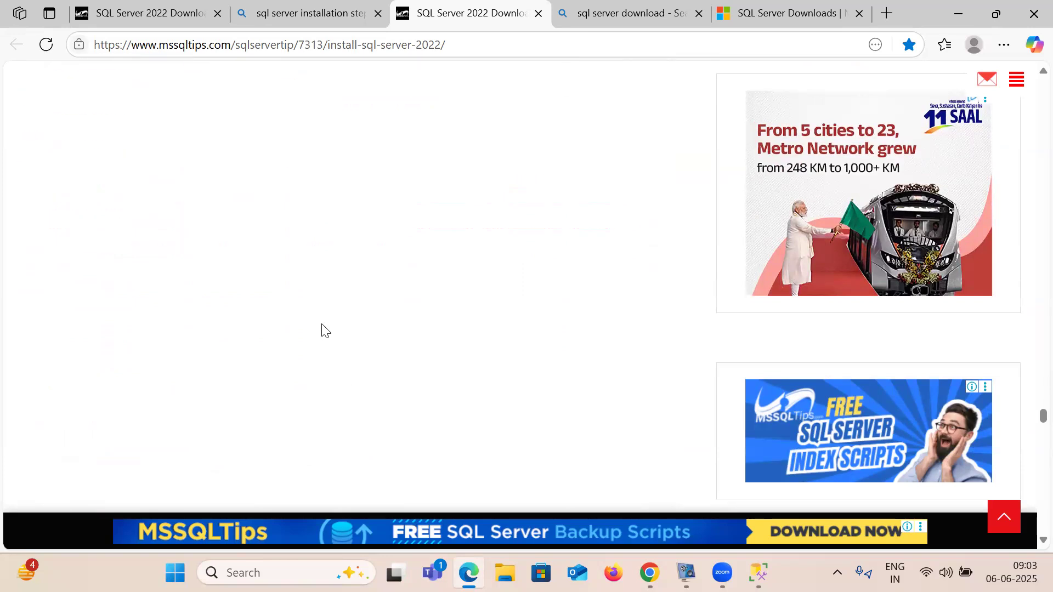
{"action": "scroll", "coordinate": [325, 329], "scroll_direction": "down", "scroll_amount": 10}
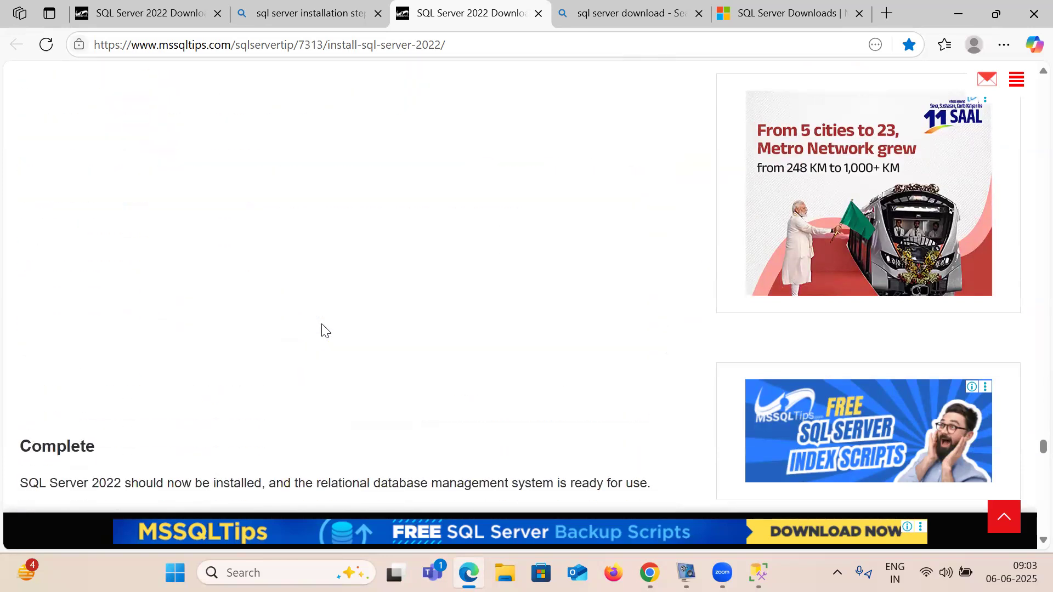
{"action": "scroll", "coordinate": [321, 323], "scroll_direction": "up", "scroll_amount": 2}
{"action": "scroll", "coordinate": [322, 323], "scroll_direction": "up", "scroll_amount": 4}
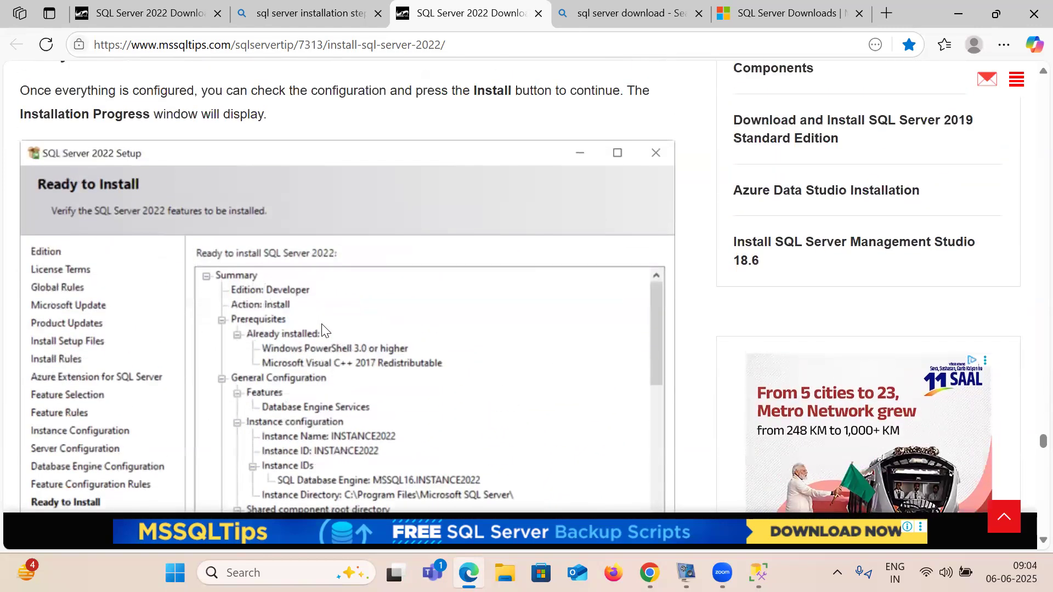
Review the rest of the Ready to Install summary and the Complete section with its feature statuses, install details and summary log location
{"action": "scroll", "coordinate": [322, 326], "scroll_direction": "down", "scroll_amount": 3}
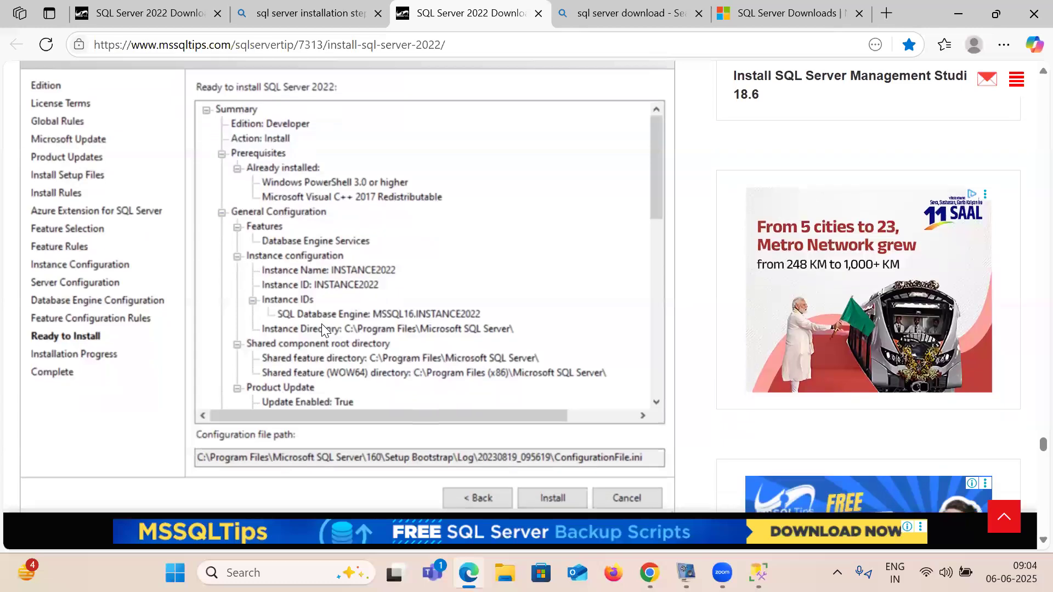
{"action": "scroll", "coordinate": [321, 324], "scroll_direction": "down", "scroll_amount": 2}
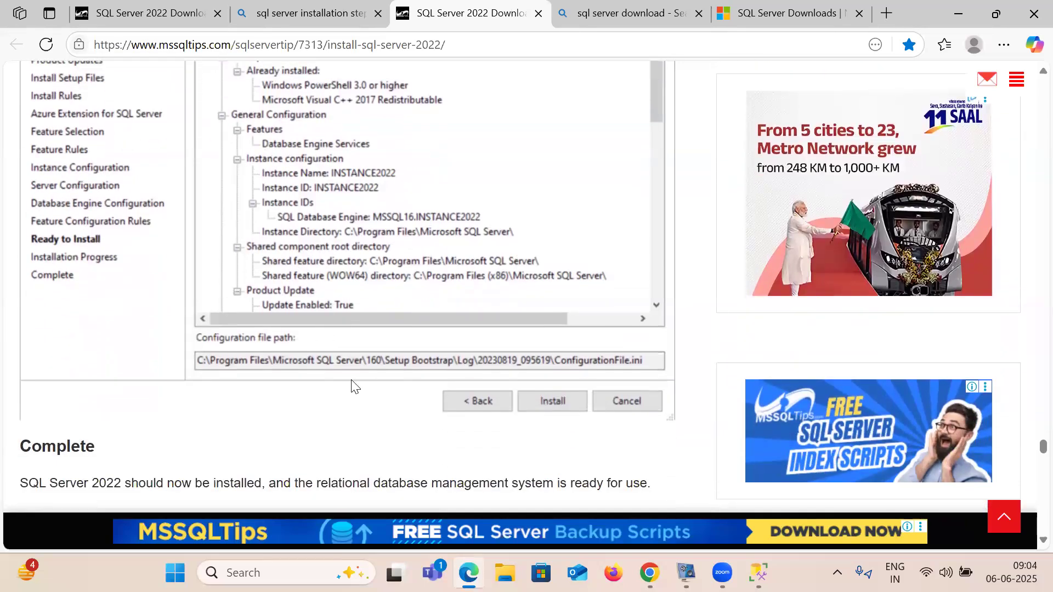
{"action": "scroll", "coordinate": [354, 386], "scroll_direction": "down", "scroll_amount": 3}
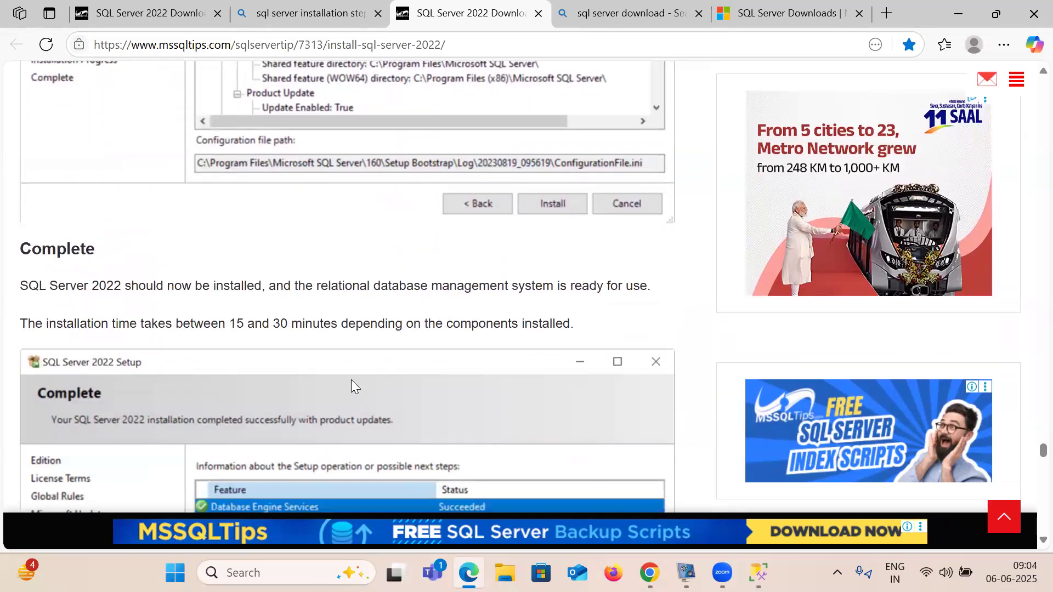
{"action": "scroll", "coordinate": [352, 381], "scroll_direction": "down", "scroll_amount": 3}
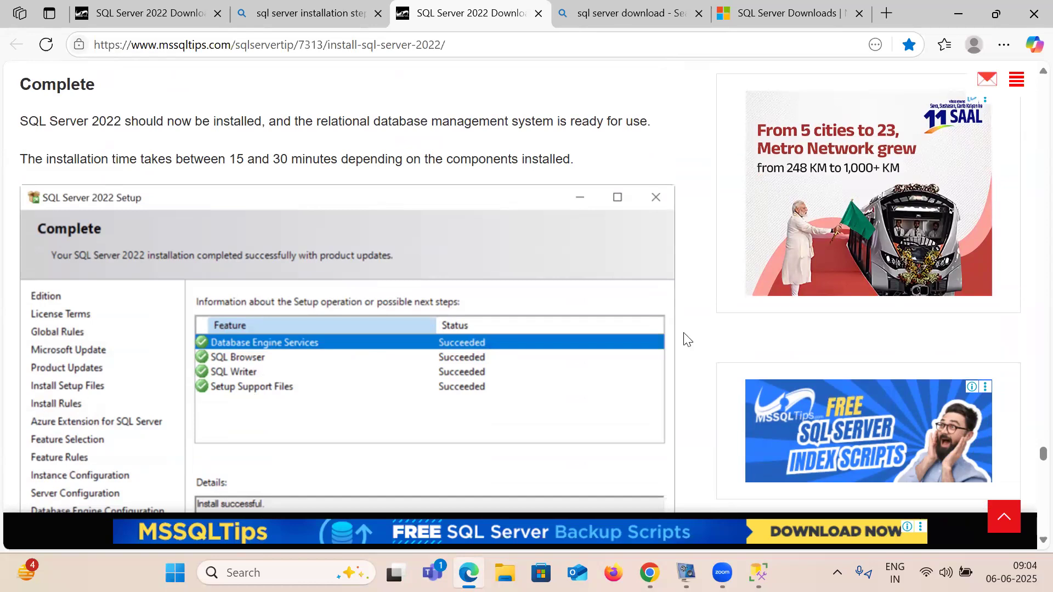
{"action": "scroll", "coordinate": [687, 338], "scroll_direction": "down", "scroll_amount": 6}
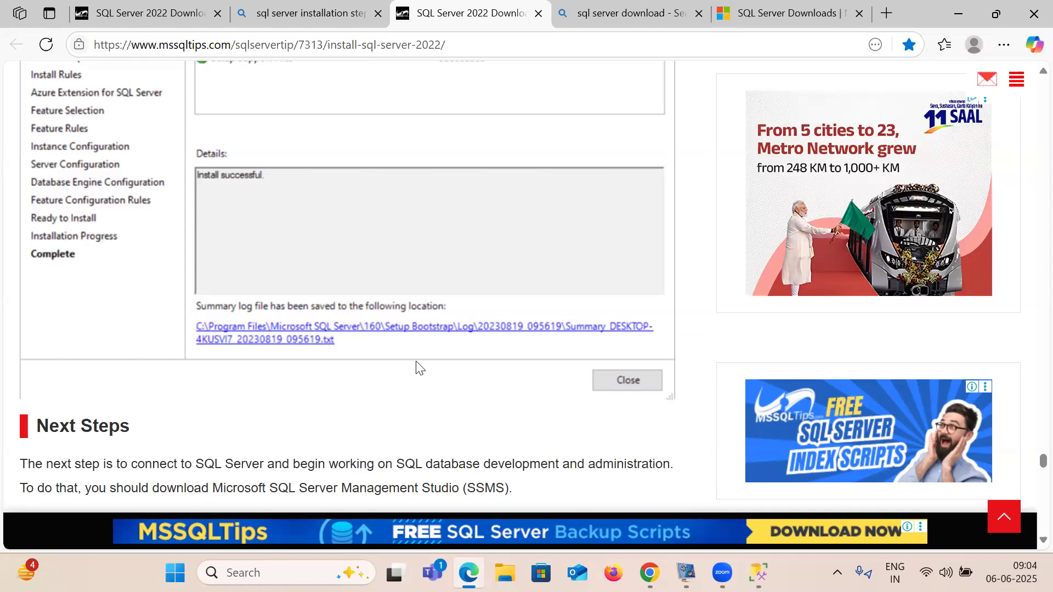
Search for "ssms download" in a new browser tab and open Microsoft's Install SQL Server Management Studio article
{"action": "left_click", "coordinate": [888, 10]}
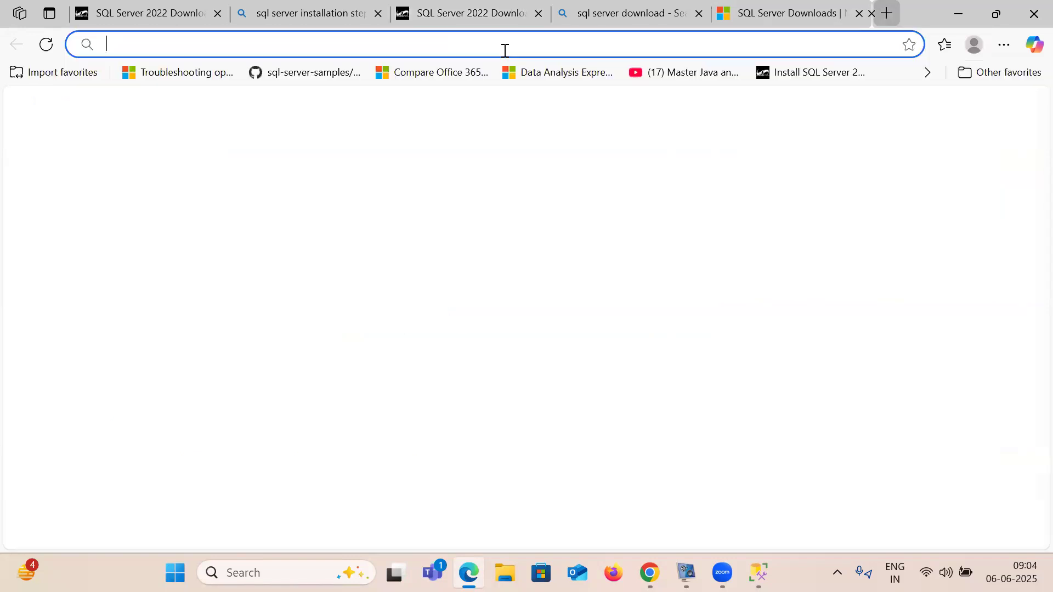
{"action": "type", "text": "ss"}
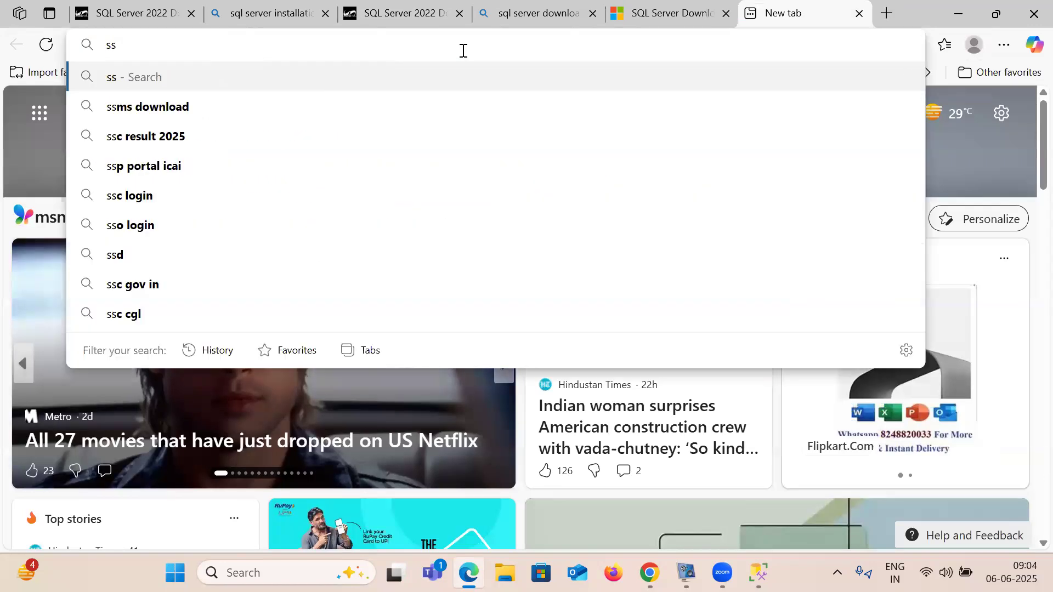
{"action": "type", "text": "ms"}
{"action": "key", "text": "Right"}
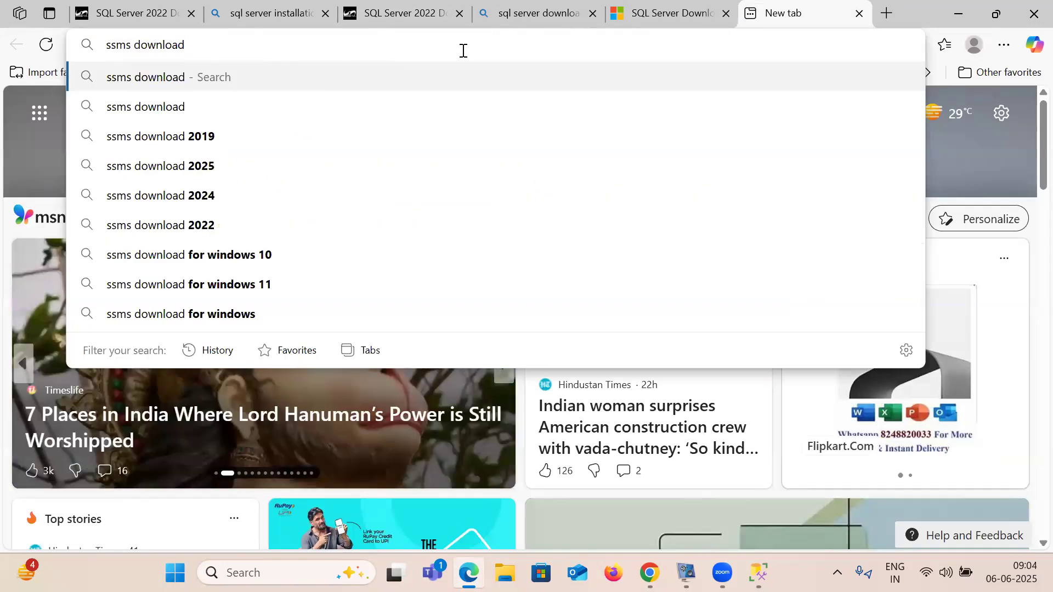
{"action": "key", "text": "Return"}
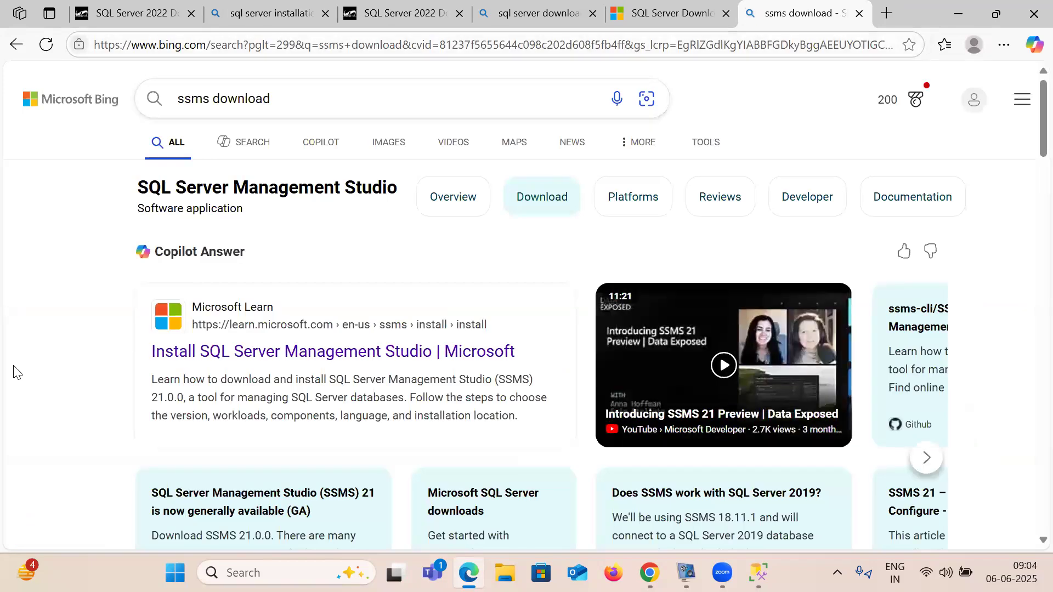
{"action": "left_click", "coordinate": [286, 354]}
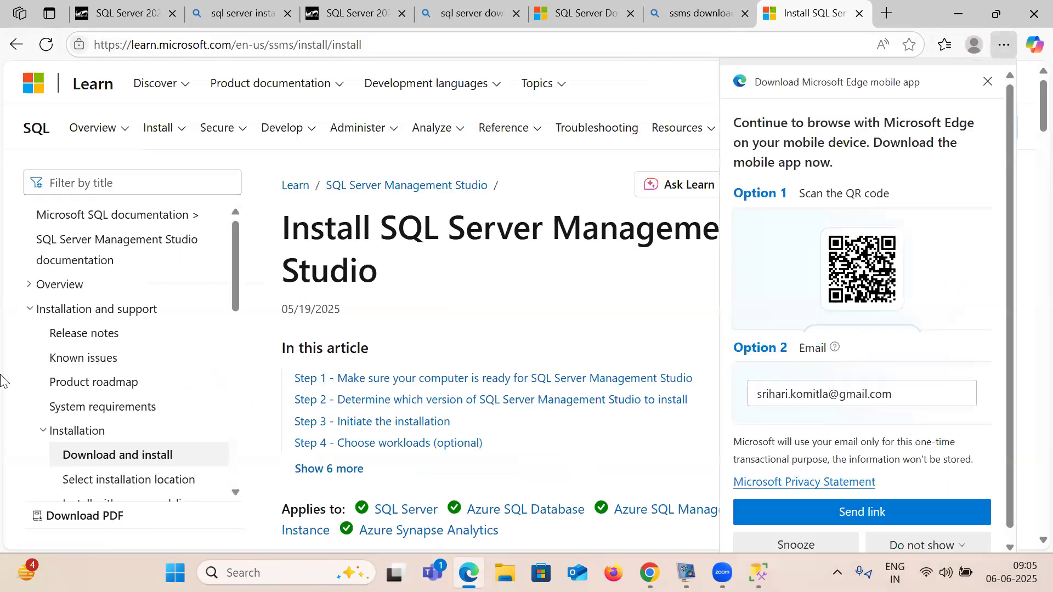
Skim the installation steps of the Install SQL Server Management Studio article and return to its beginning
{"action": "scroll", "coordinate": [1, 380], "scroll_direction": "down", "scroll_amount": 8}
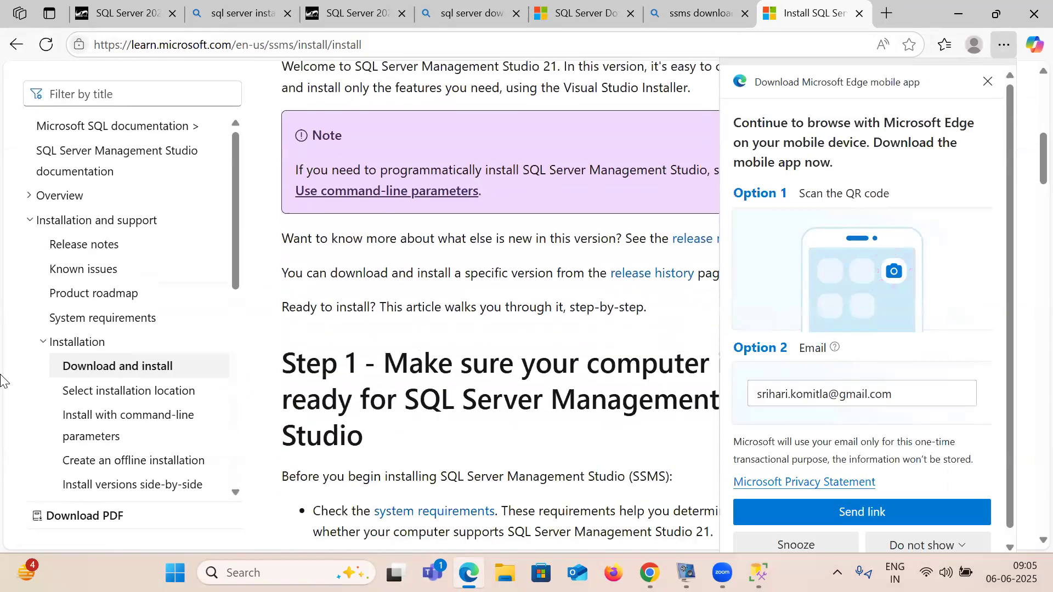
{"action": "scroll", "coordinate": [2, 380], "scroll_direction": "down", "scroll_amount": 6}
{"action": "scroll", "coordinate": [1, 380], "scroll_direction": "down", "scroll_amount": 10}
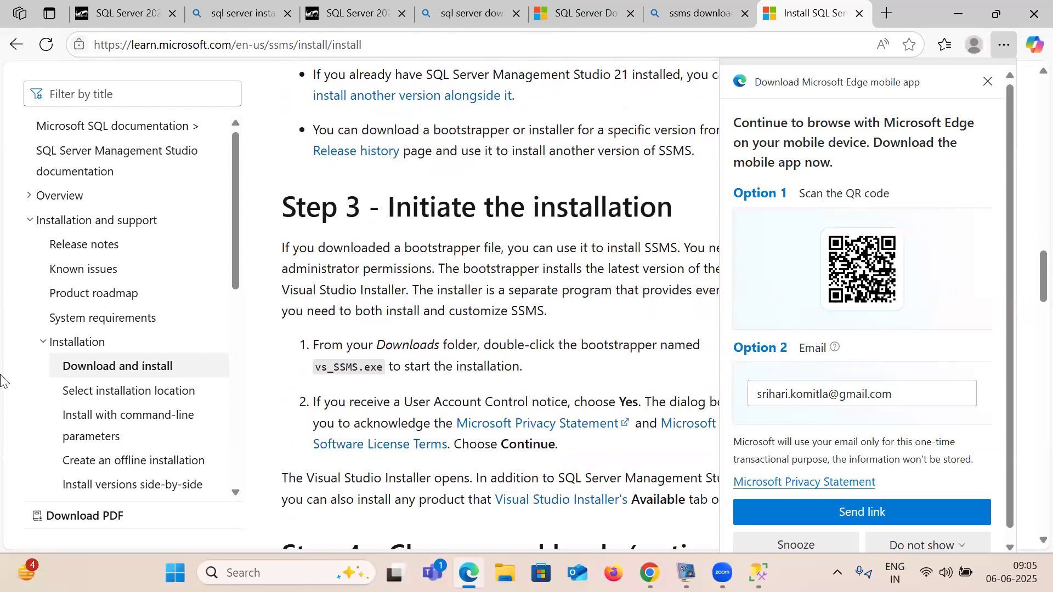
{"action": "scroll", "coordinate": [1, 381], "scroll_direction": "down", "scroll_amount": 10}
{"action": "scroll", "coordinate": [1, 380], "scroll_direction": "down", "scroll_amount": 10}
{"action": "scroll", "coordinate": [1, 380], "scroll_direction": "down", "scroll_amount": 6}
{"action": "scroll", "coordinate": [1, 380], "scroll_direction": "up", "scroll_amount": 6}
{"action": "scroll", "coordinate": [1, 380], "scroll_direction": "up", "scroll_amount": 9}
{"action": "scroll", "coordinate": [2, 379], "scroll_direction": "up", "scroll_amount": 10}
{"action": "scroll", "coordinate": [1, 380], "scroll_direction": "up", "scroll_amount": 10}
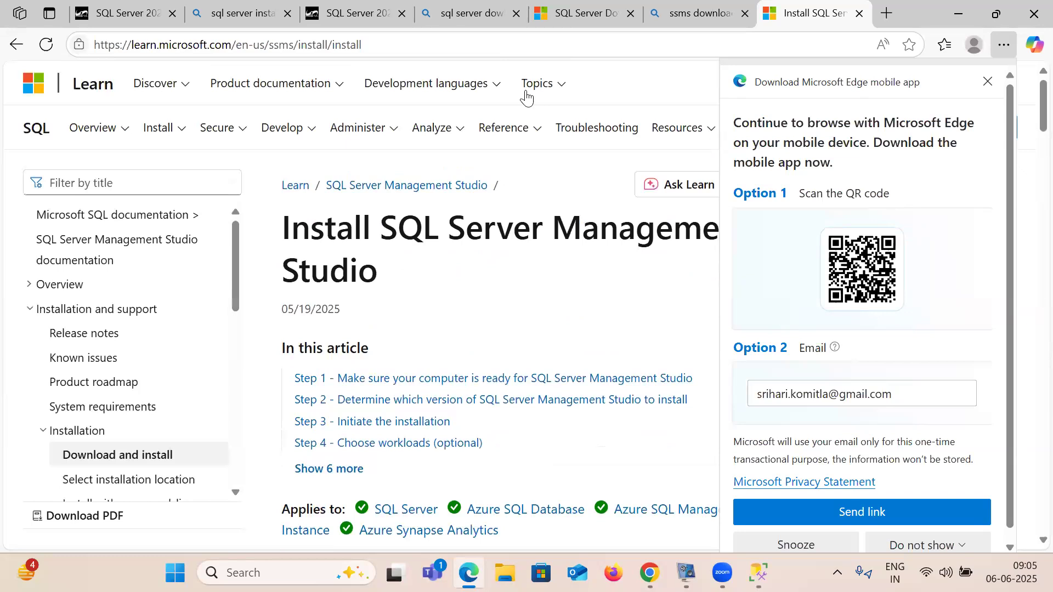
Close the installation article and the Edge mobile app prompt, and look through the "ssms download" search results
{"action": "left_click", "coordinate": [859, 13]}
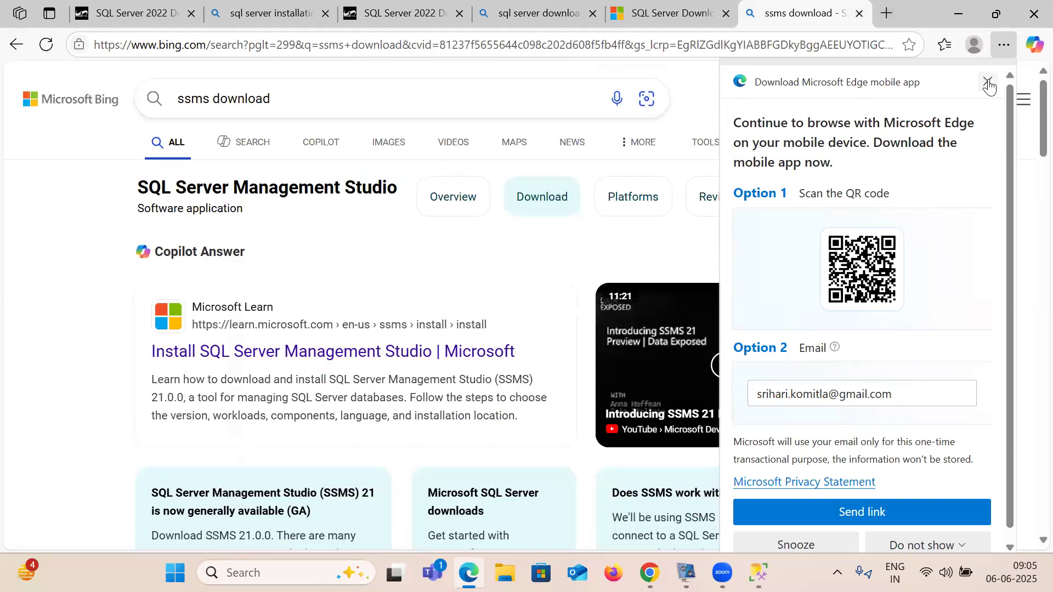
{"action": "left_click", "coordinate": [988, 84]}
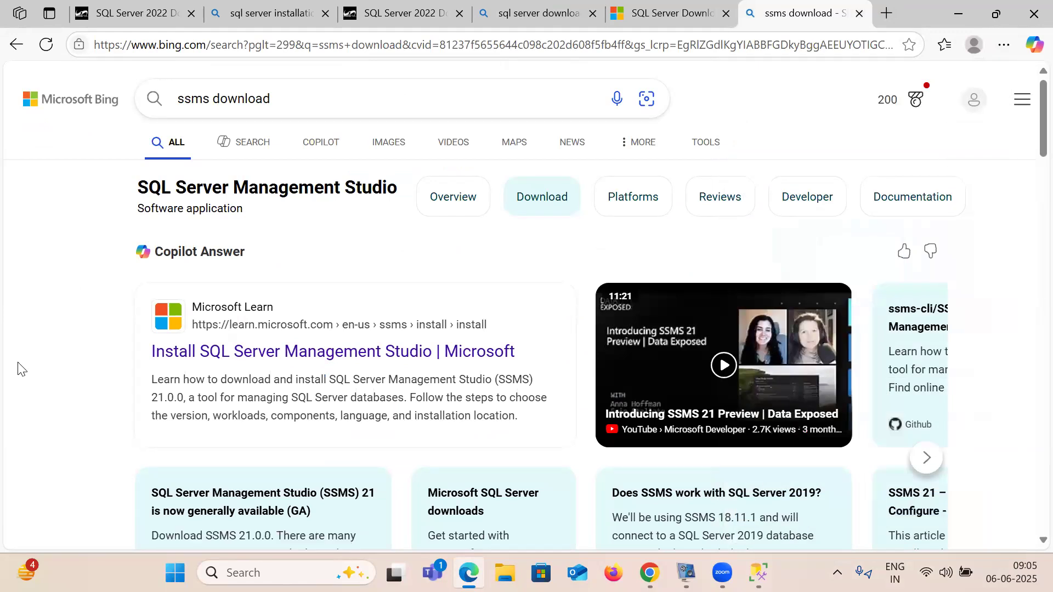
{"action": "scroll", "coordinate": [18, 368], "scroll_direction": "down", "scroll_amount": 5}
{"action": "scroll", "coordinate": [18, 368], "scroll_direction": "down", "scroll_amount": 6}
{"action": "scroll", "coordinate": [19, 368], "scroll_direction": "down", "scroll_amount": 5}
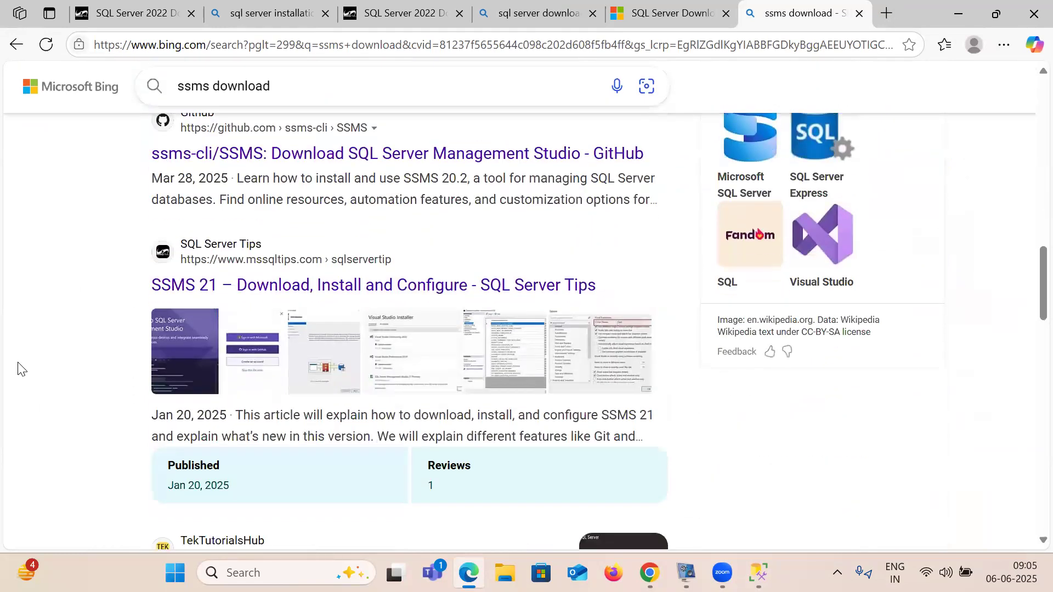
{"action": "scroll", "coordinate": [18, 368], "scroll_direction": "down", "scroll_amount": 5}
{"action": "scroll", "coordinate": [18, 368], "scroll_direction": "up", "scroll_amount": 4}
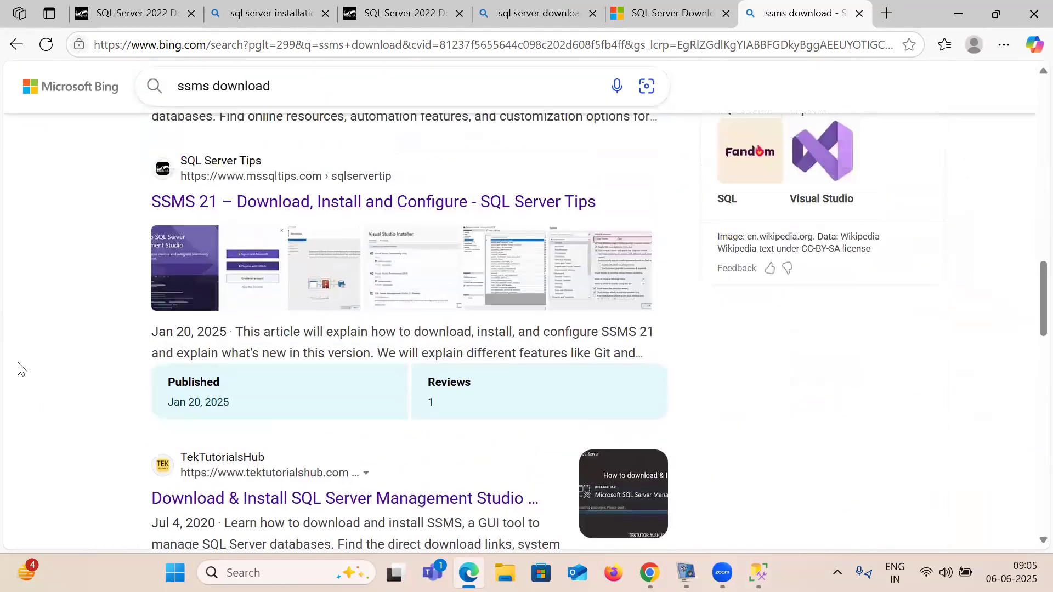
{"action": "scroll", "coordinate": [18, 368], "scroll_direction": "up", "scroll_amount": 4}
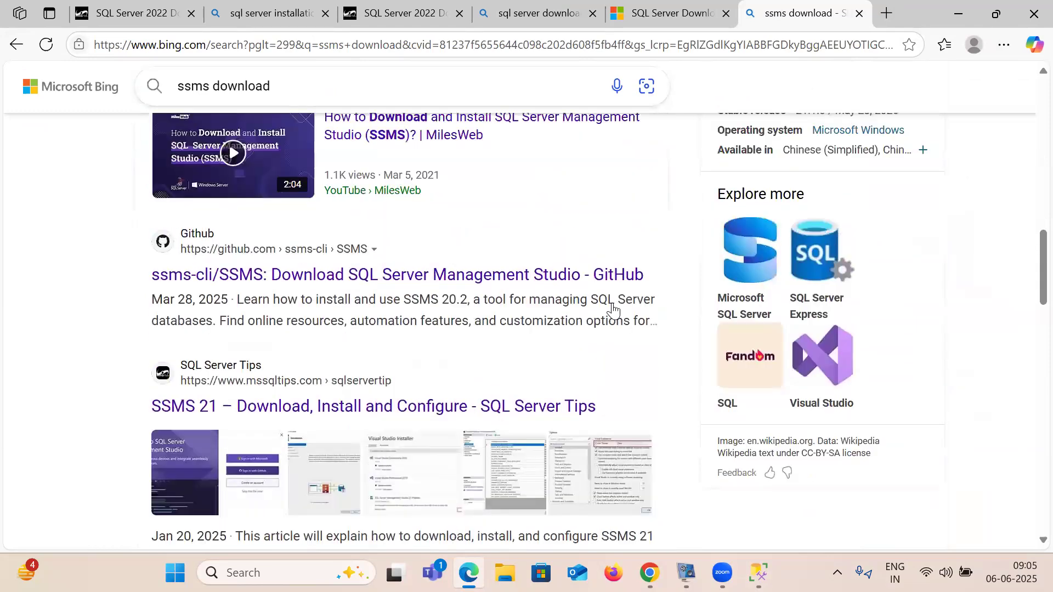
{"action": "scroll", "coordinate": [613, 311], "scroll_direction": "up", "scroll_amount": 12}
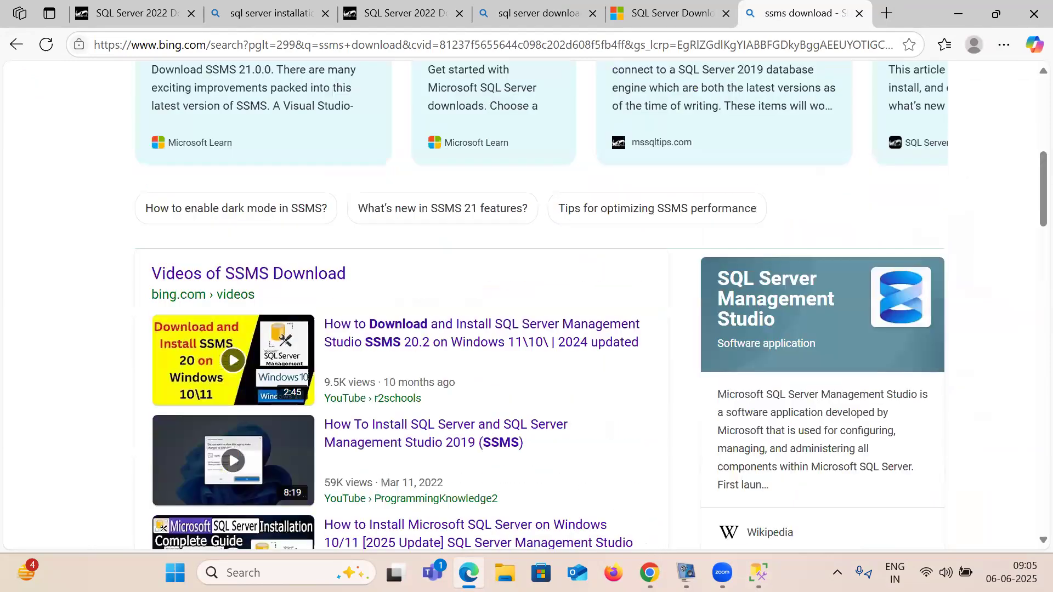
{"action": "scroll", "coordinate": [600, 228], "scroll_direction": "up", "scroll_amount": 3}
Switch to Chrome, search for "ssms download" in a new tab and open Microsoft's Install SQL Server Management Studio page
{"action": "key", "text": "alt+Tab"}
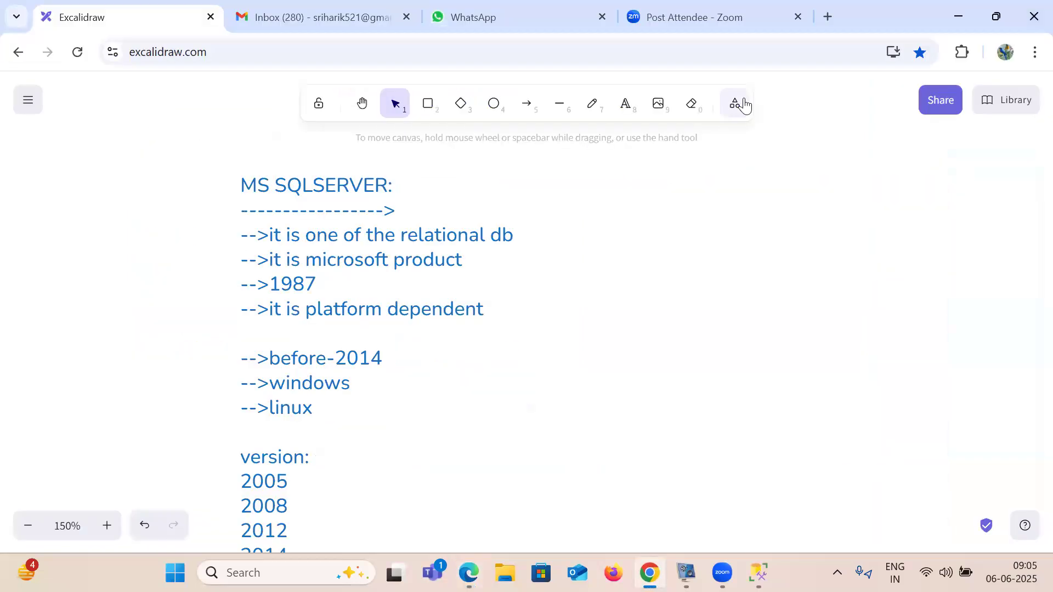
{"action": "left_click", "coordinate": [825, 17]}
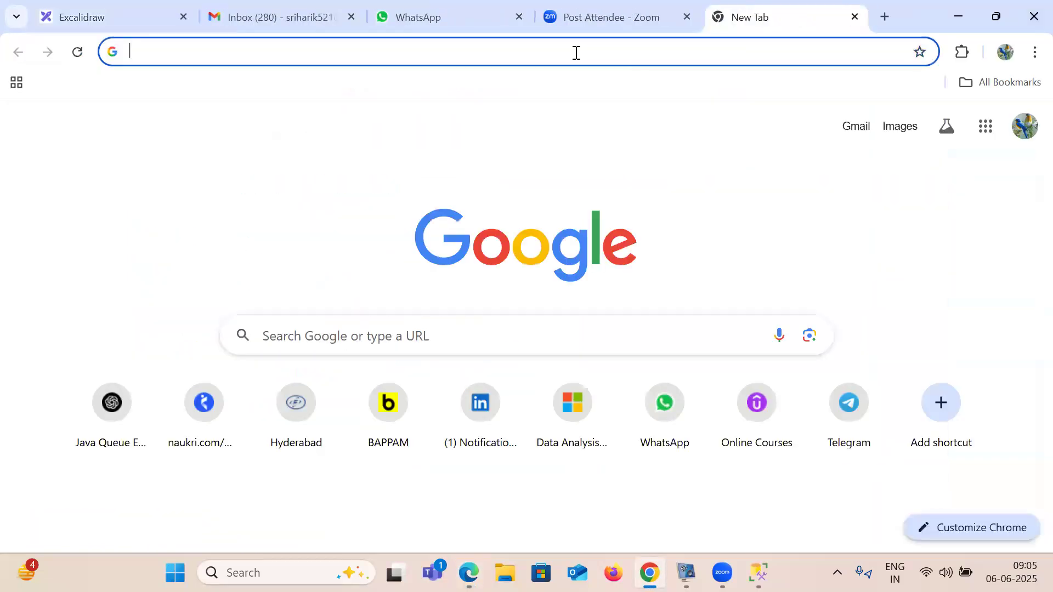
{"action": "type", "text": "ss"}
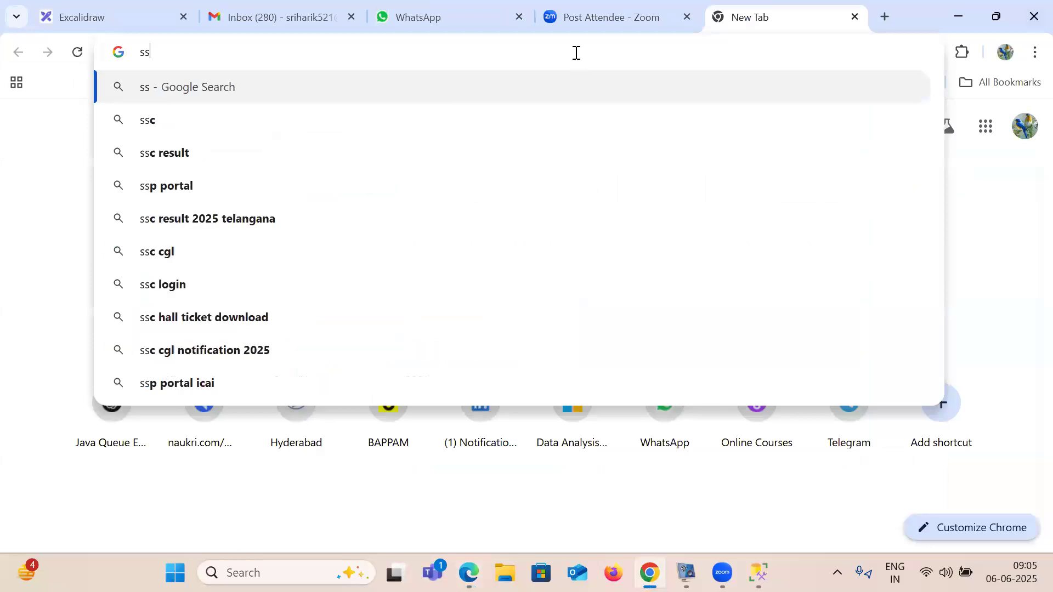
{"action": "type", "text": "ms"}
{"action": "key", "text": "Down"}
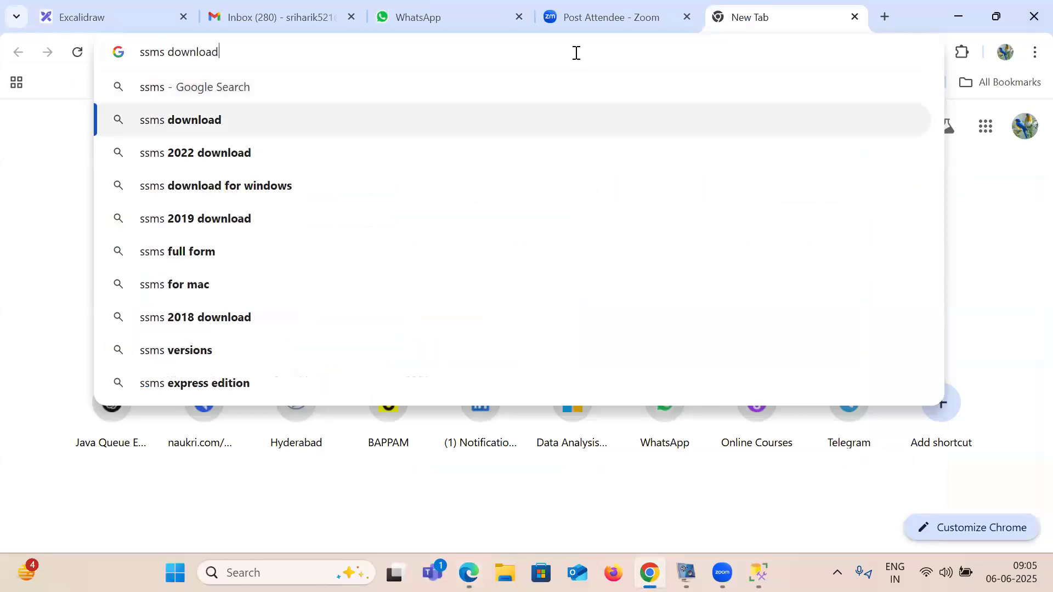
{"action": "key", "text": "Return"}
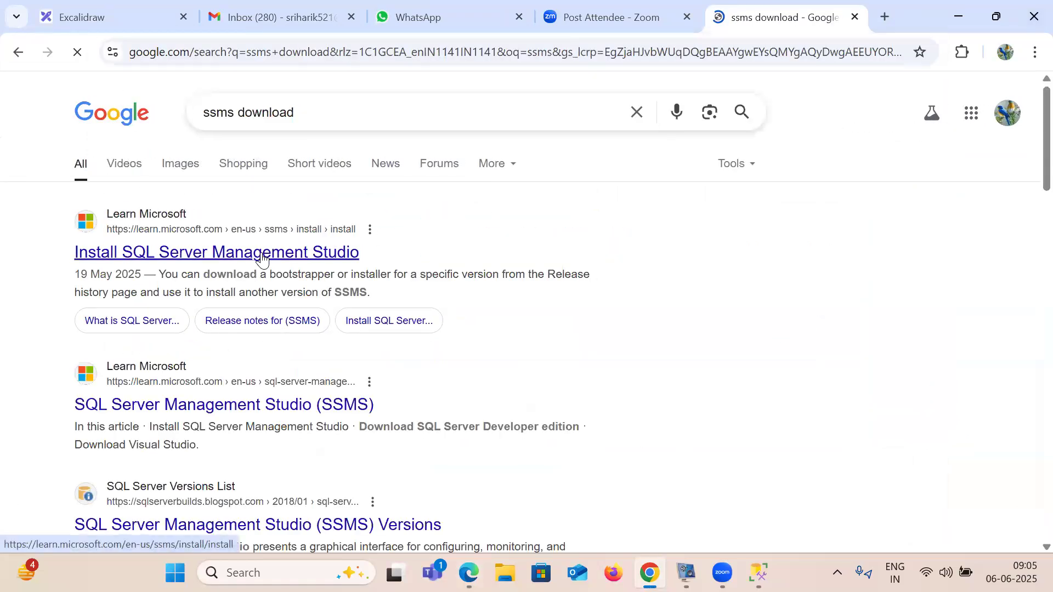
{"action": "left_click", "coordinate": [263, 253]}
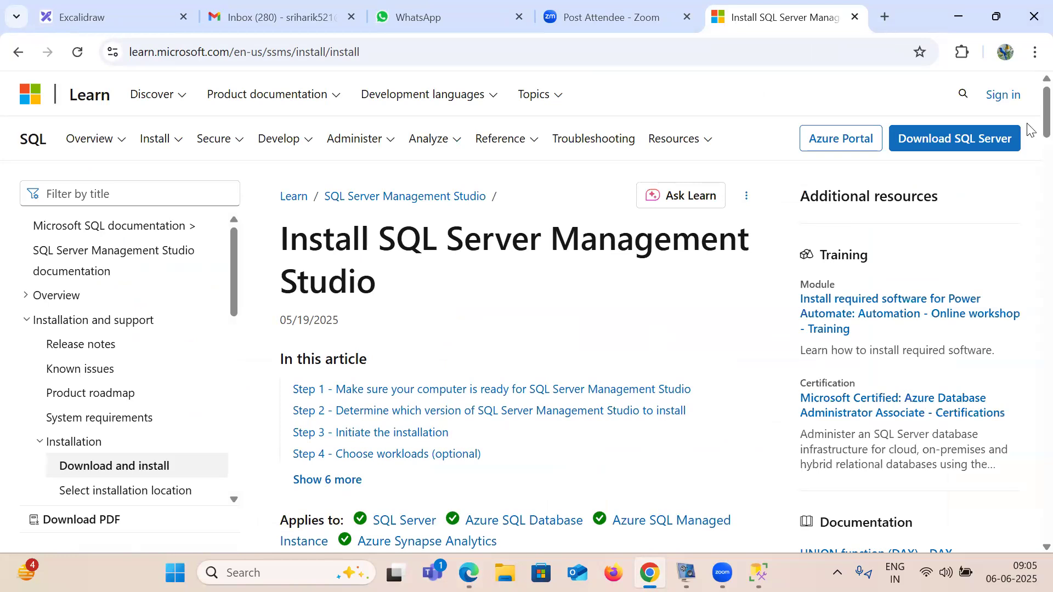
Review Step 1 on preparing the computer and Step 2 on choosing the SSMS version, including the Download SSMS 21 link
{"action": "scroll", "coordinate": [1029, 165], "scroll_direction": "down", "scroll_amount": 6}
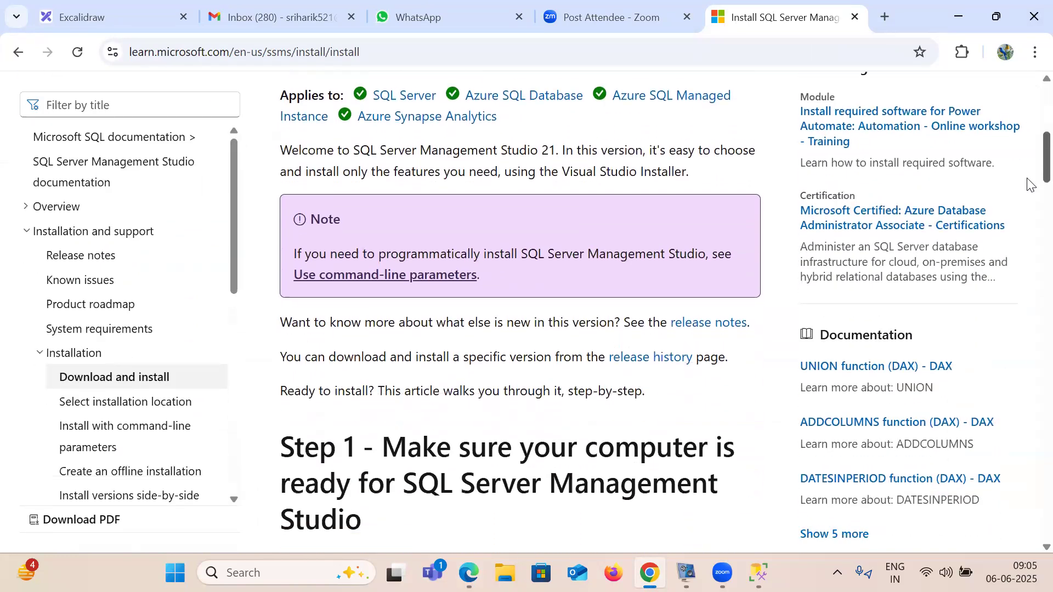
{"action": "scroll", "coordinate": [1029, 192], "scroll_direction": "down", "scroll_amount": 5}
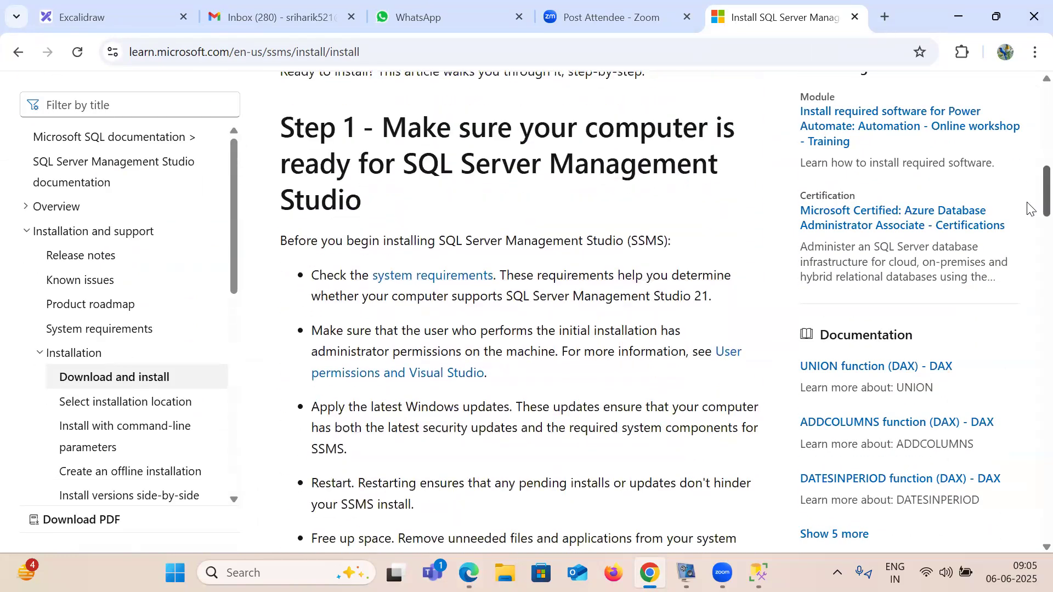
{"action": "scroll", "coordinate": [1030, 236], "scroll_direction": "down", "scroll_amount": 5}
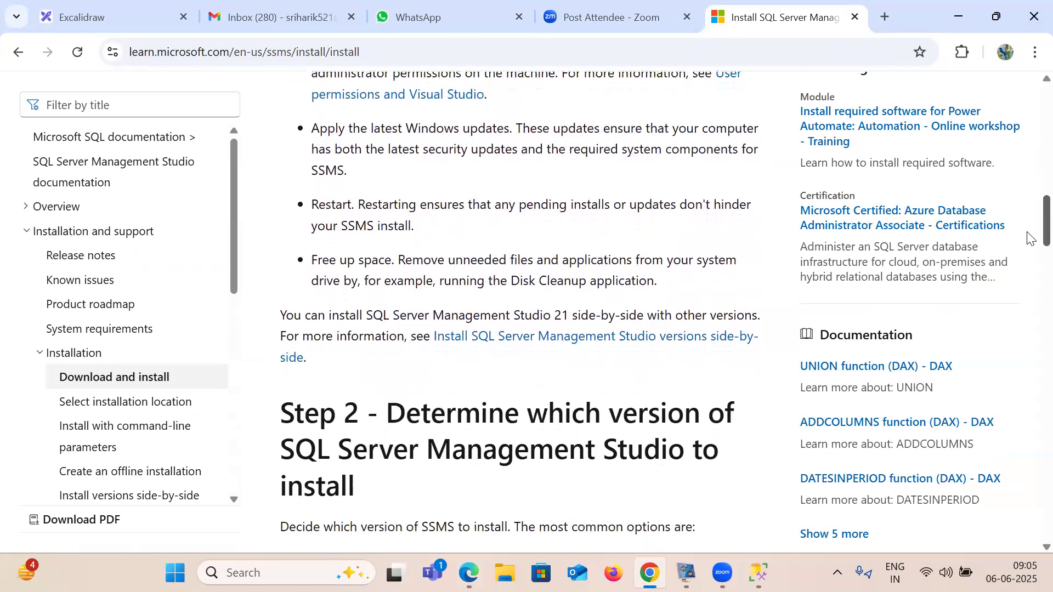
{"action": "scroll", "coordinate": [1030, 242], "scroll_direction": "down", "scroll_amount": 2}
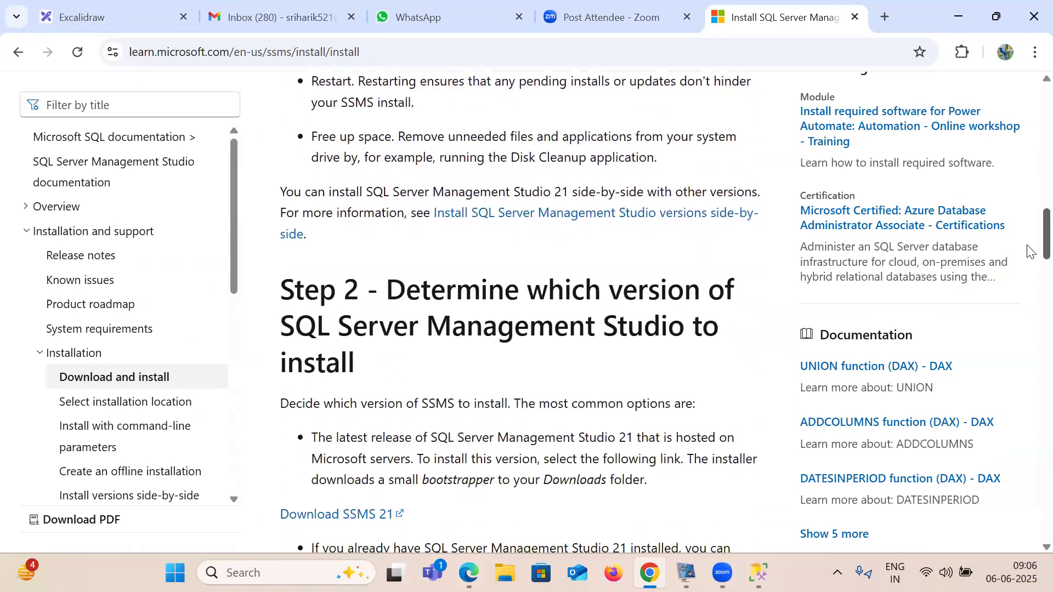
{"action": "scroll", "coordinate": [1030, 251], "scroll_direction": "down", "scroll_amount": 1}
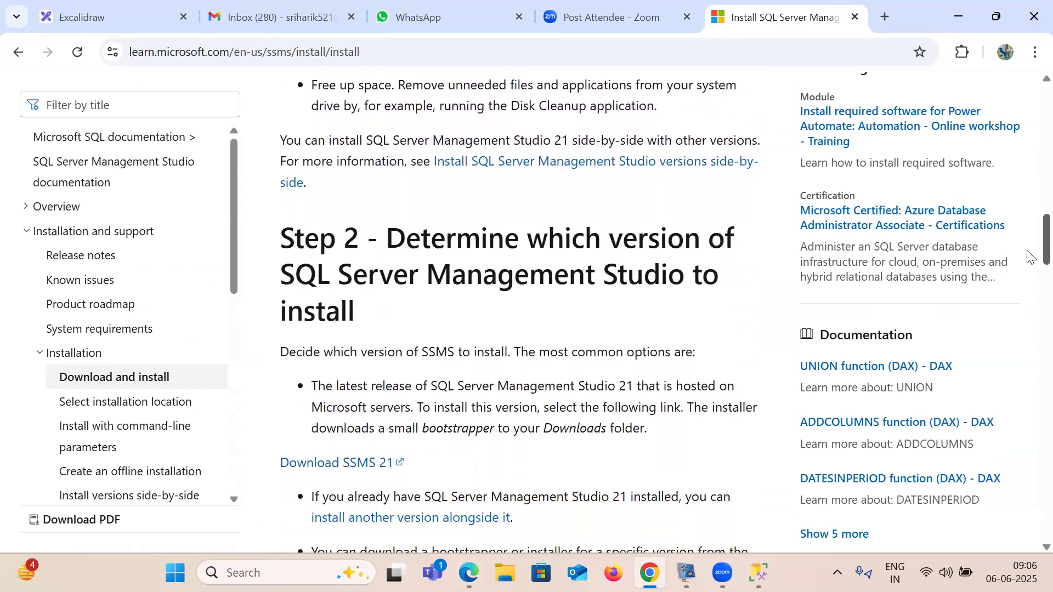
{"action": "scroll", "coordinate": [1029, 268], "scroll_direction": "down", "scroll_amount": 2}
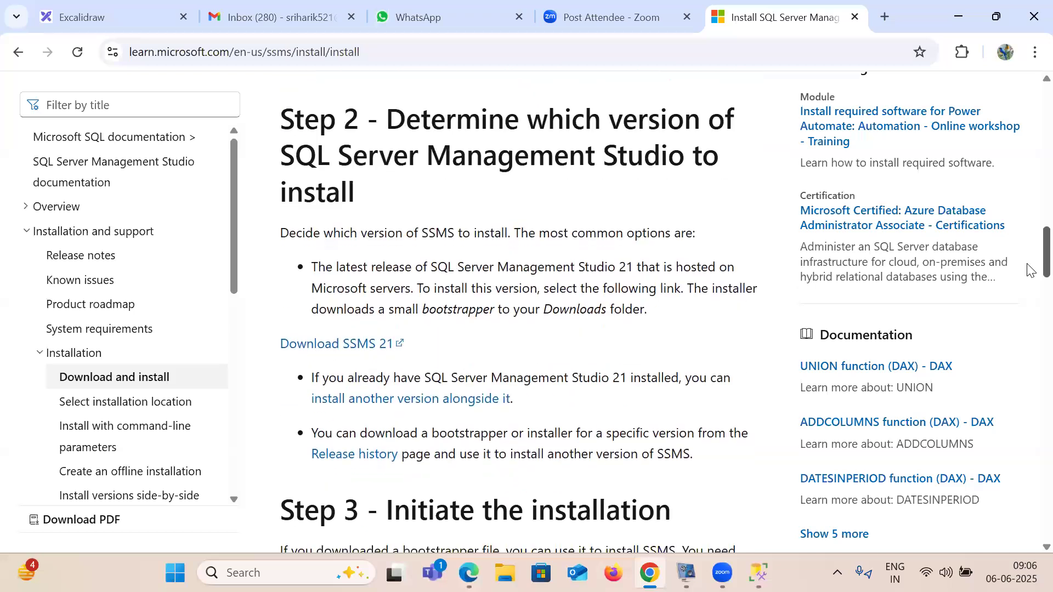
{"action": "scroll", "coordinate": [1029, 277], "scroll_direction": "down", "scroll_amount": 2}
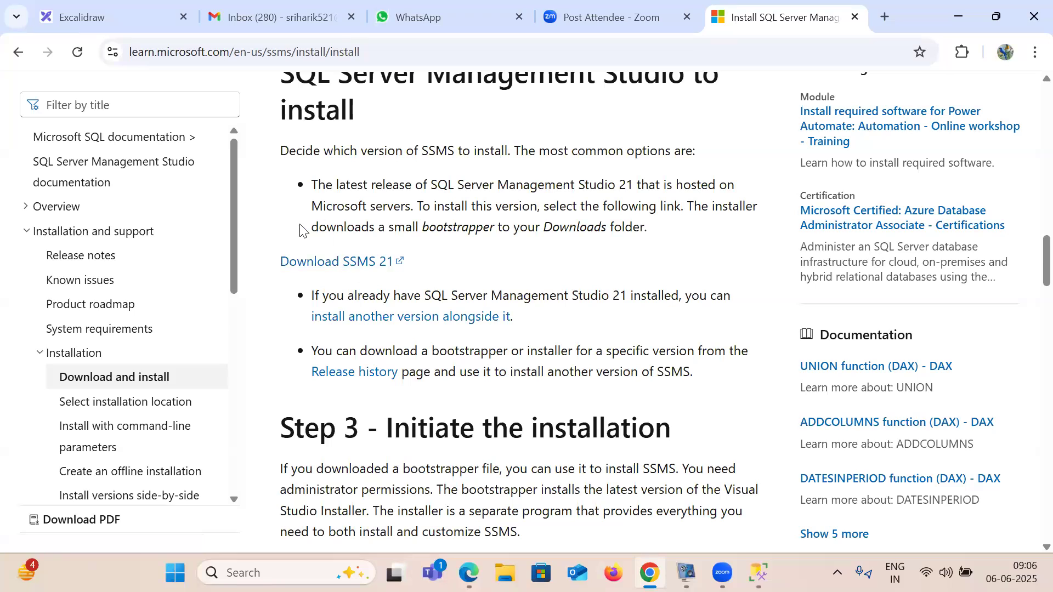
Skim the remaining SSMS installation steps through the Related content section and switch back to the search results in Edge
{"action": "scroll", "coordinate": [299, 229], "scroll_direction": "down", "scroll_amount": 5}
{"action": "scroll", "coordinate": [300, 230], "scroll_direction": "down", "scroll_amount": 7}
{"action": "scroll", "coordinate": [301, 224], "scroll_direction": "down", "scroll_amount": 7}
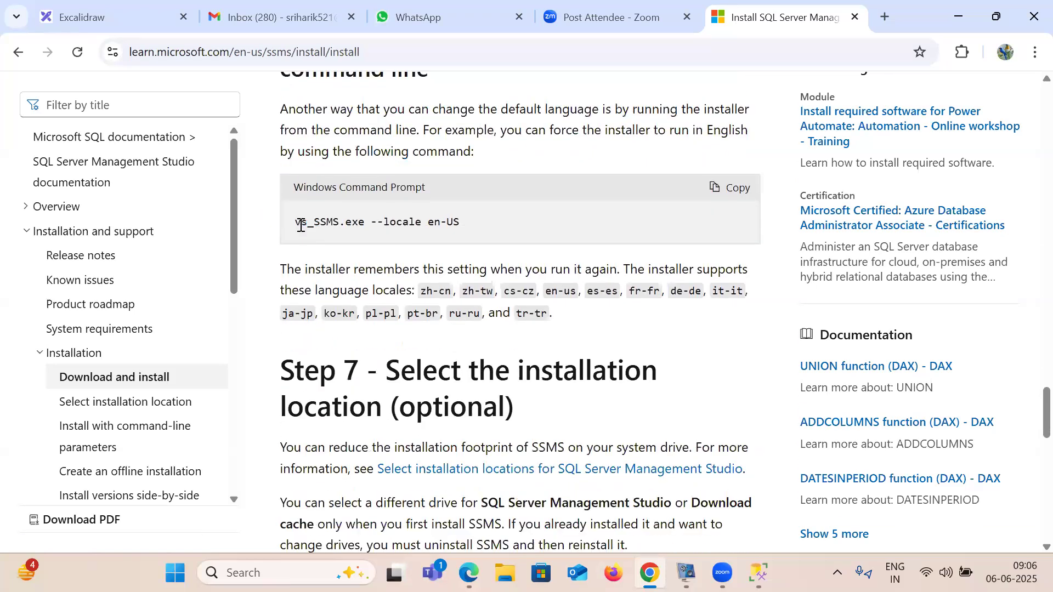
{"action": "scroll", "coordinate": [303, 227], "scroll_direction": "down", "scroll_amount": 10}
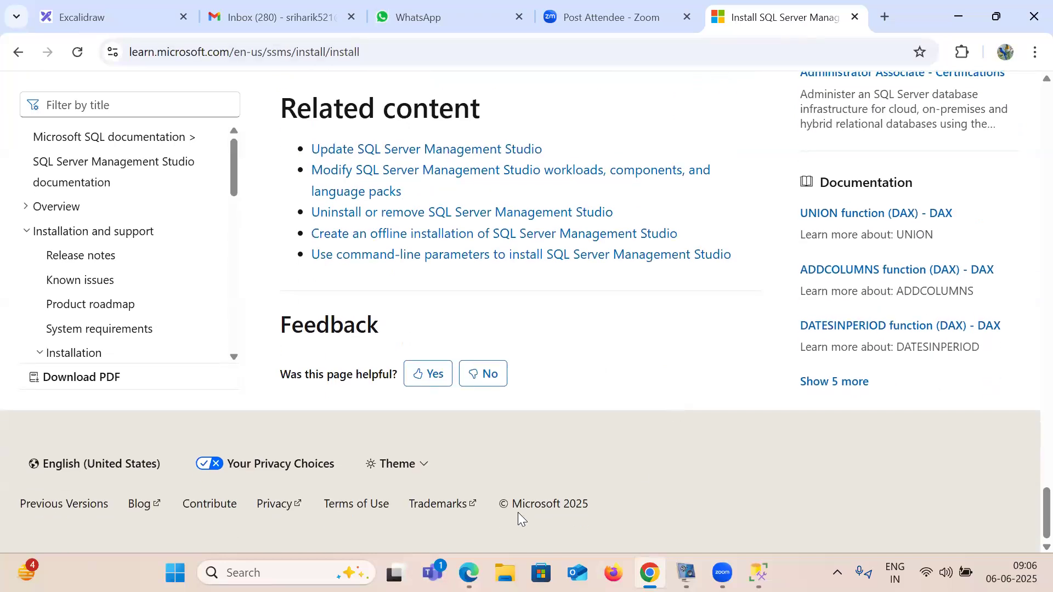
{"action": "key", "text": "alt+Tab"}
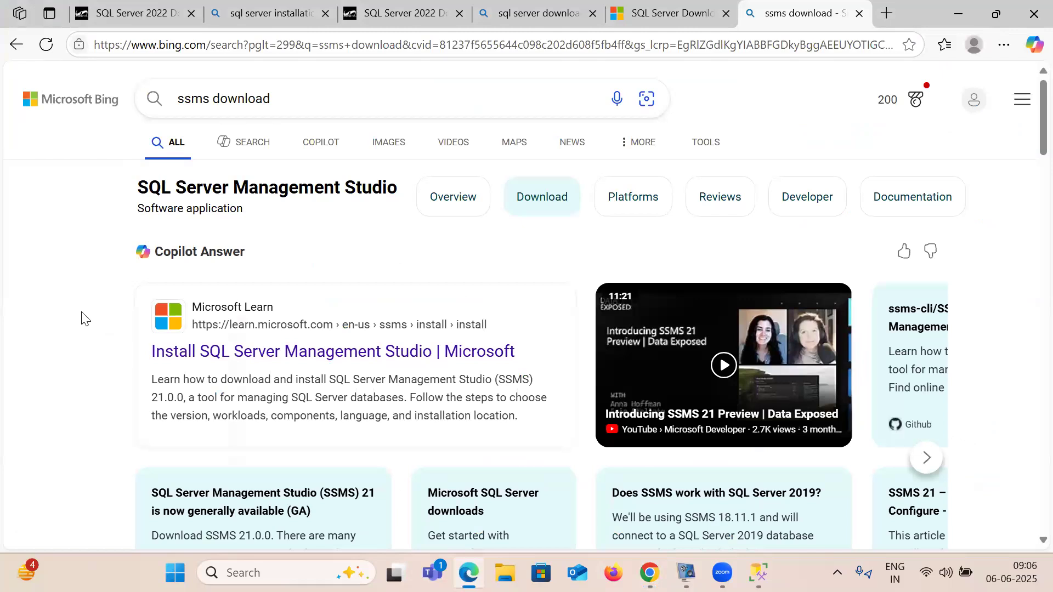
Return to the MSSQLTips SQL Server 2022 installation article and review its Next Steps resources, comments and Complete section
{"action": "left_click", "coordinate": [661, 28]}
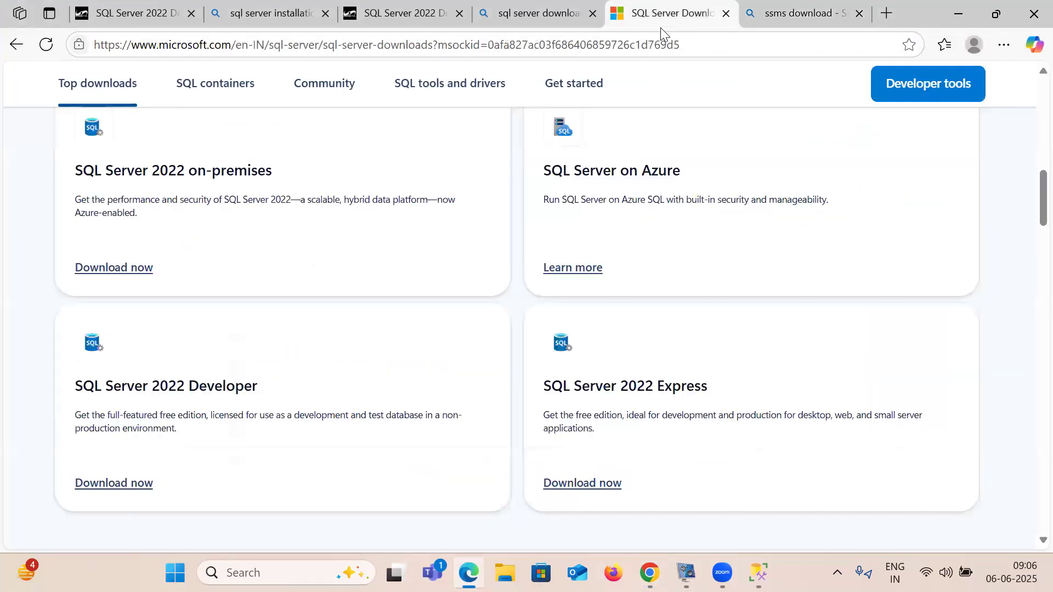
{"action": "left_click", "coordinate": [420, 22]}
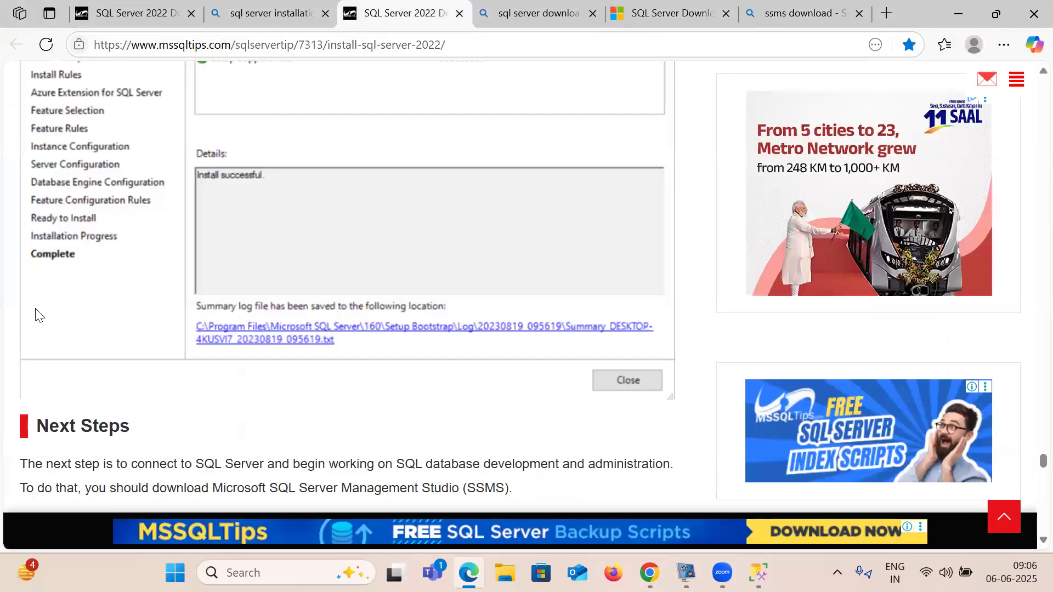
{"action": "scroll", "coordinate": [35, 316], "scroll_direction": "down", "scroll_amount": 1}
{"action": "scroll", "coordinate": [35, 316], "scroll_direction": "down", "scroll_amount": 10}
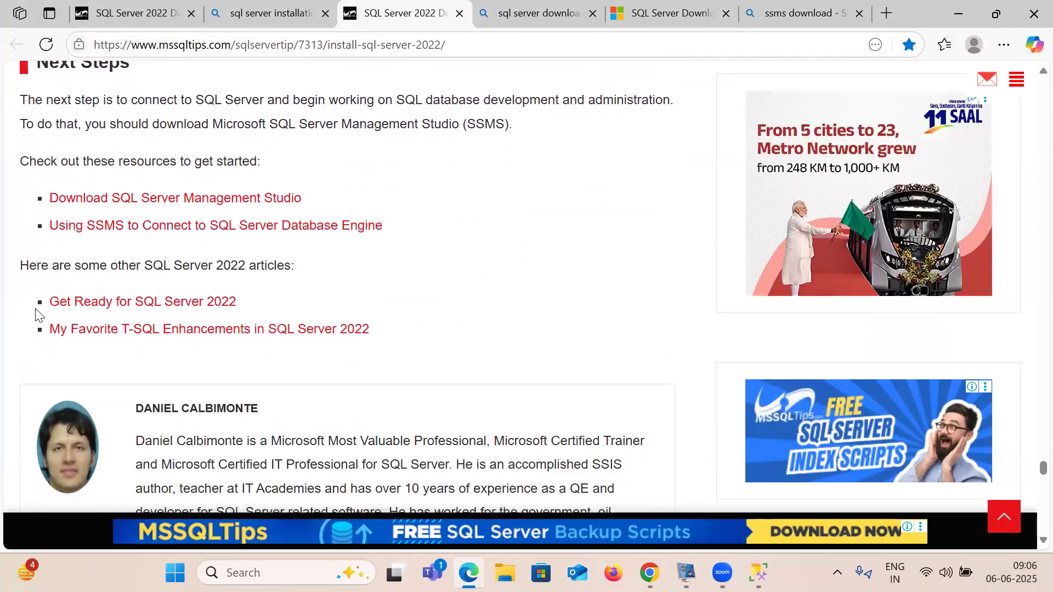
{"action": "scroll", "coordinate": [35, 315], "scroll_direction": "down", "scroll_amount": 10}
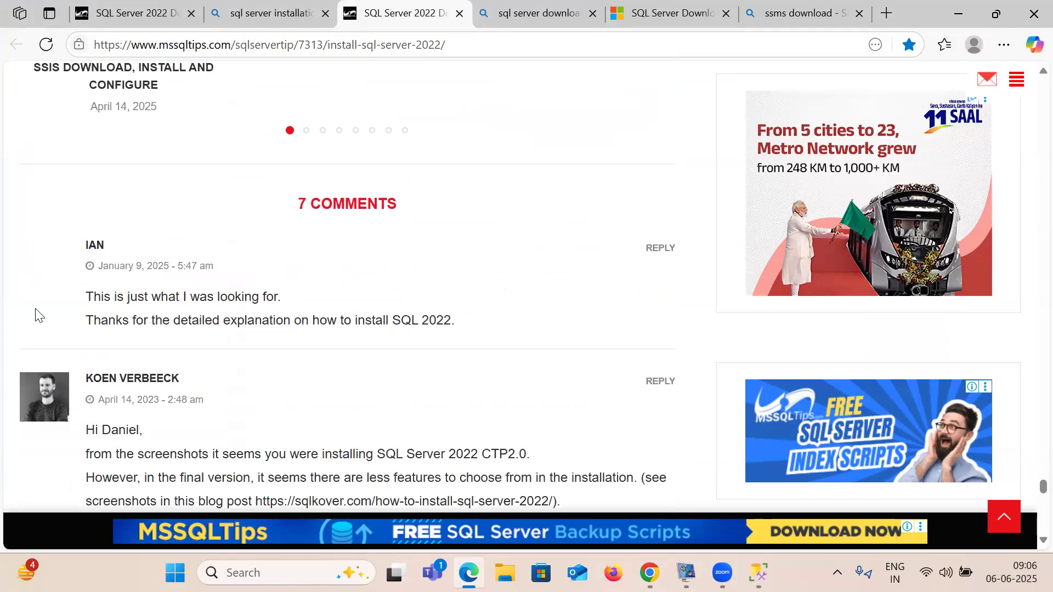
{"action": "scroll", "coordinate": [35, 316], "scroll_direction": "down", "scroll_amount": 10}
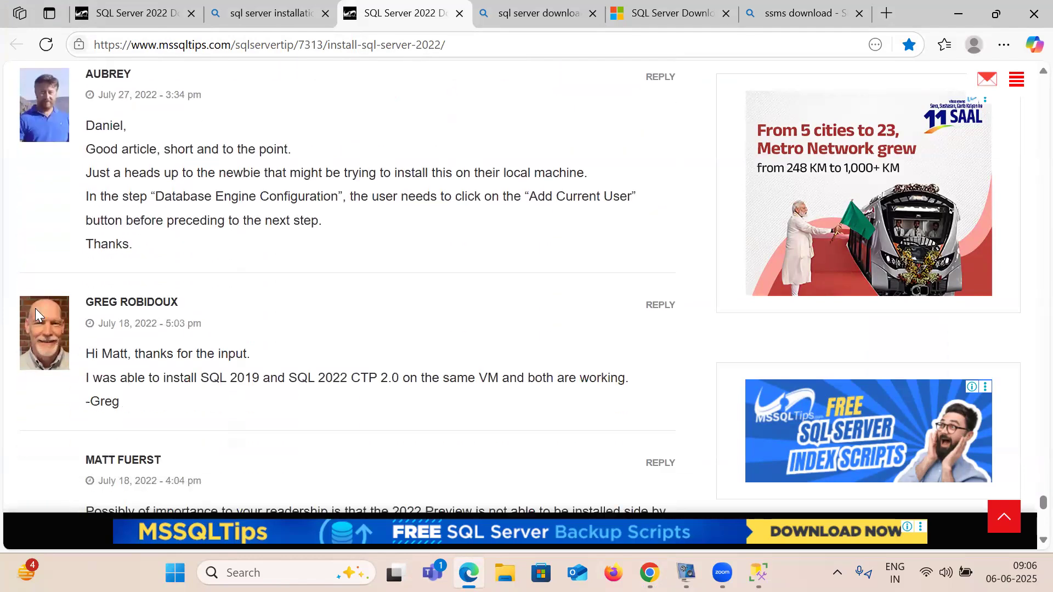
{"action": "scroll", "coordinate": [35, 315], "scroll_direction": "up", "scroll_amount": 6}
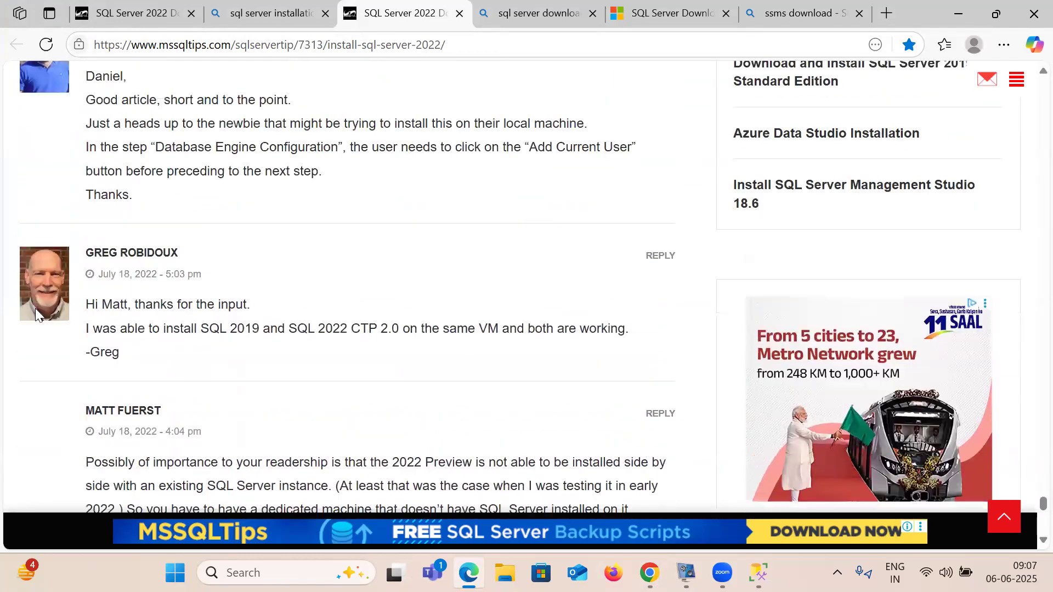
{"action": "scroll", "coordinate": [35, 316], "scroll_direction": "up", "scroll_amount": 10}
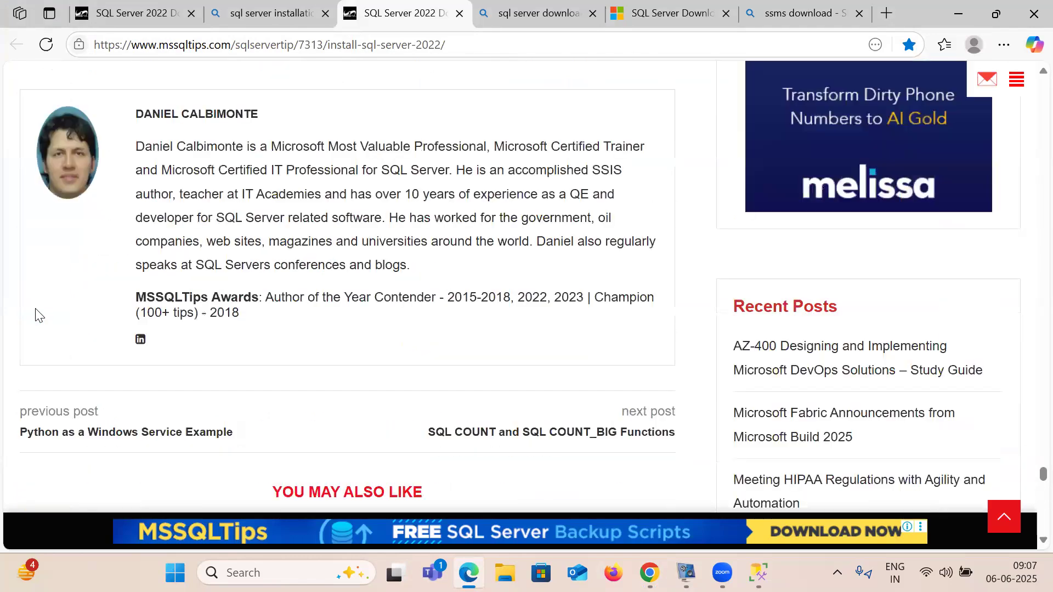
{"action": "scroll", "coordinate": [35, 315], "scroll_direction": "up", "scroll_amount": 10}
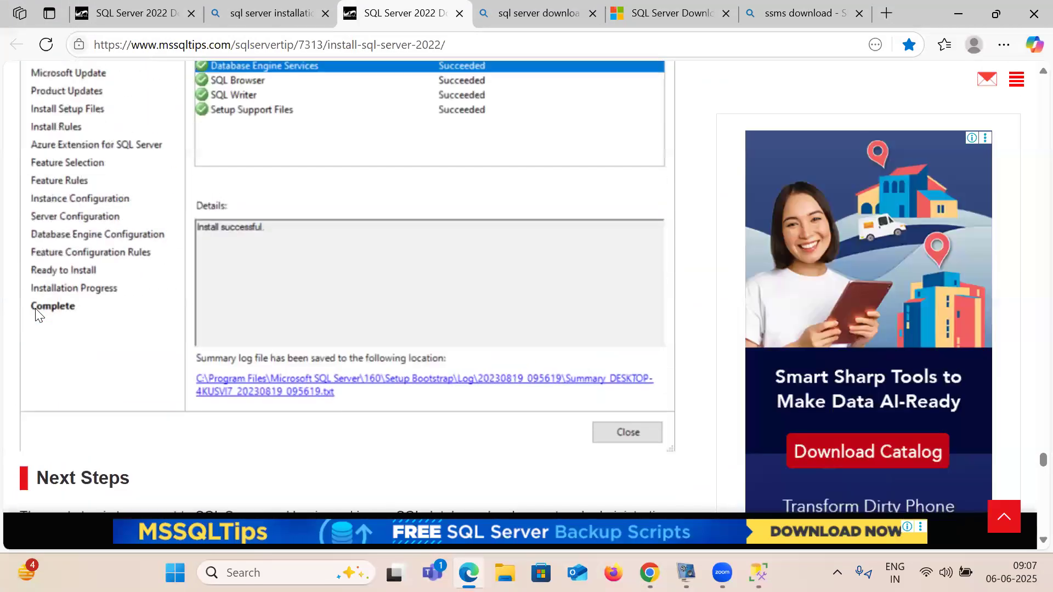
{"action": "scroll", "coordinate": [35, 315], "scroll_direction": "up", "scroll_amount": 2}
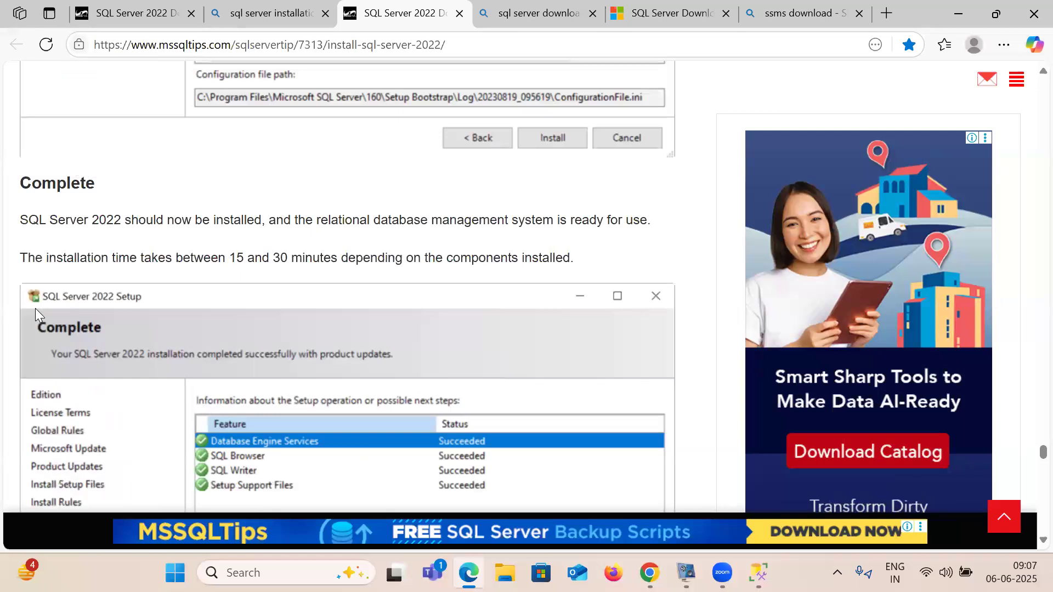